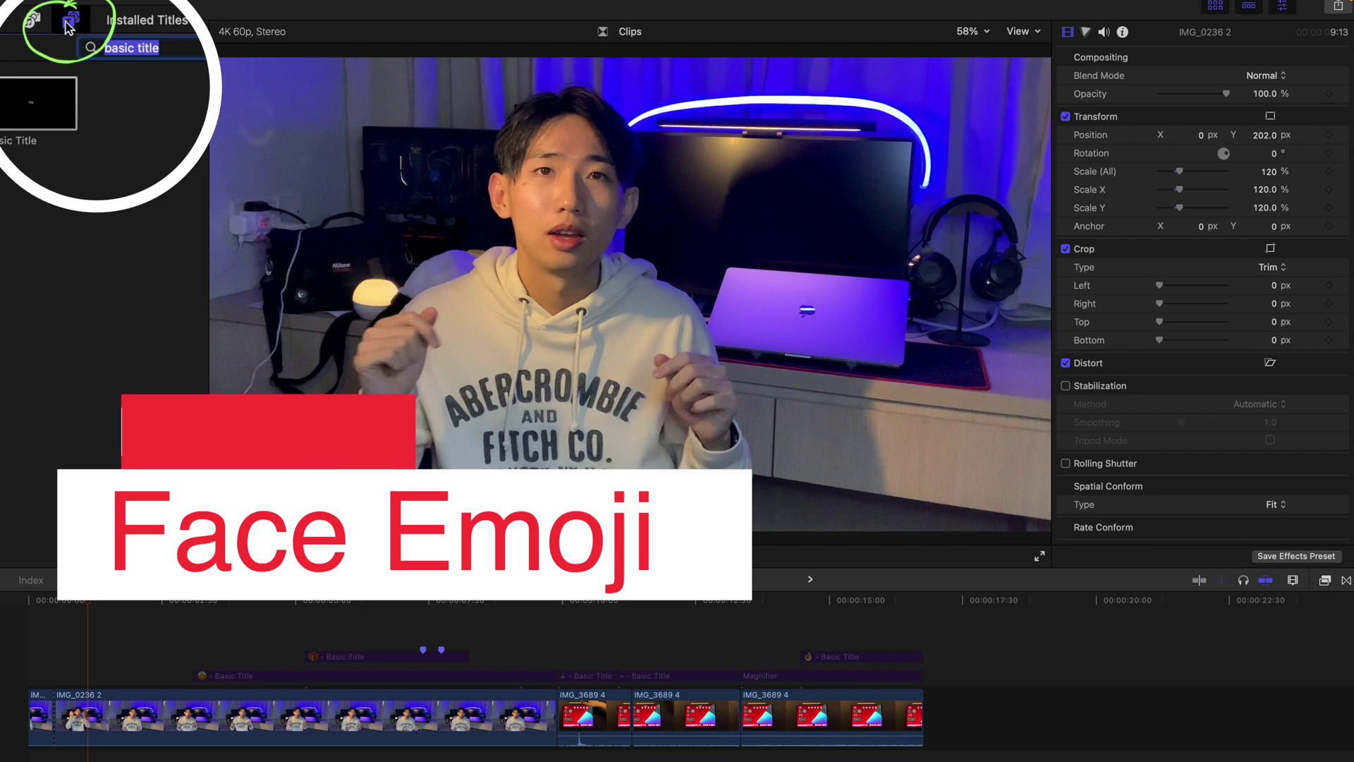
# Add the Basic Title onto the person's face as a tracked title and analyze its motion with Face Track as source.
pyautogui.click(28, 110)
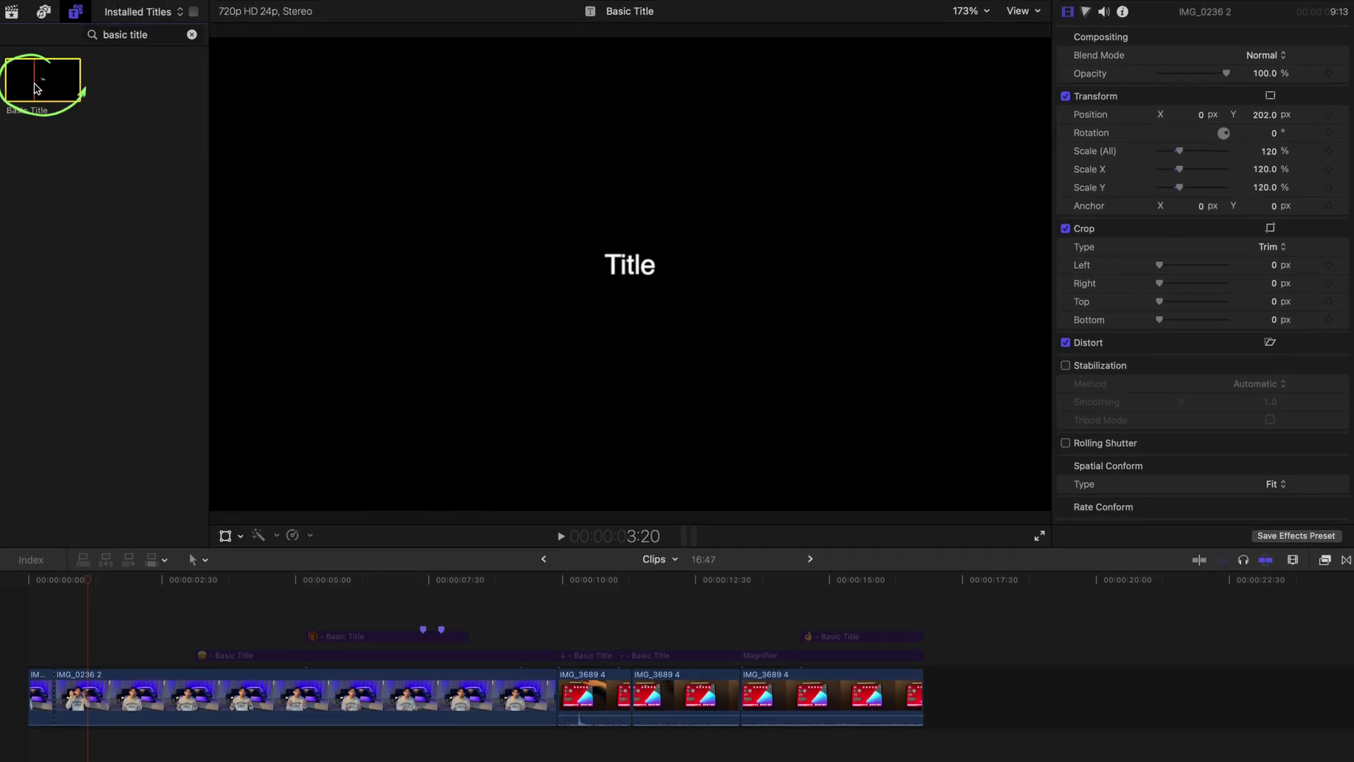
pyautogui.moveTo(37, 88); pyautogui.dragTo(566, 175)
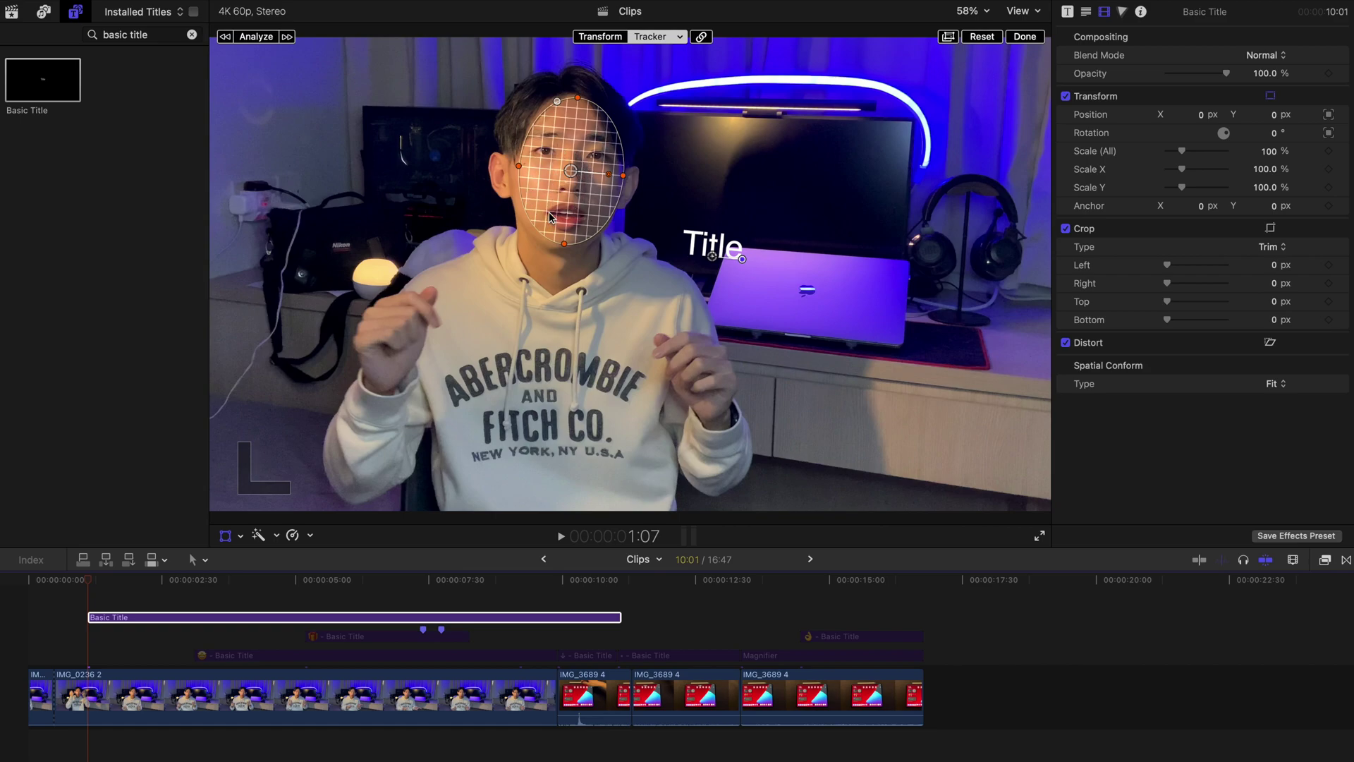
pyautogui.moveTo(574, 174)
pyautogui.mouseDown()
pyautogui.moveTo(557, 177)
pyautogui.moveTo(564, 213)
pyautogui.moveTo(408, 268)
pyautogui.moveTo(572, 170)
pyautogui.mouseUp()
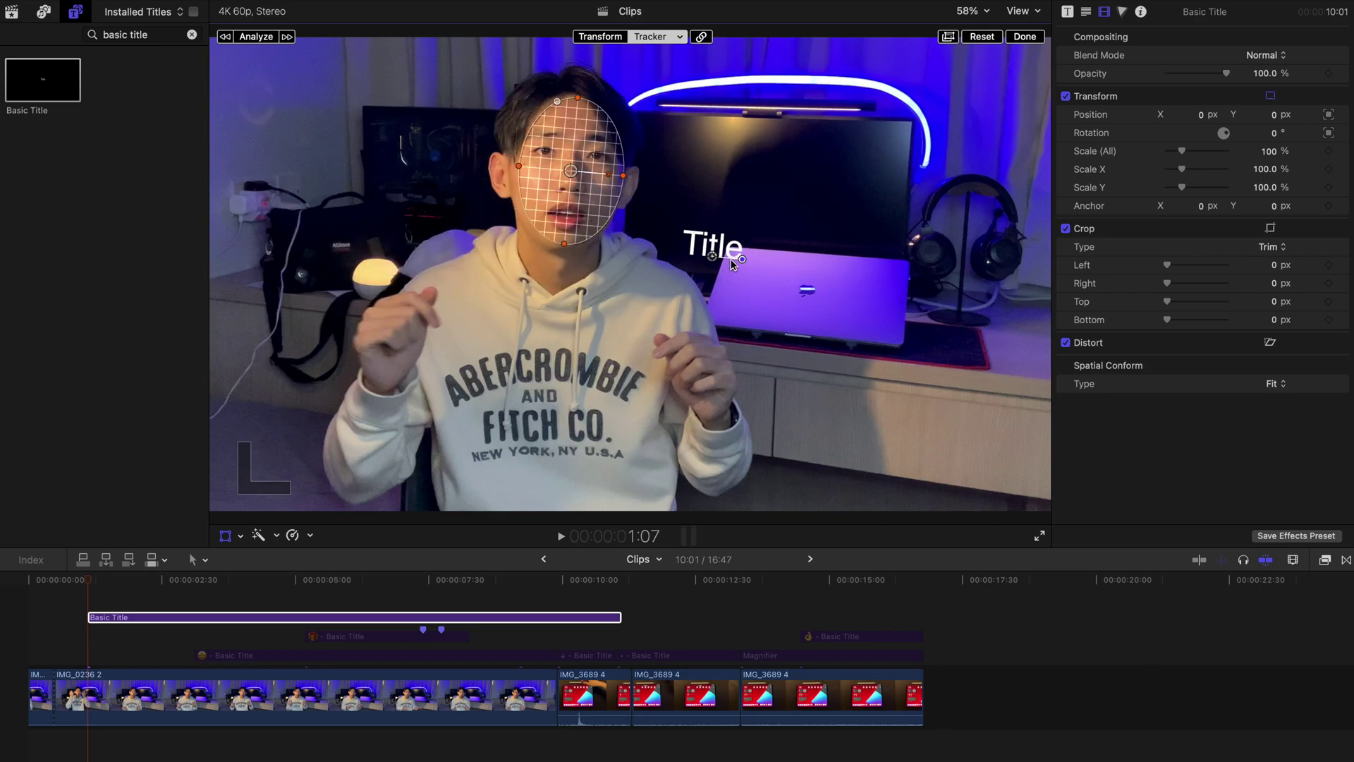
pyautogui.click(256, 37)
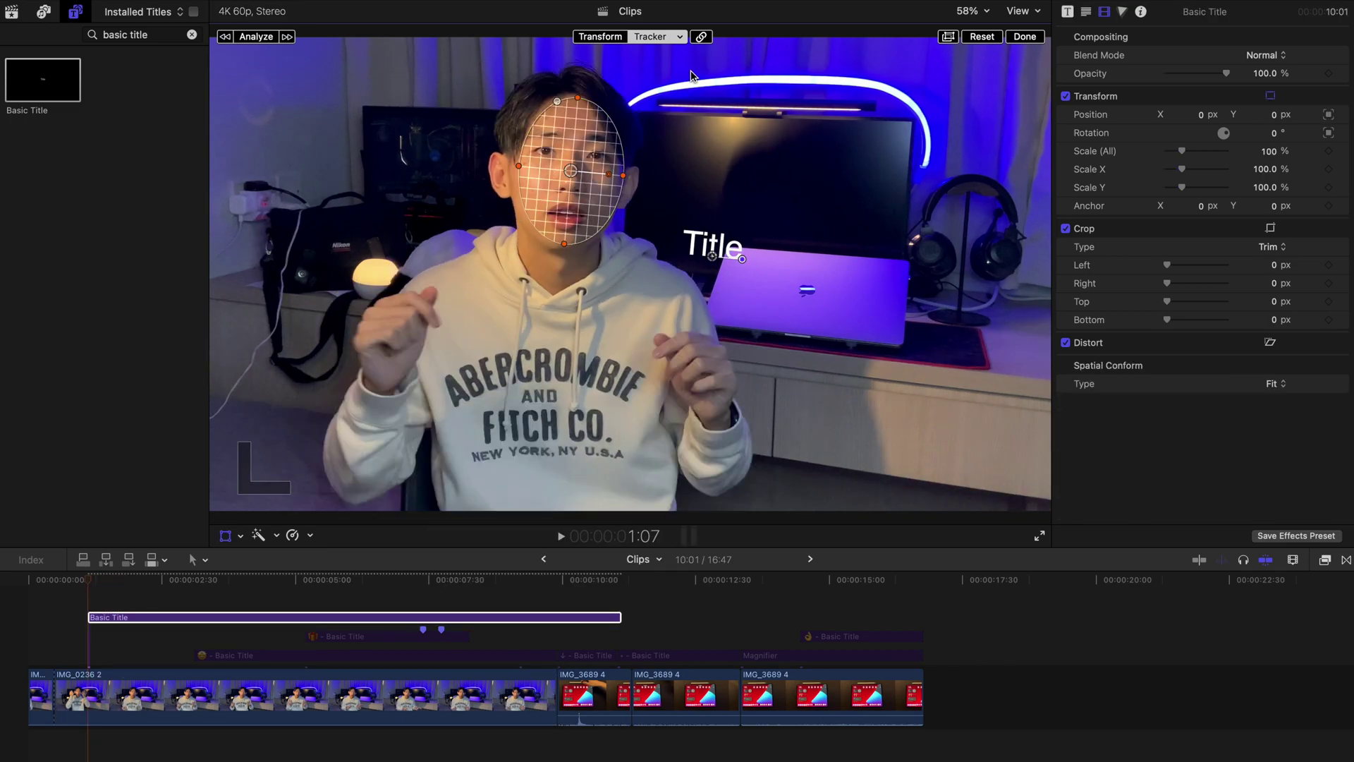
pyautogui.click(680, 37)
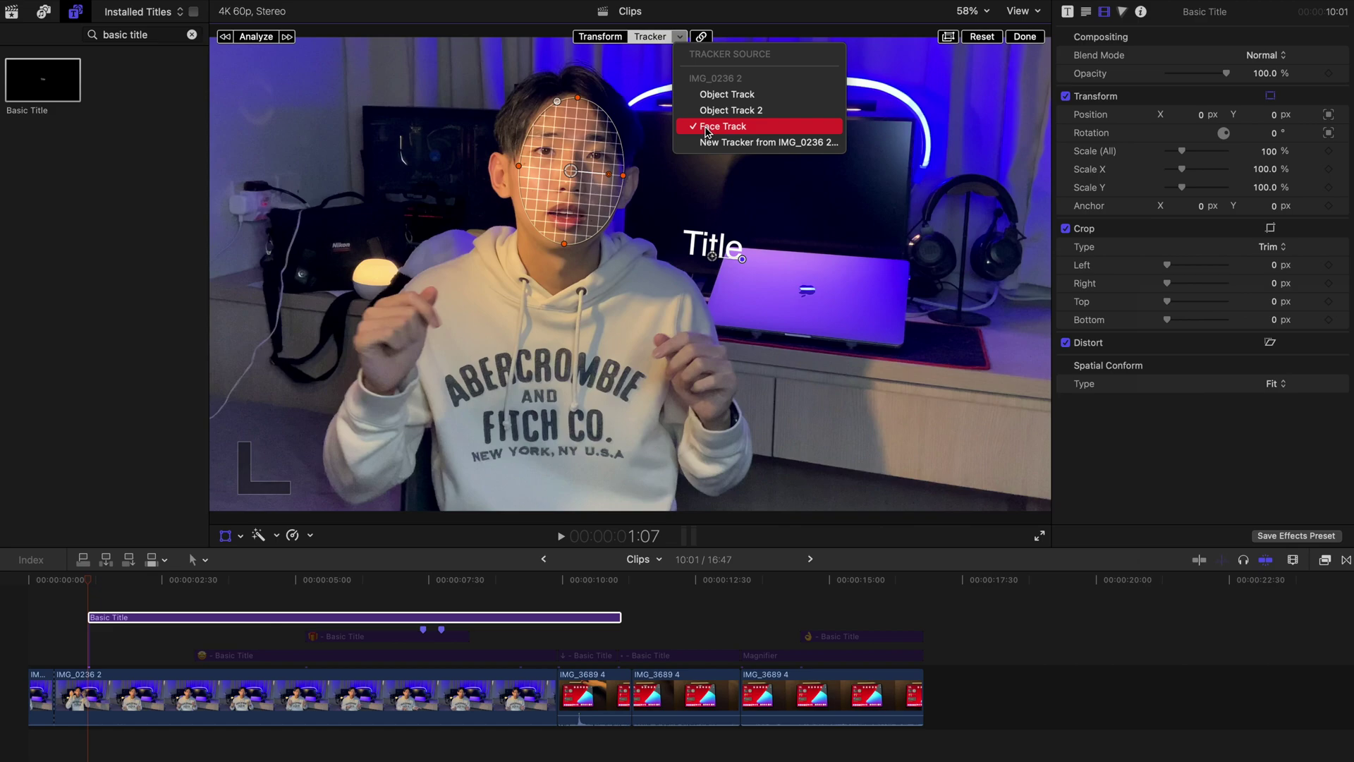
pyautogui.click(708, 130)
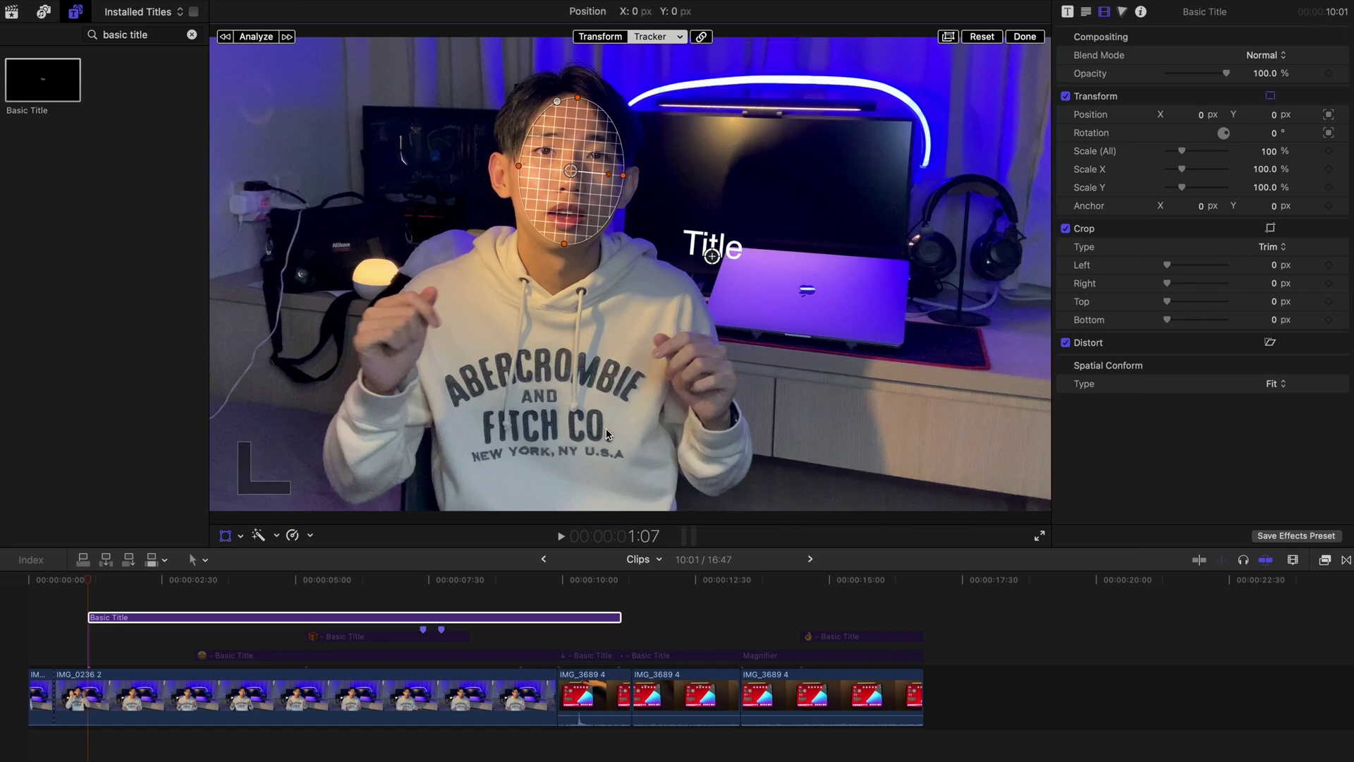
# Delete the Object Track and Object Track 2 trackers from the IMG_0236 2 clip.
pyautogui.press('c')
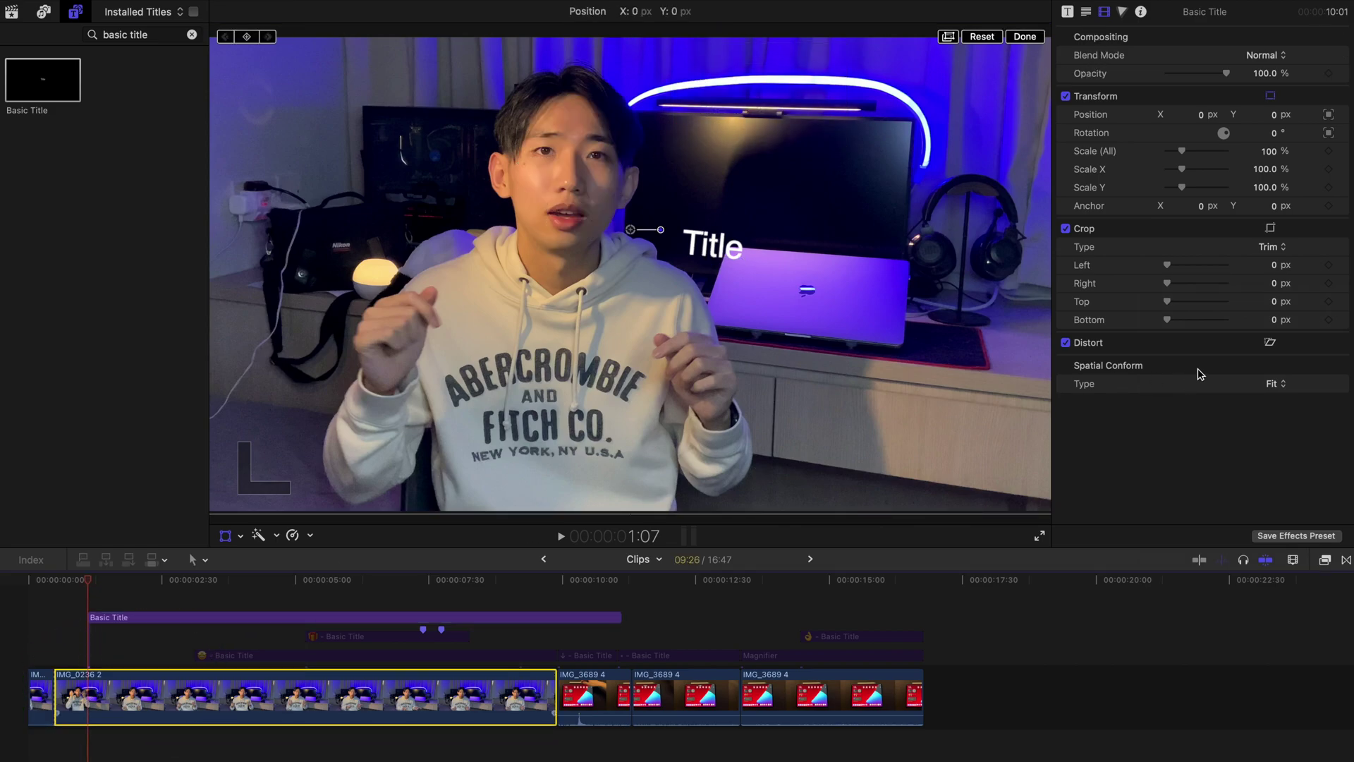
pyautogui.scroll(-5, 1170, 395)
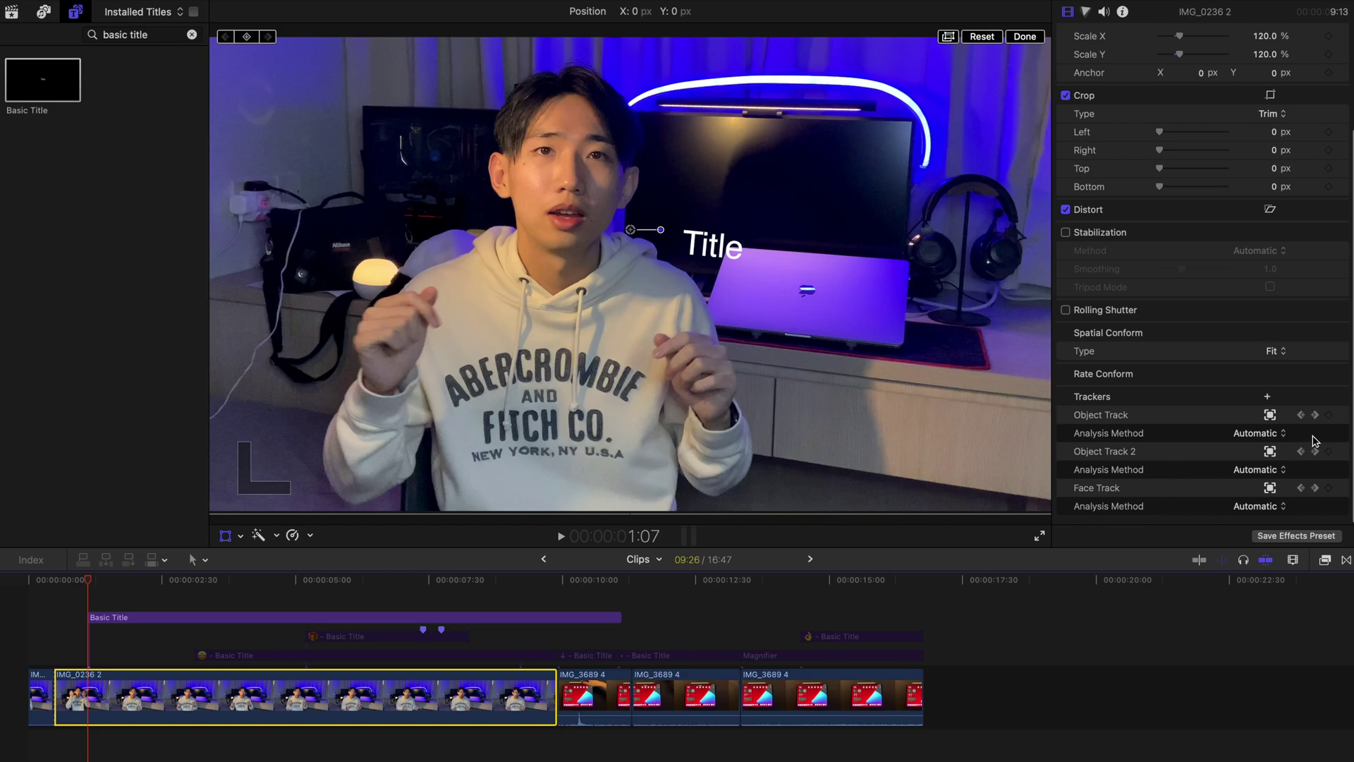
pyautogui.click(1344, 416)
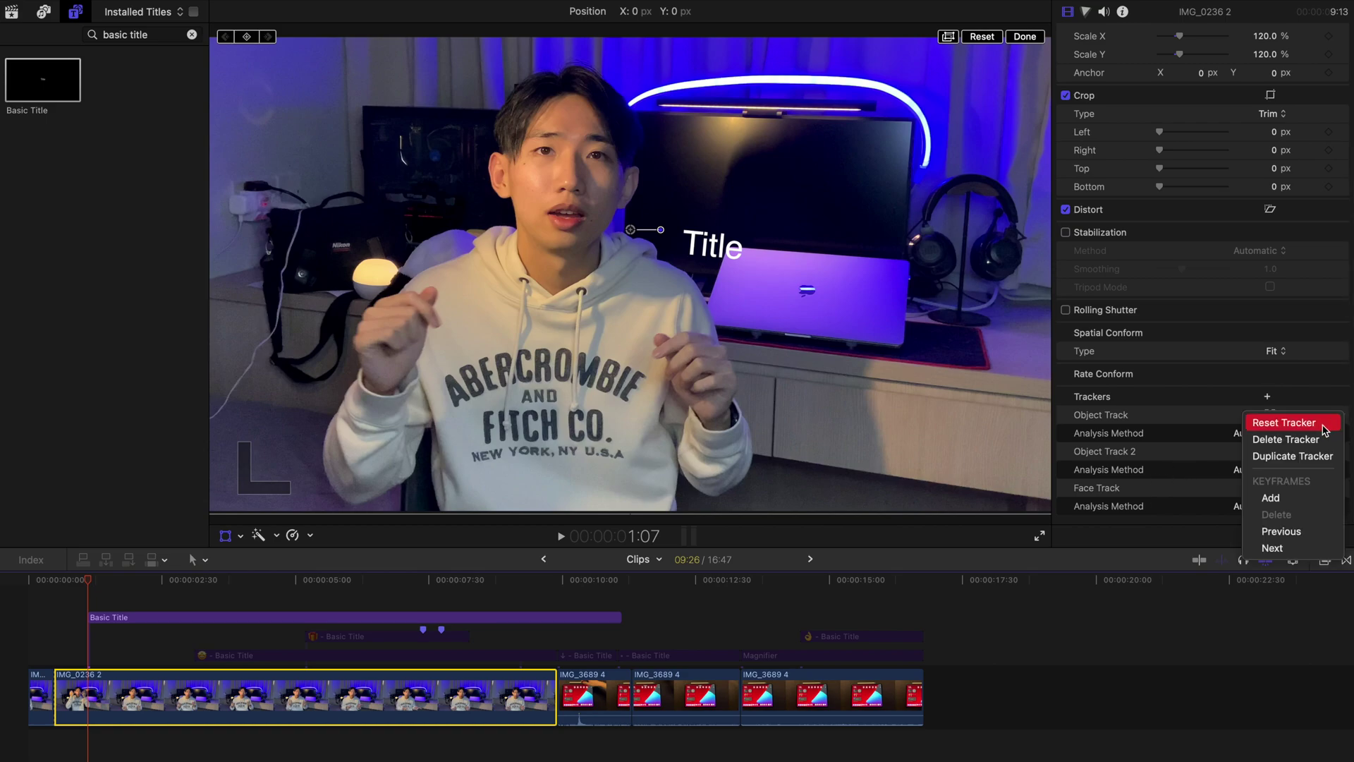
pyautogui.click(1287, 439)
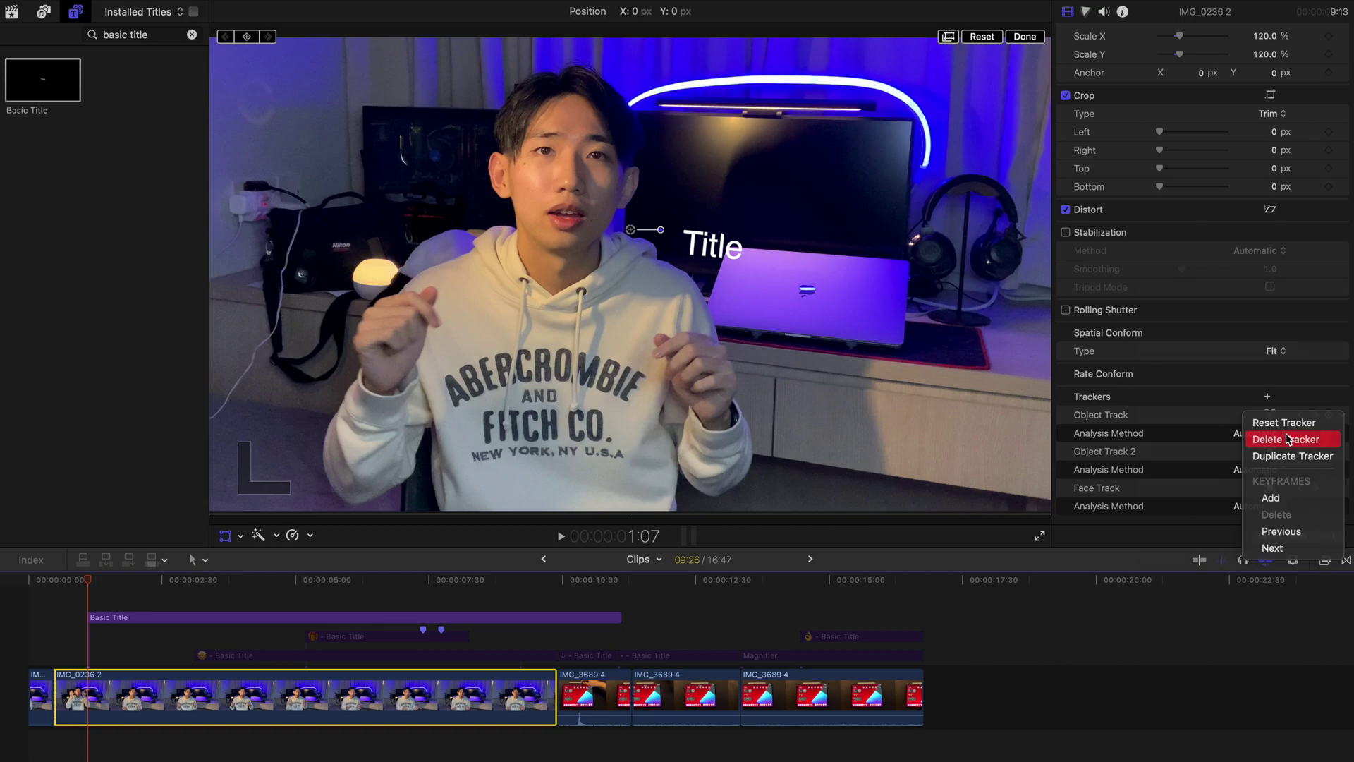
# Rename the clip's Face Track tracker as Face Emoji.
pyautogui.doubleClick(1124, 481)
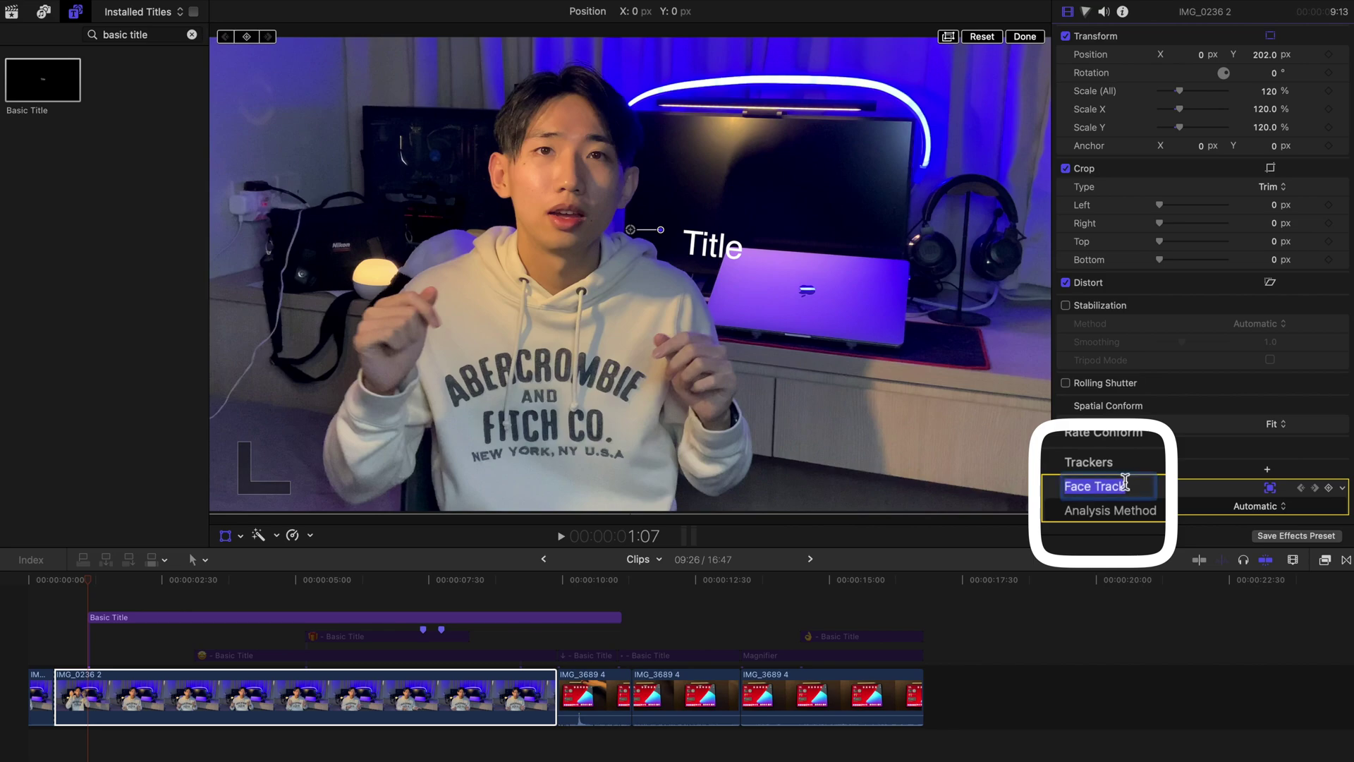
pyautogui.press('BackSpace')
pyautogui.write('Face Emoji')
pyautogui.press('Return')
# Select the Basic Title in the timeline and use Face Emoji as its tracker source.
pyautogui.click(118, 620)
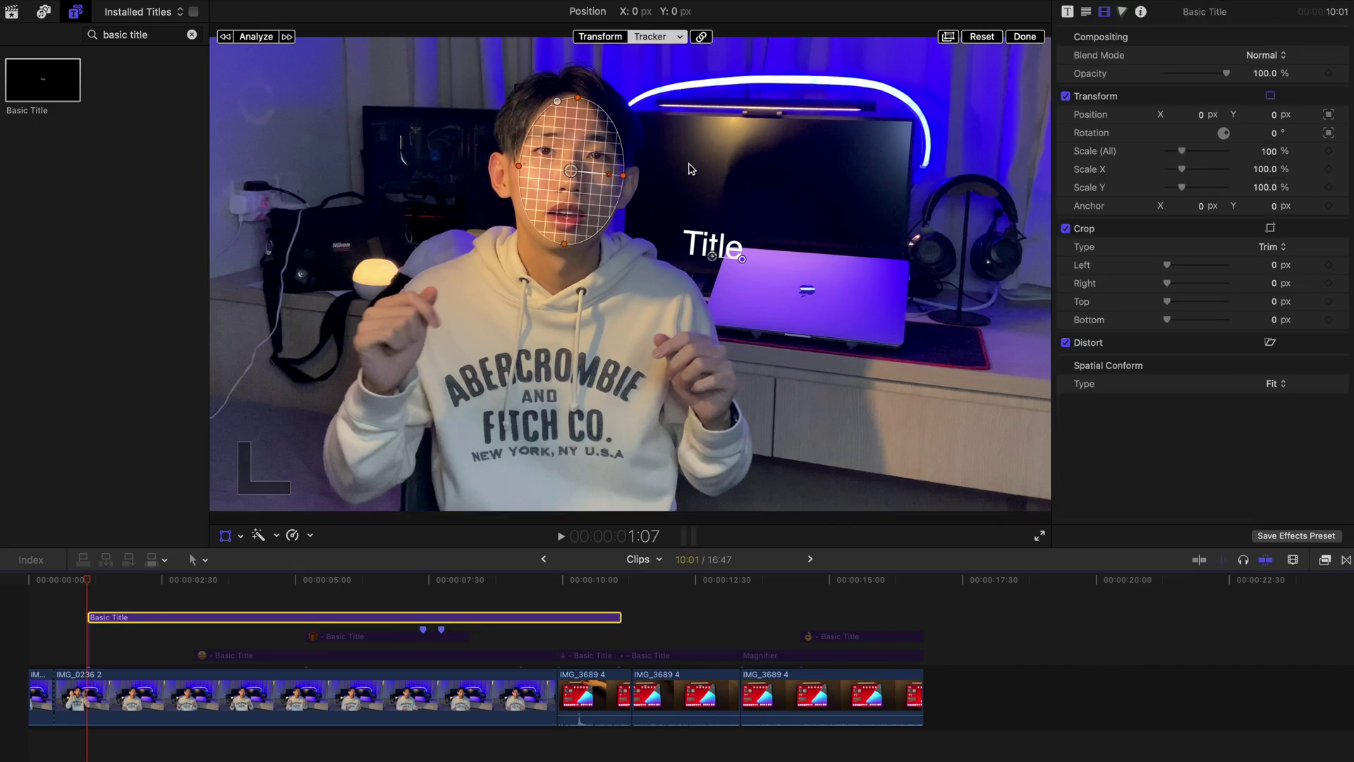
pyautogui.click(680, 38)
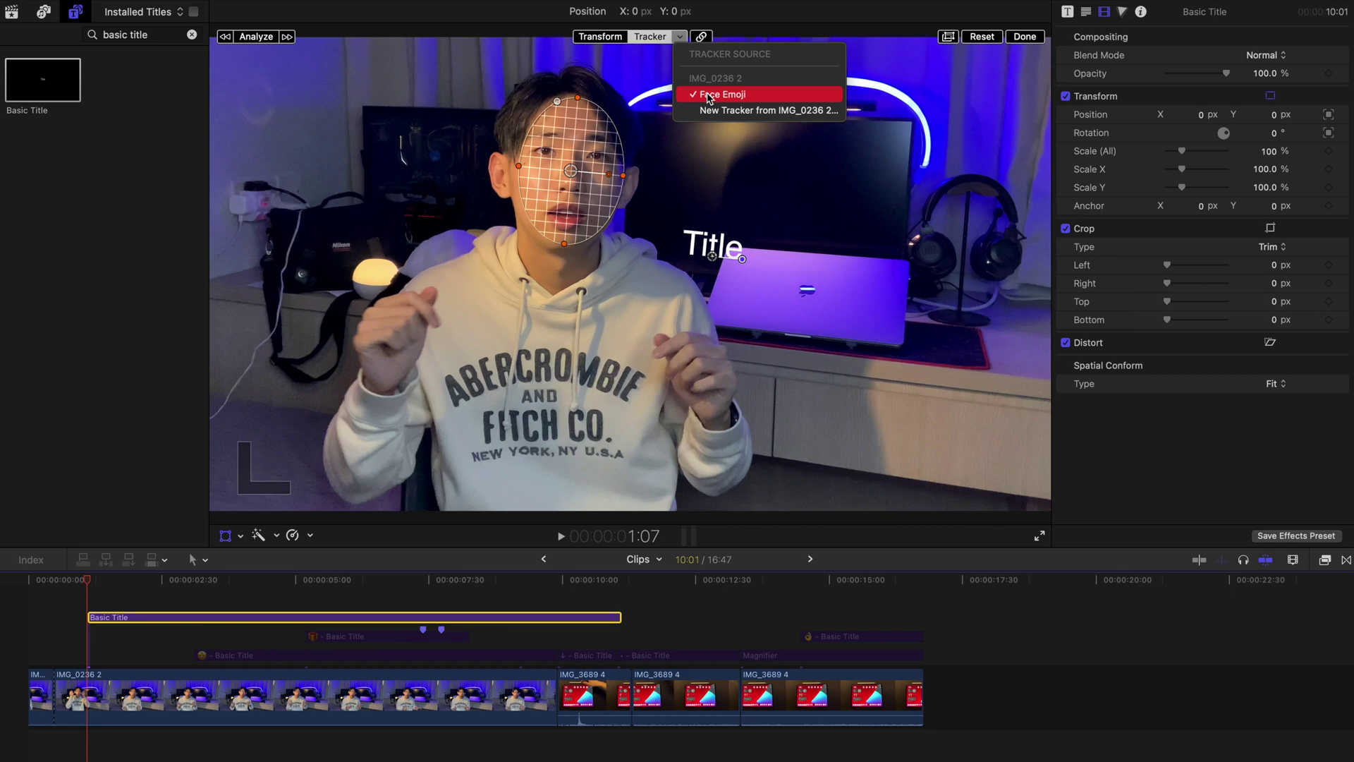
pyautogui.click(730, 96)
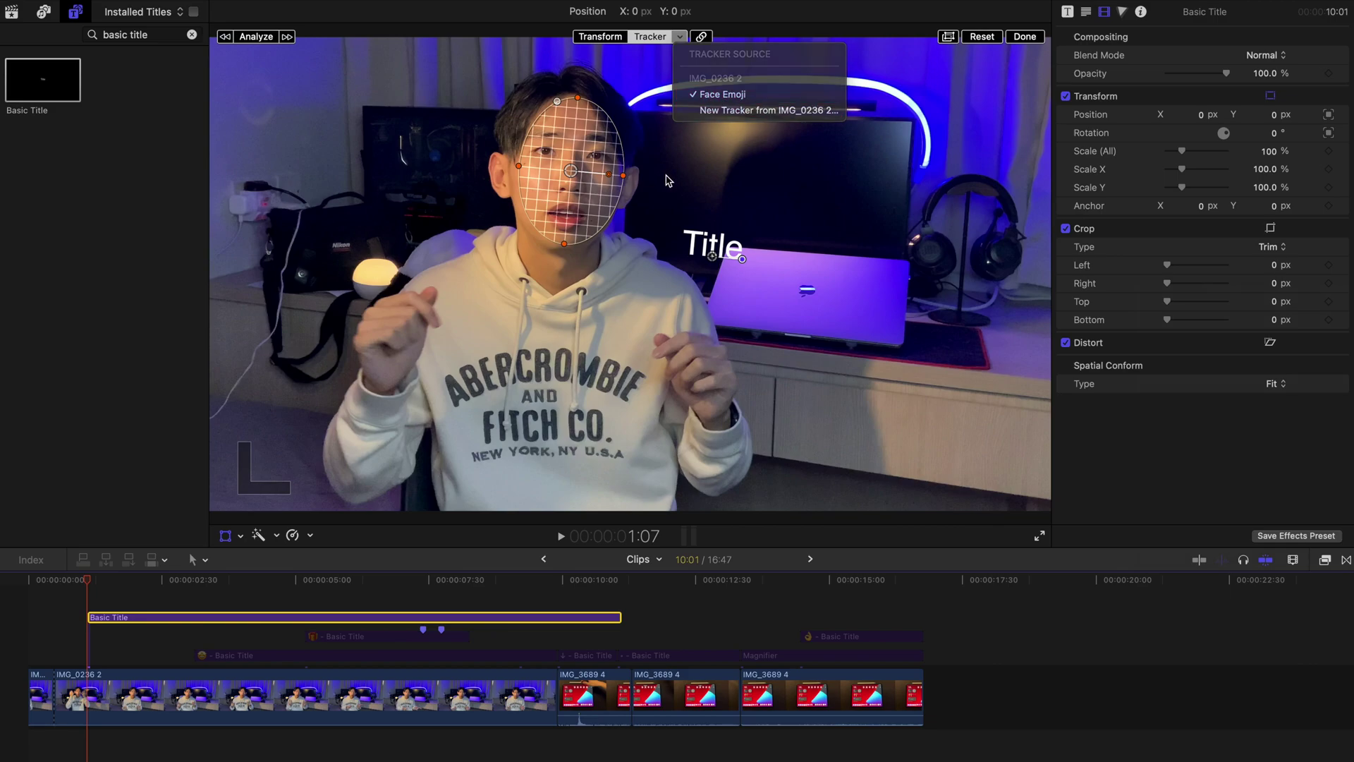
pyautogui.click(718, 260)
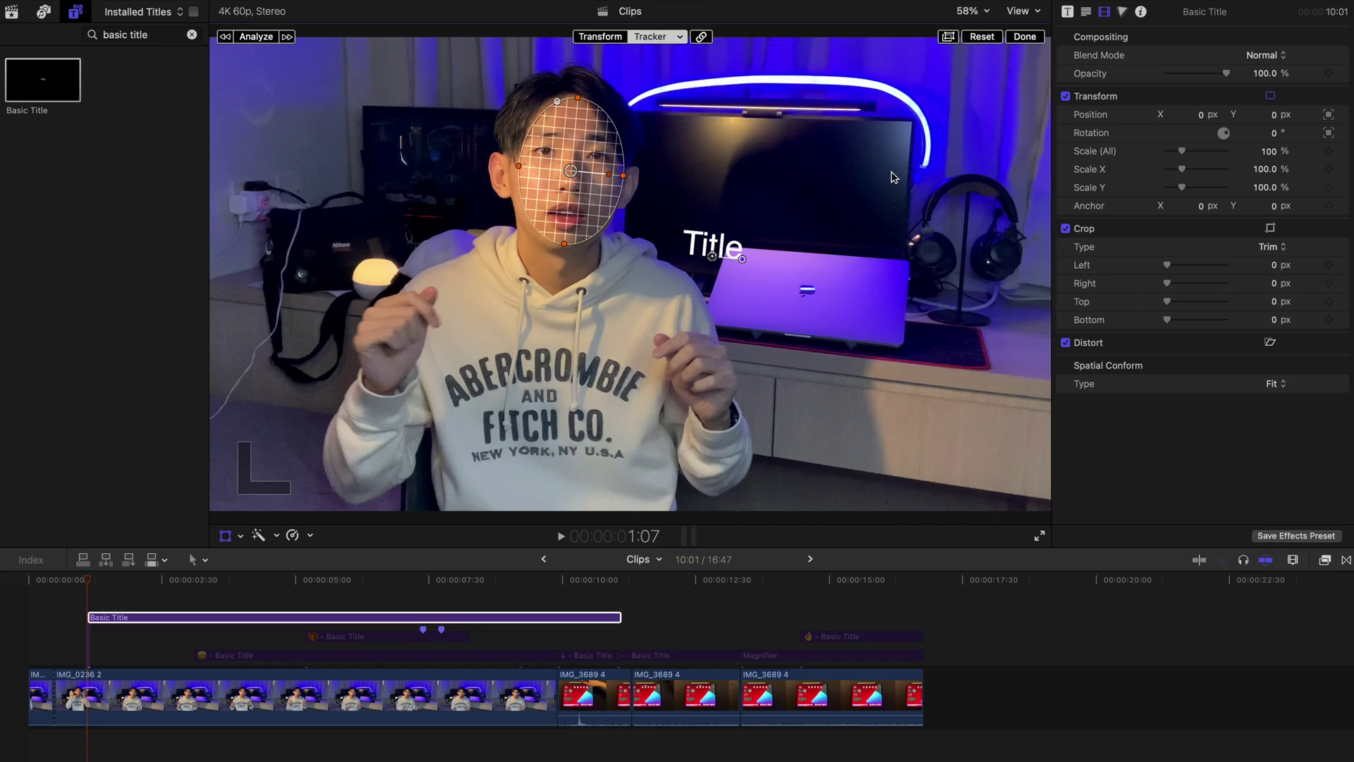
# Clear the text of the Basic Title and bring up the emoji picker for it.
pyautogui.click(1088, 12)
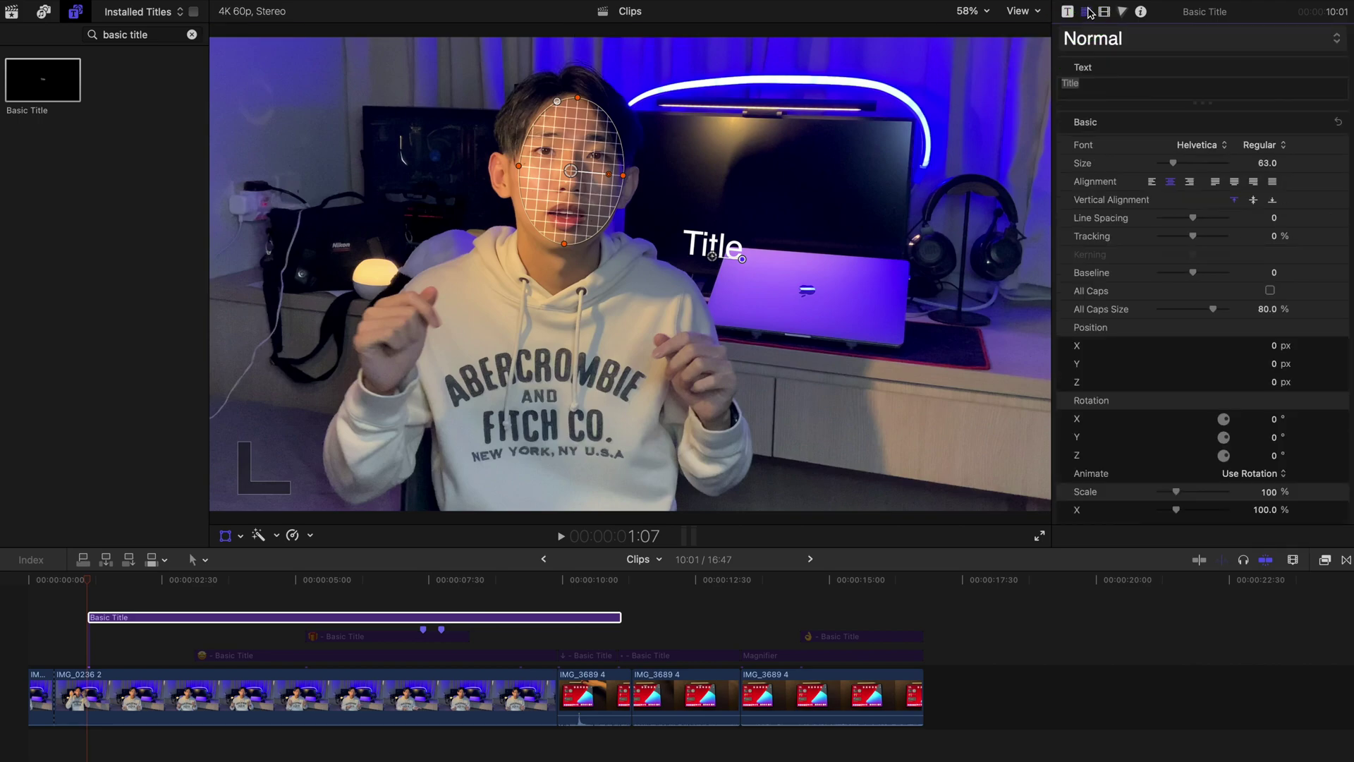
pyautogui.click(1099, 80)
pyautogui.press('BackSpace')
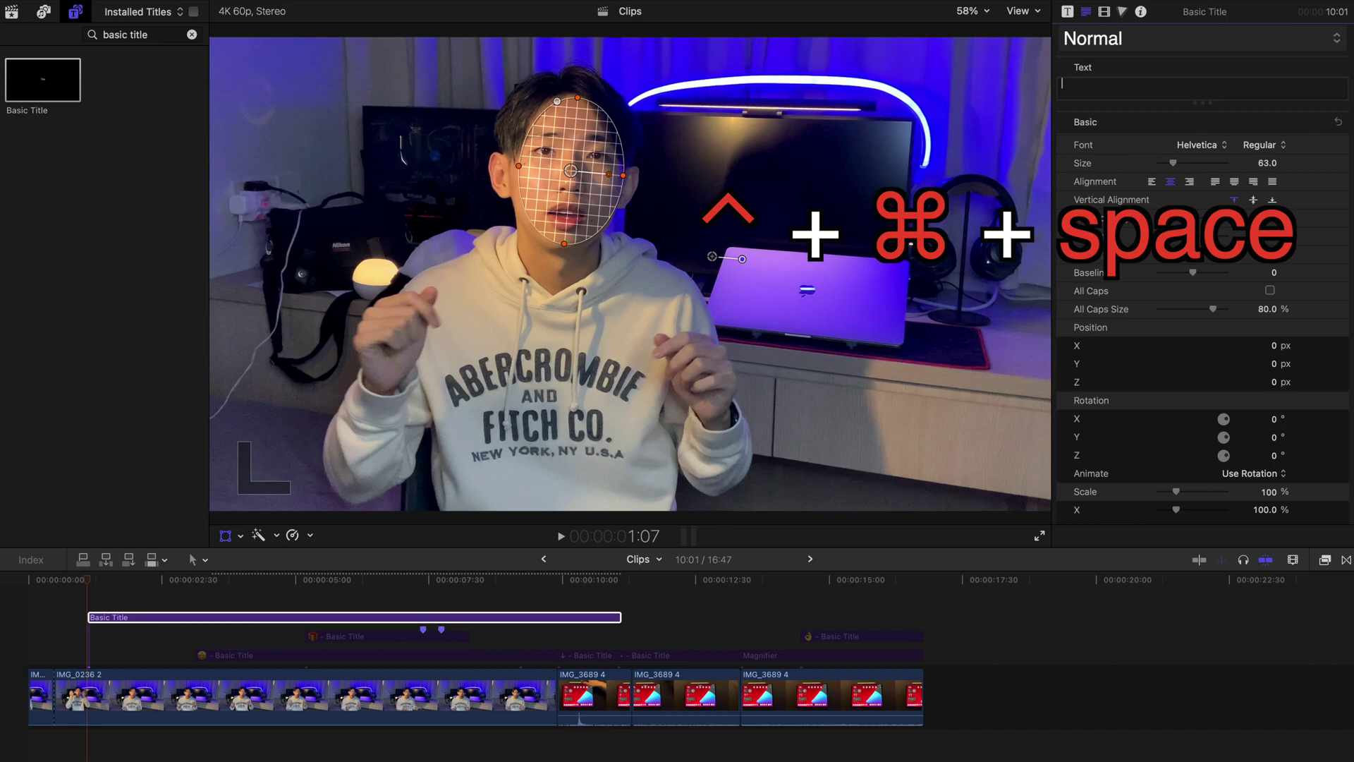
pyautogui.press('ctrl+super+space')
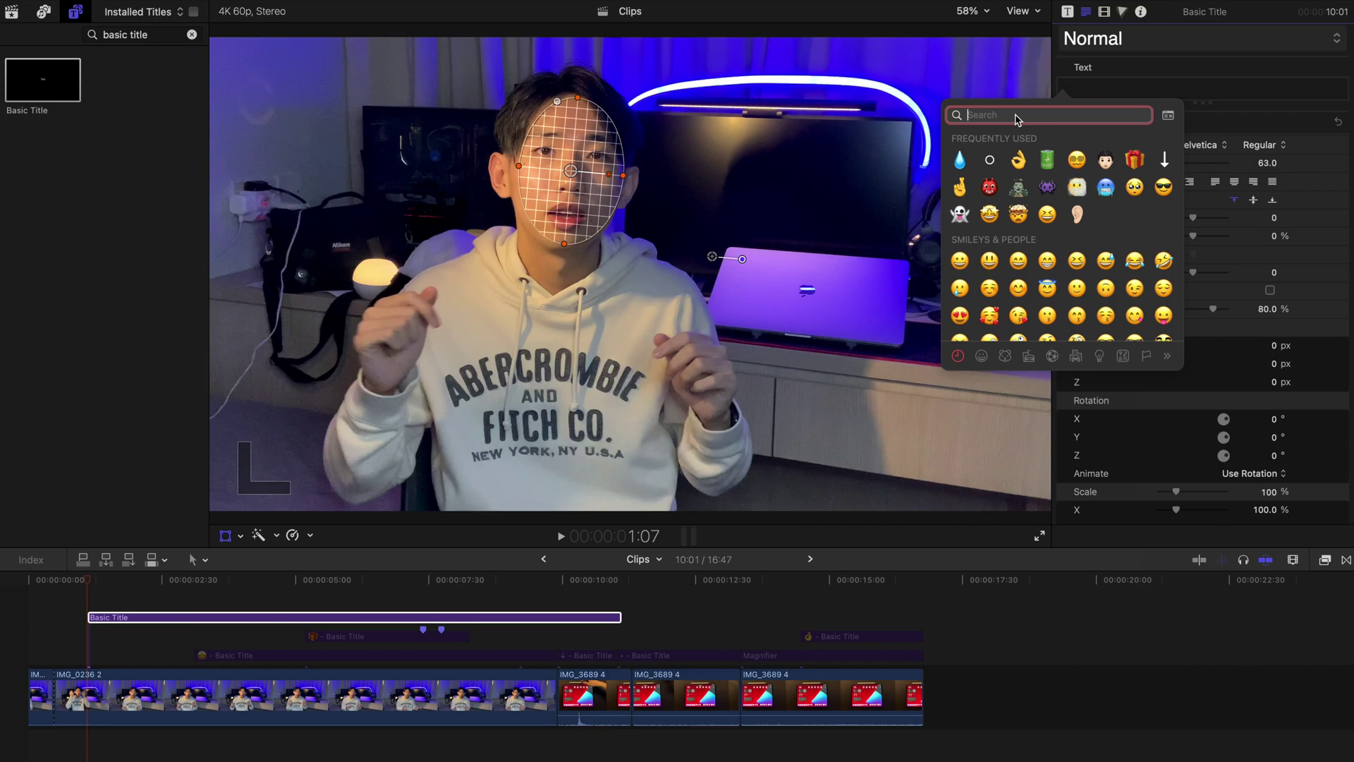
pyautogui.write('happy')
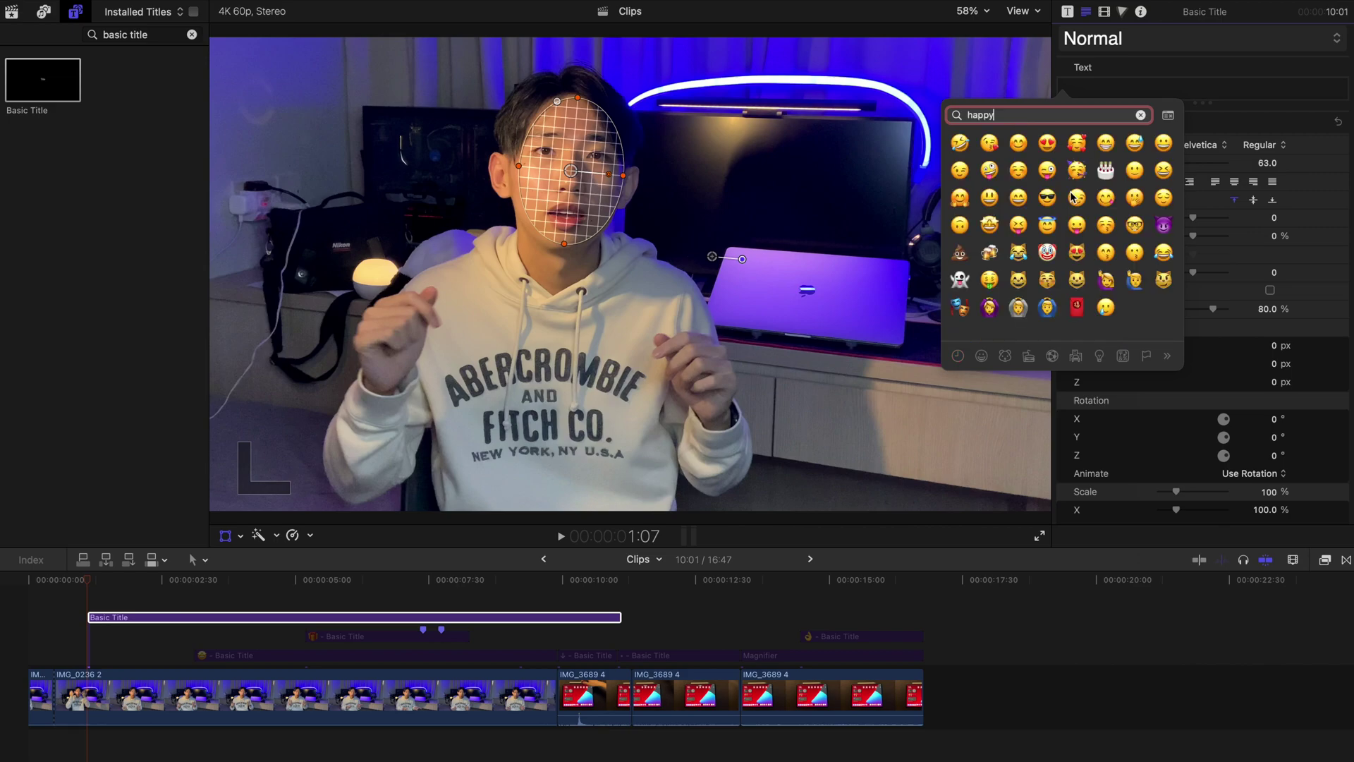
pyautogui.press('BackSpace')
pyautogui.write('sad')
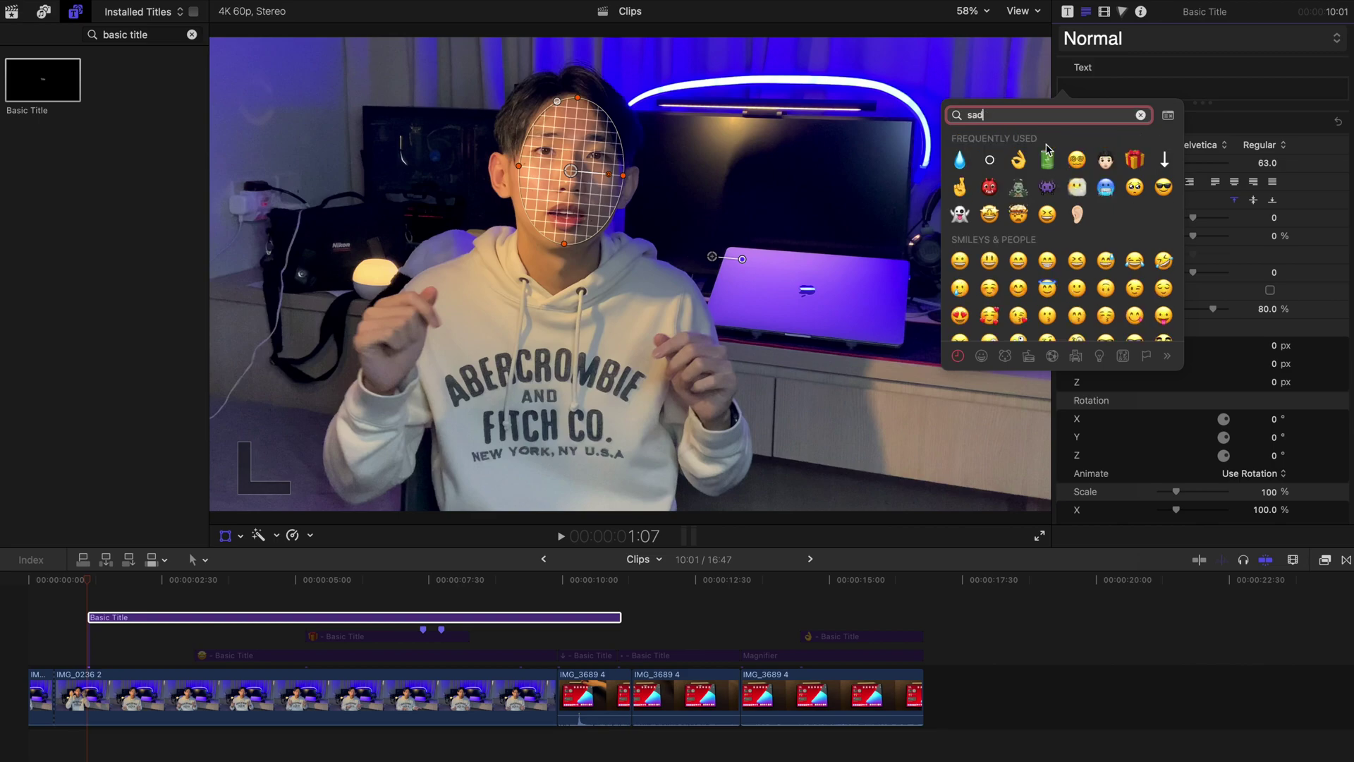
pyautogui.press('BackSpace')
pyautogui.press('BackSpace')
pyautogui.press('BackSpace')
# Search the emojis for "happy" and insert the squinting laughing face as the title's text.
pyautogui.write('happy')
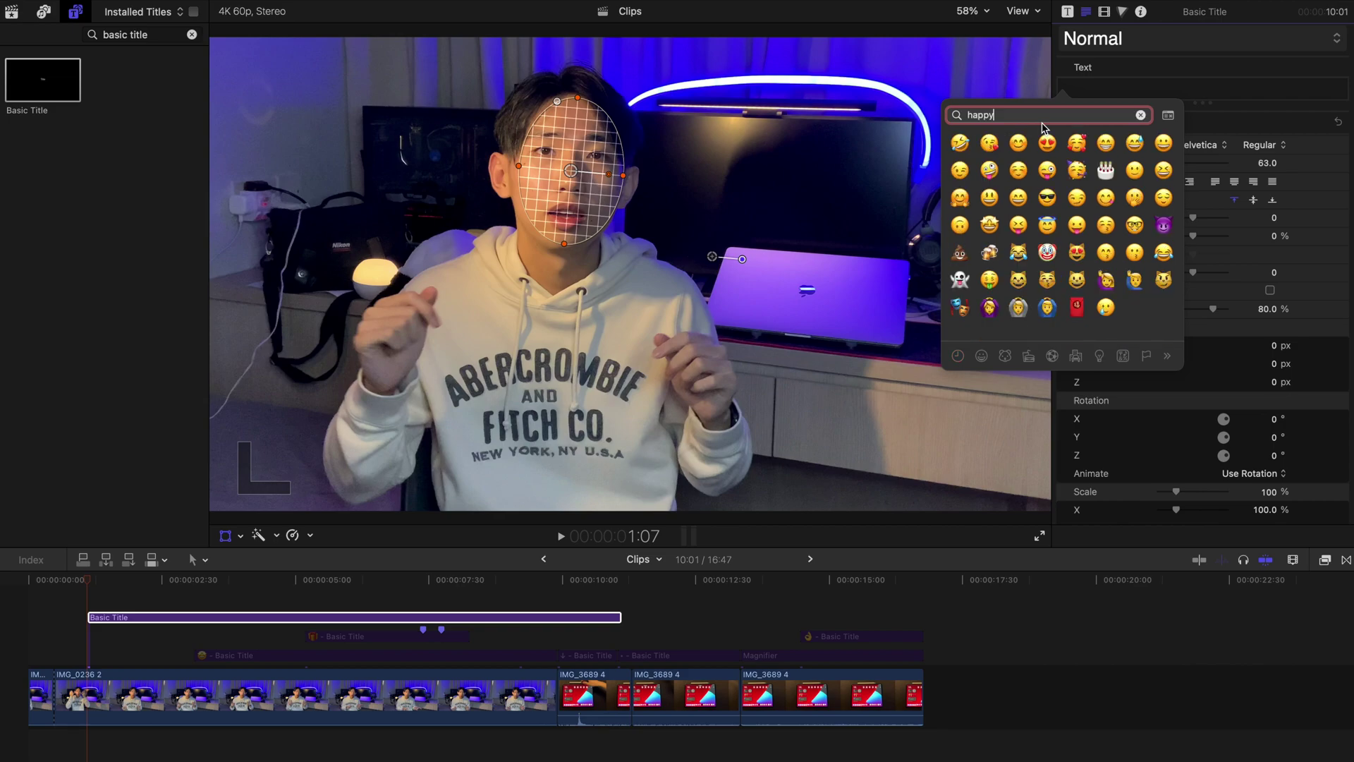
pyautogui.click(1164, 172)
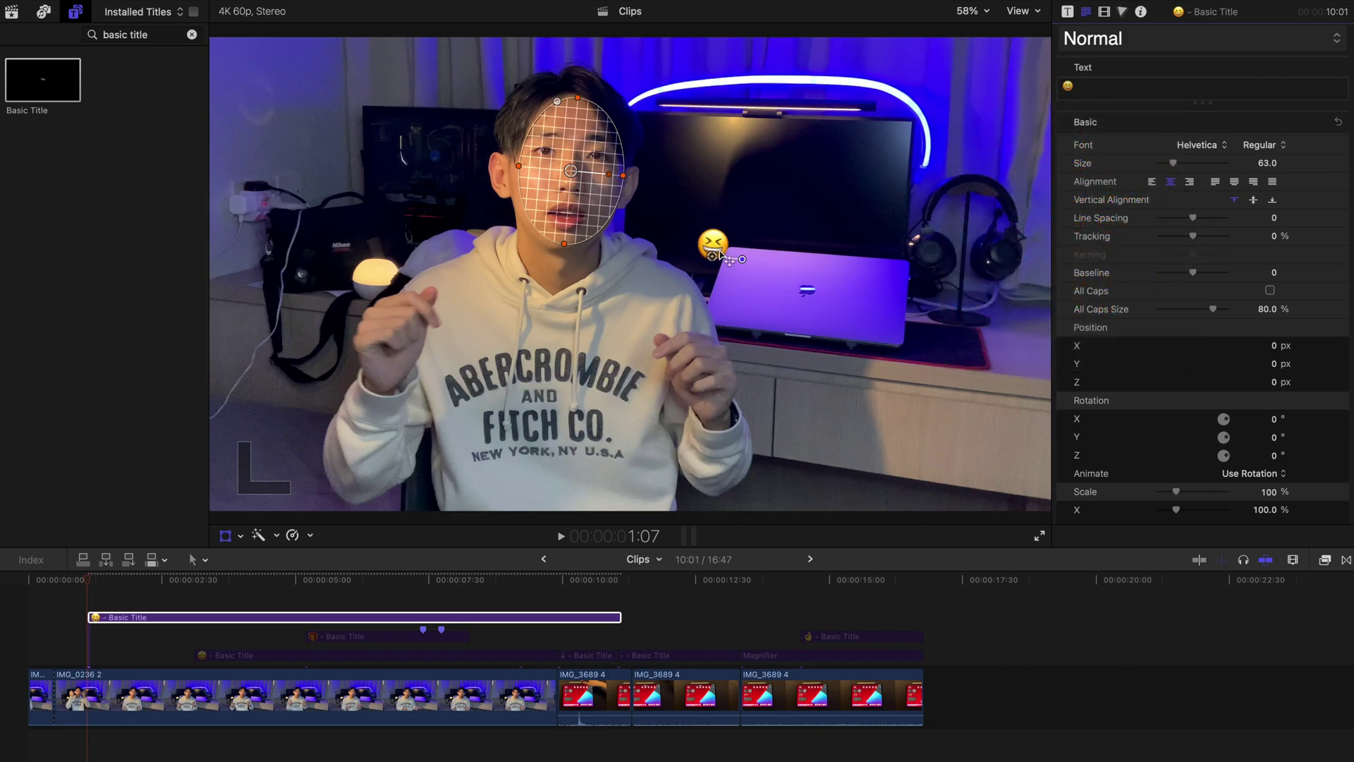
# Place the emoji over the person's face with position X -563.7 px and Y 76.2 px, scale 530% and rotation 3°.
pyautogui.click(598, 37)
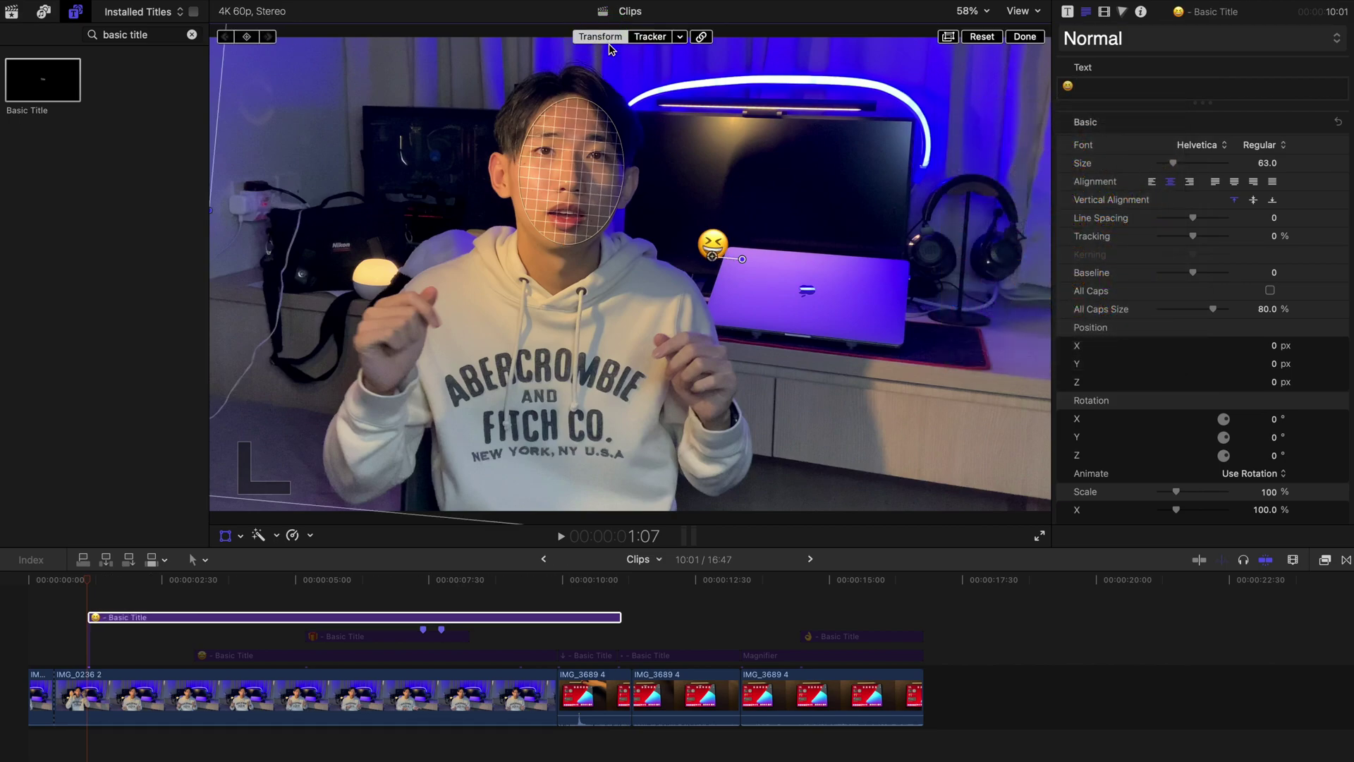
pyautogui.moveTo(720, 245); pyautogui.dragTo(569, 167)
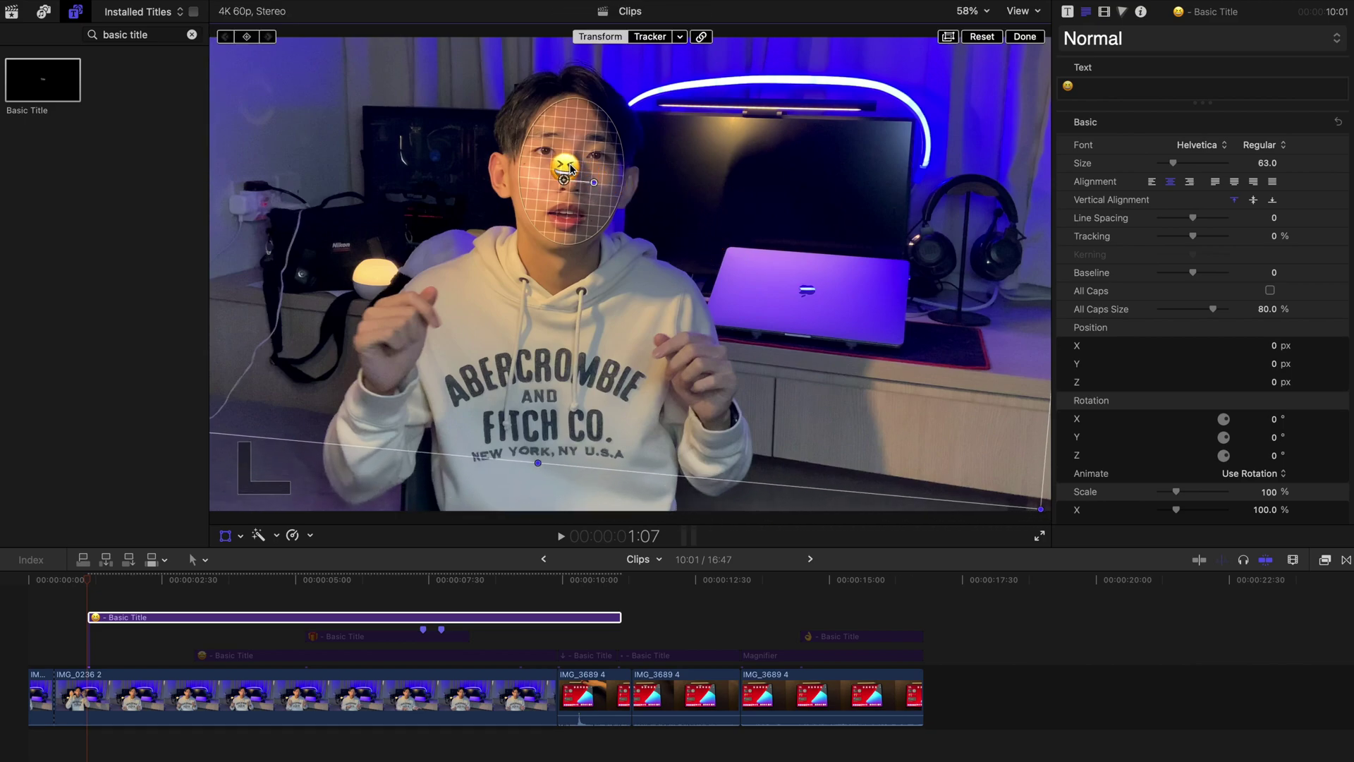
pyautogui.click(1105, 13)
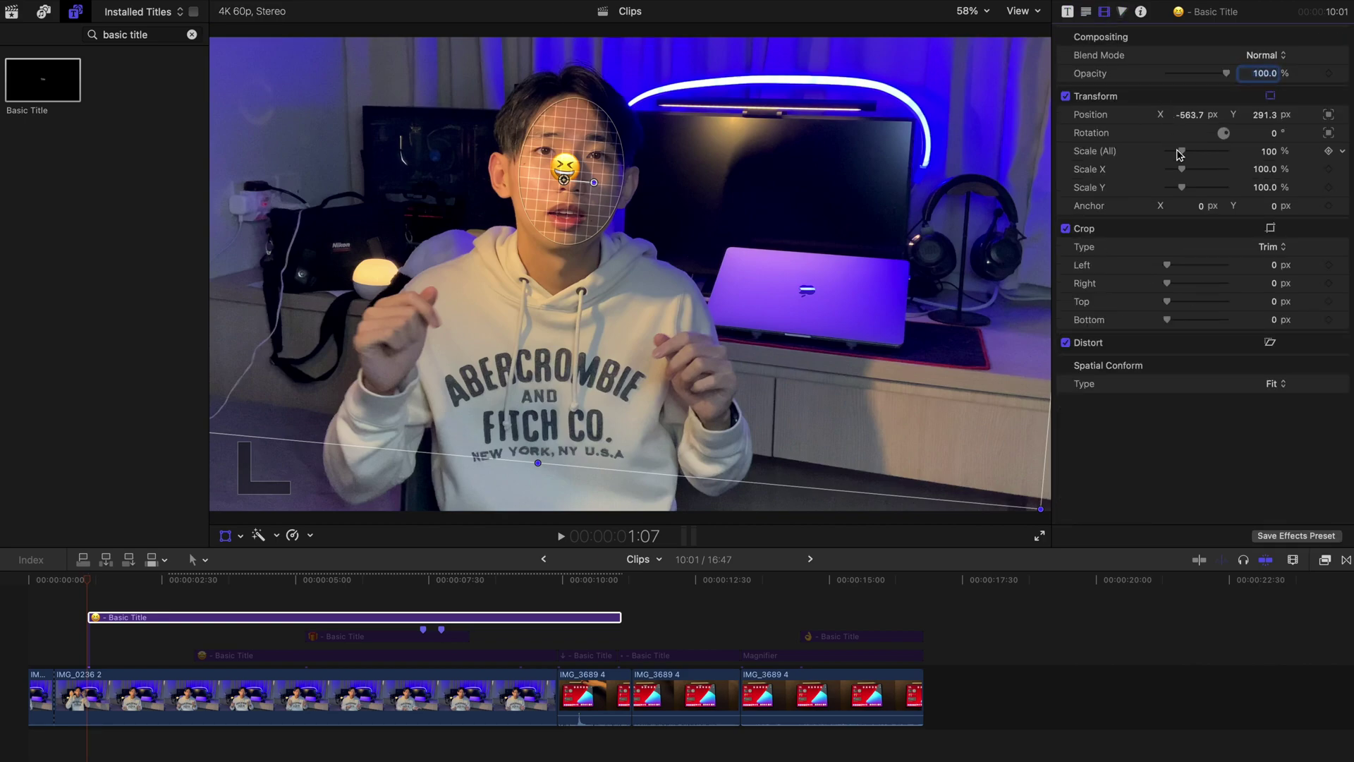
pyautogui.moveTo(1182, 151)
pyautogui.mouseDown()
pyautogui.moveTo(1270, 145)
pyautogui.moveTo(1275, 156)
pyautogui.moveTo(1296, 142)
pyautogui.moveTo(1268, 155)
pyautogui.moveTo(1266, 121)
pyautogui.moveTo(1270, 146)
pyautogui.moveTo(1273, 132)
pyautogui.mouseUp()
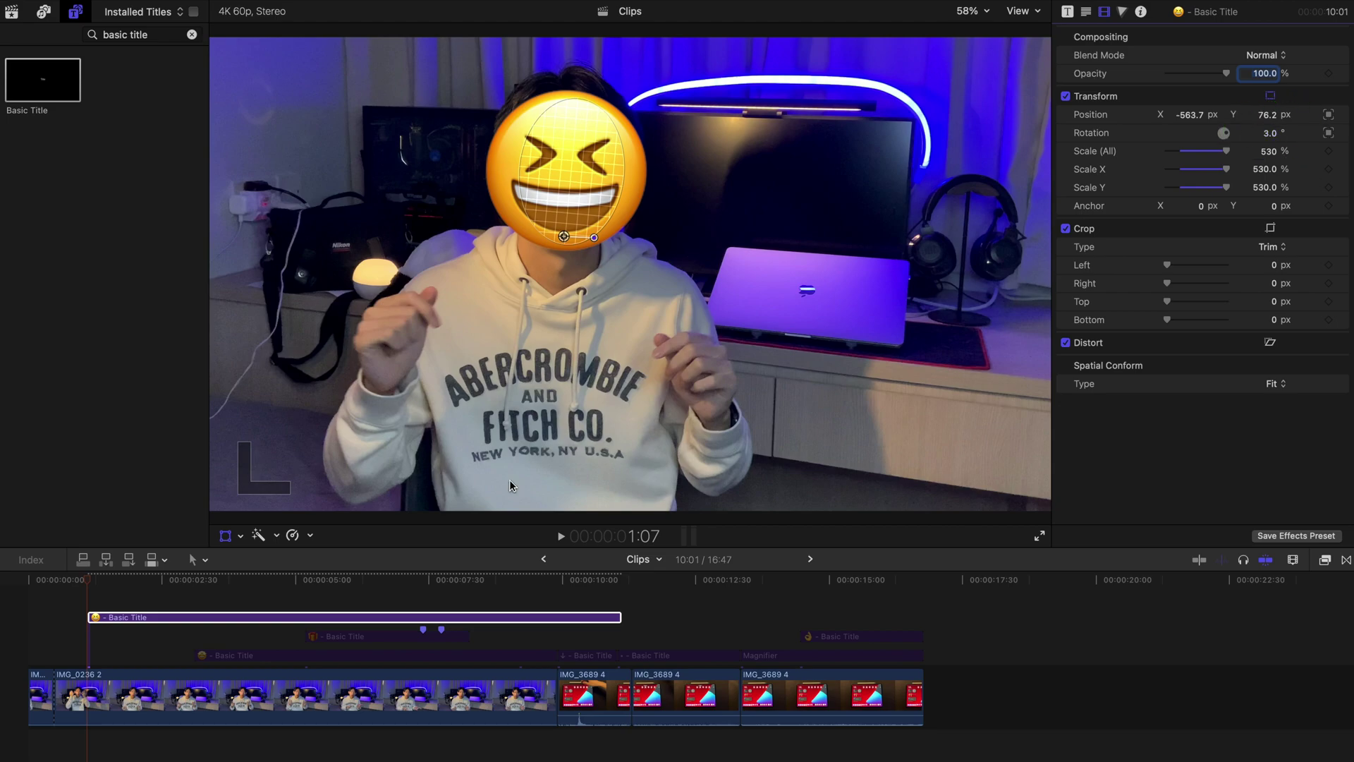
# Play the sequence from near its start to check how the emoji follows the face.
pyautogui.click(62, 589)
pyautogui.press('space')
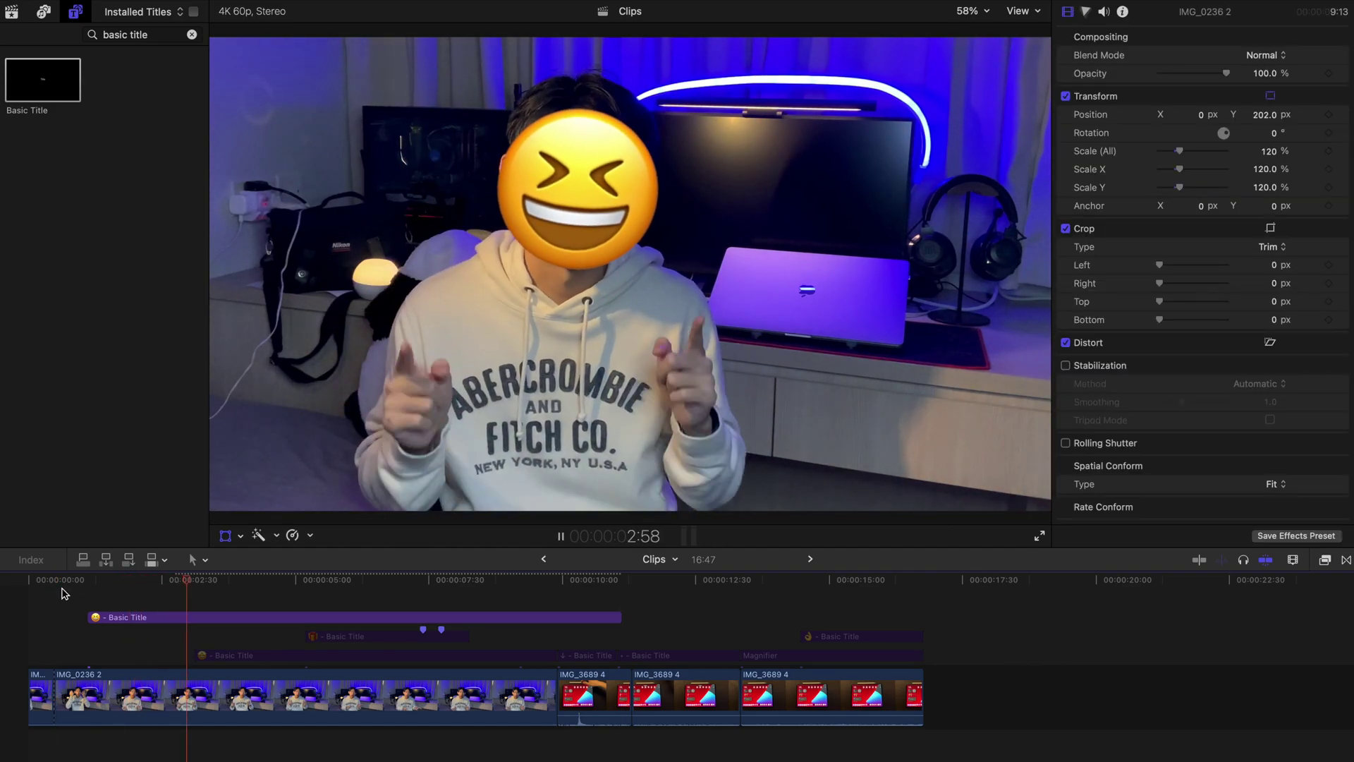
pyautogui.press('space')
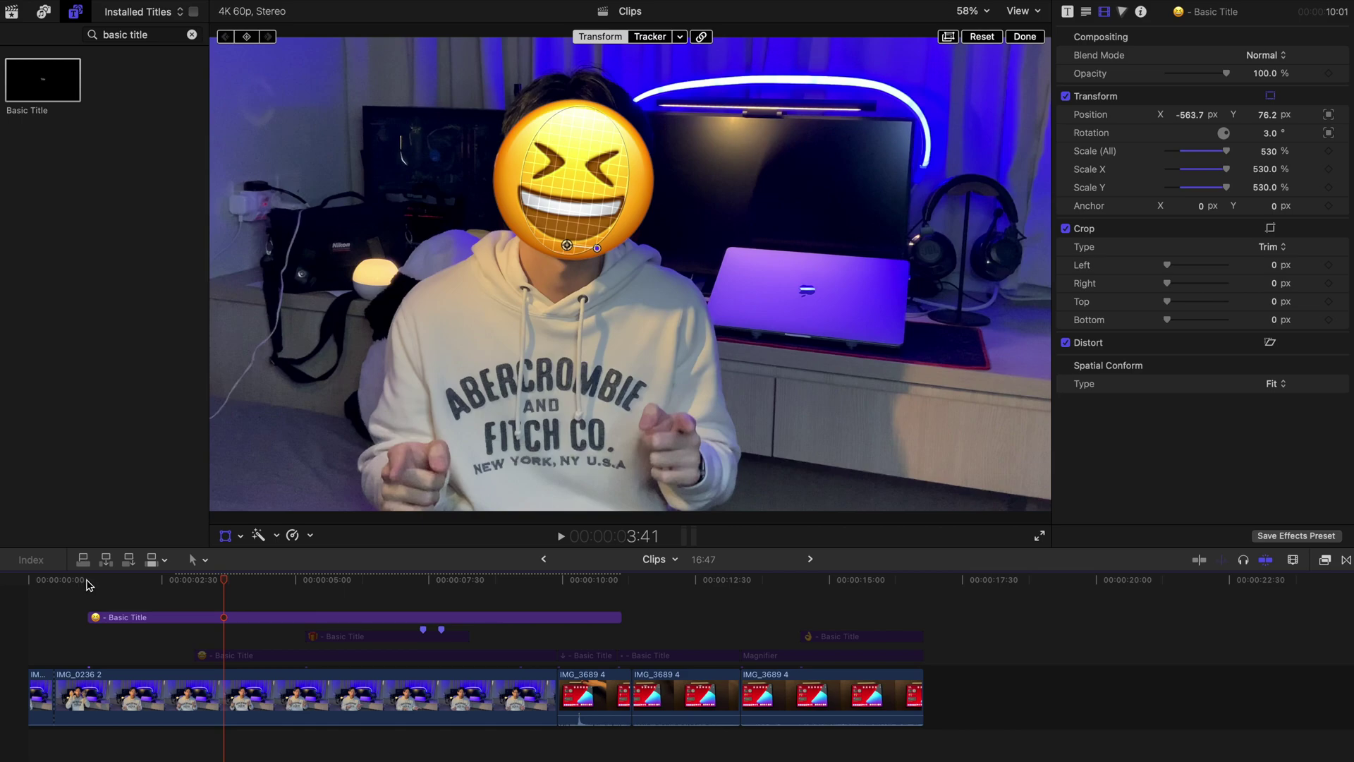
# Shift the emoji title to start at frame 29 and keyframe its opacity at 0% there.
pyautogui.moveTo(88, 583); pyautogui.dragTo(56, 584)
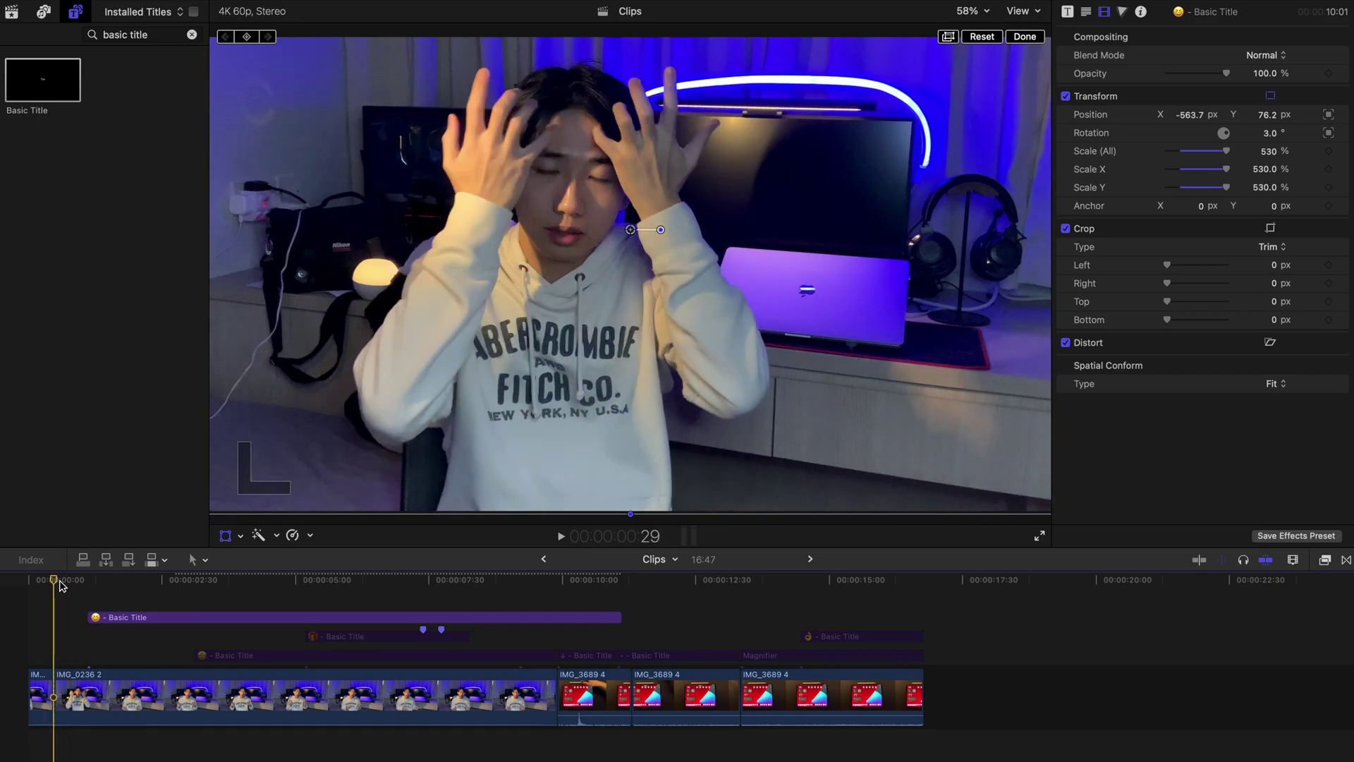
pyautogui.moveTo(121, 620); pyautogui.dragTo(95, 622)
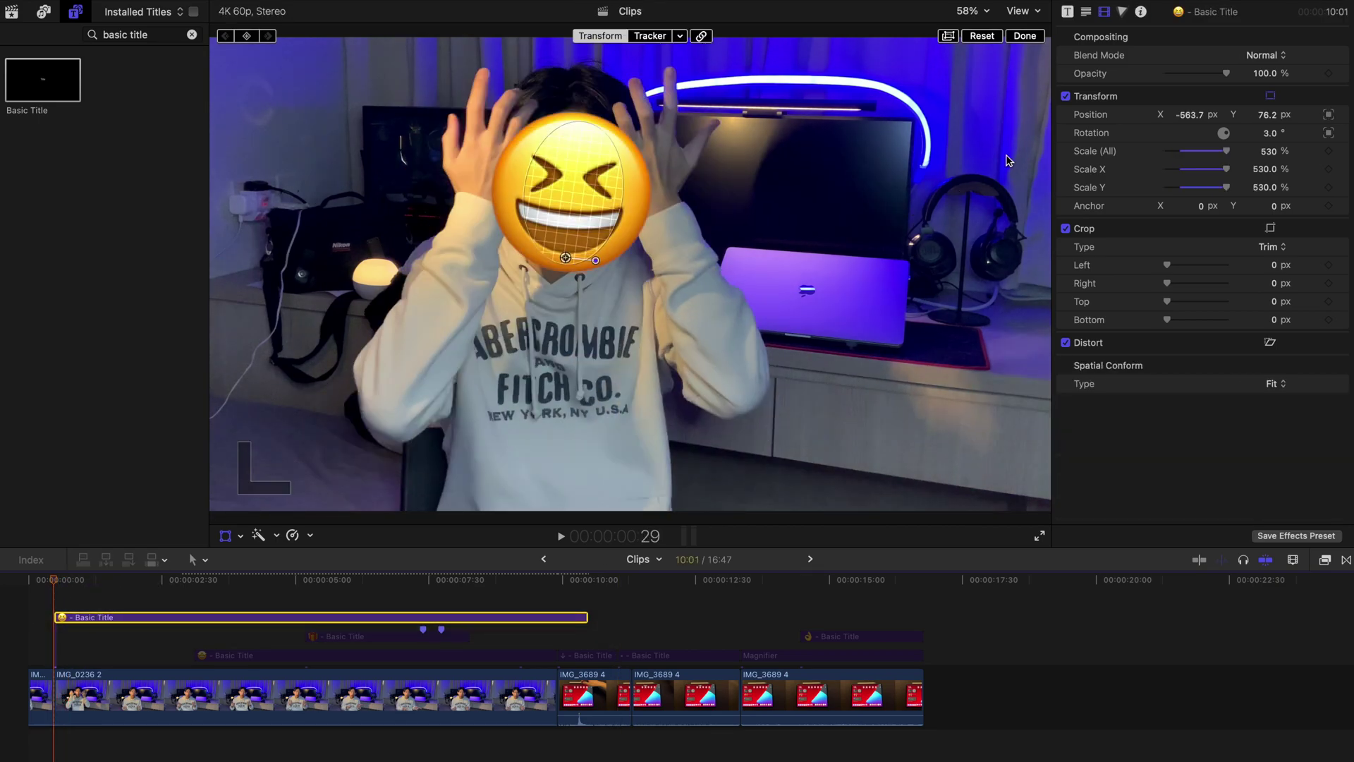
pyautogui.click(1330, 73)
pyautogui.moveTo(1226, 74); pyautogui.dragTo(1045, 66)
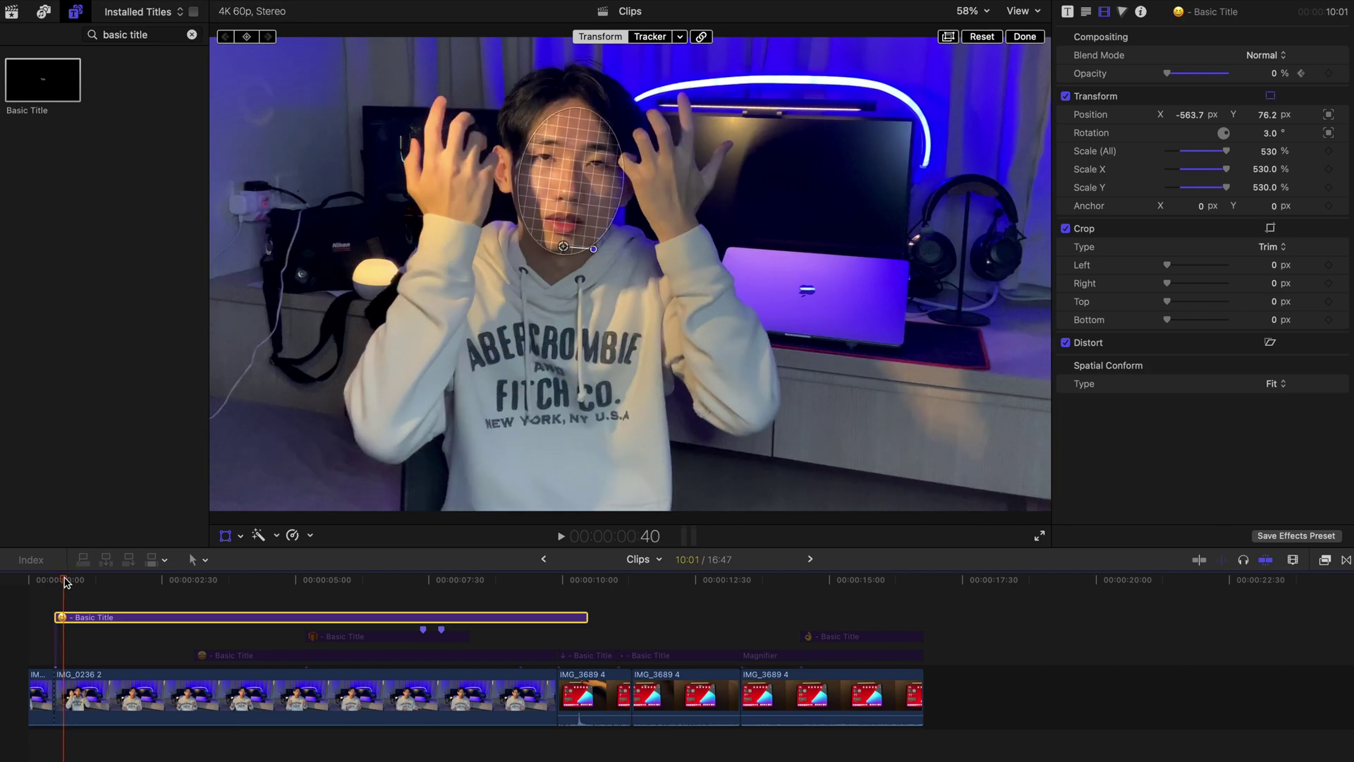
# Keyframe the emoji title's opacity at 100% at frame 38 to finish the fade-in.
pyautogui.hotkey('alt', ';')
pyautogui.press('Left')
pyautogui.press('Left')
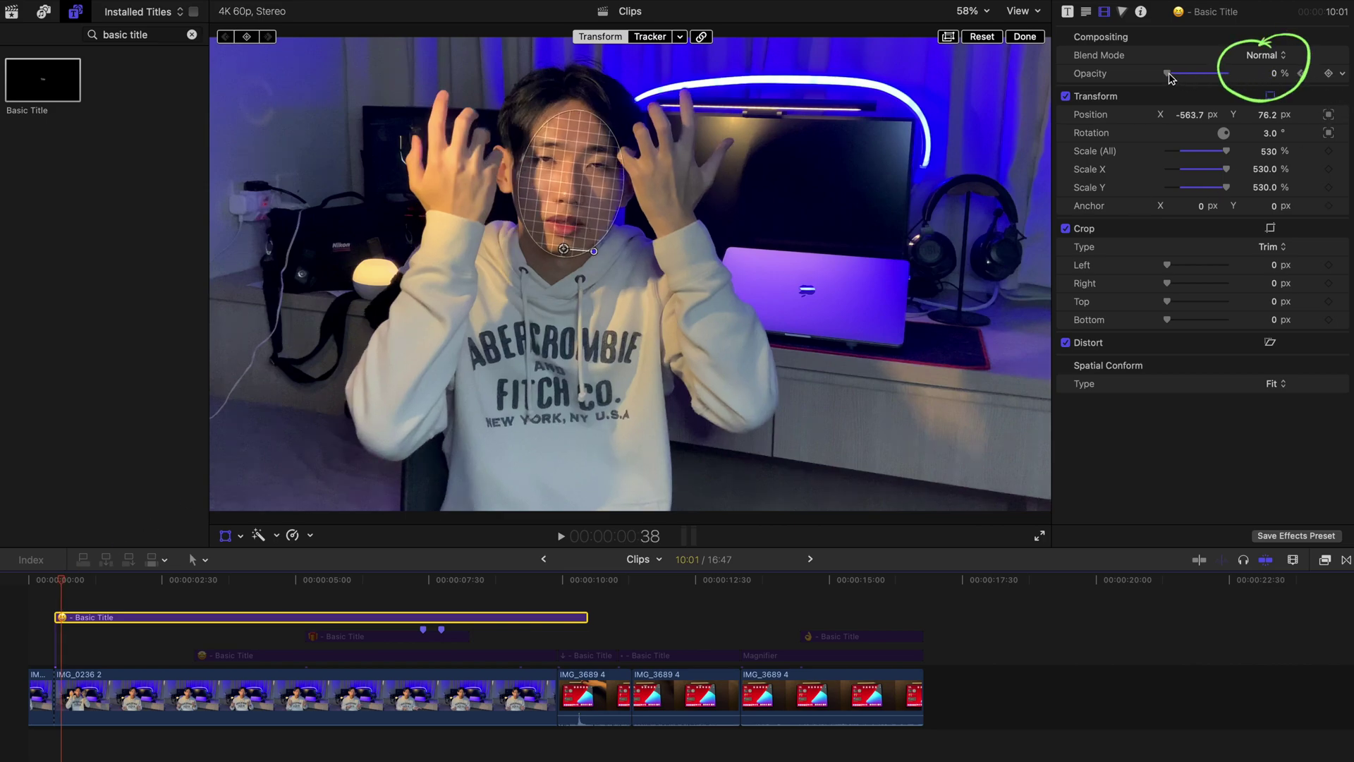
pyautogui.moveTo(1167, 74); pyautogui.dragTo(1228, 73)
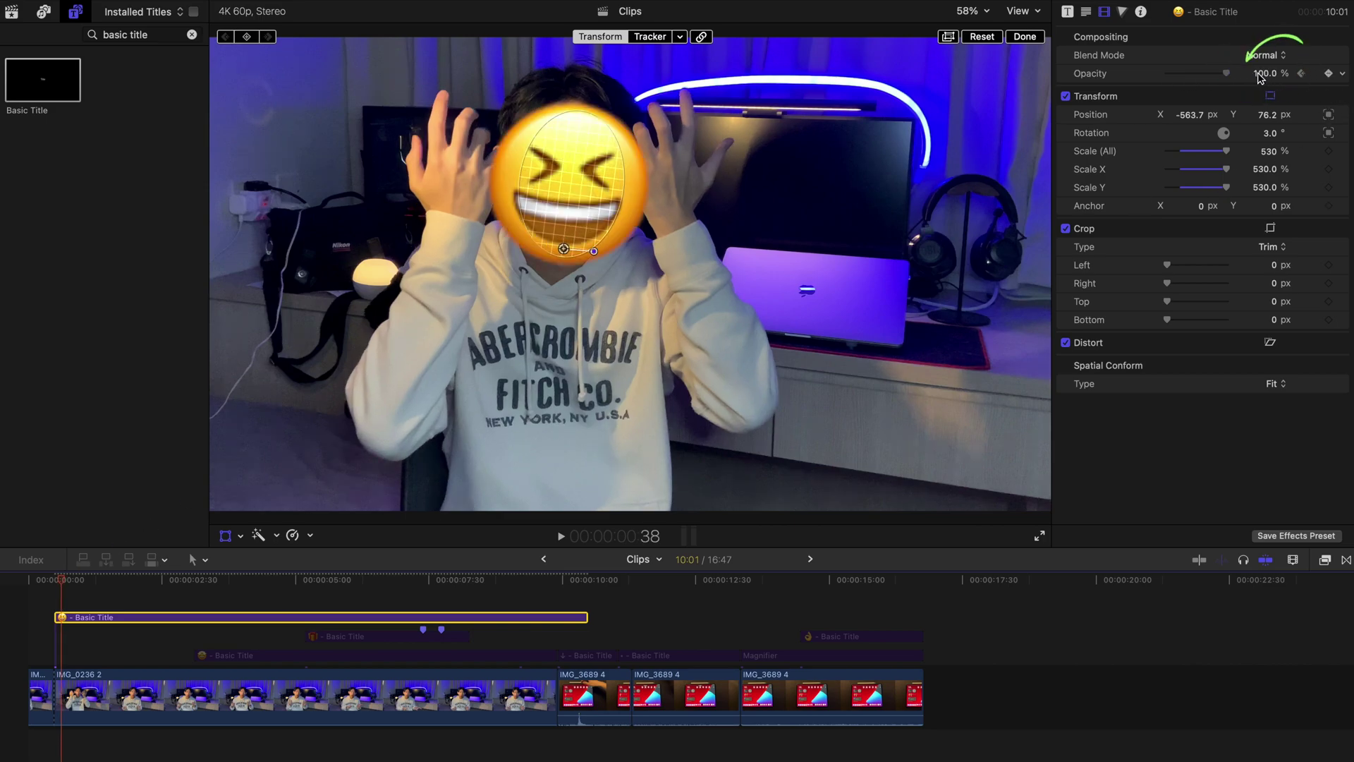
# Close the transform controls and play the sequence from near its beginning to check the emoji's fade-in and tracking.
pyautogui.click(1025, 36)
pyautogui.click(43, 580)
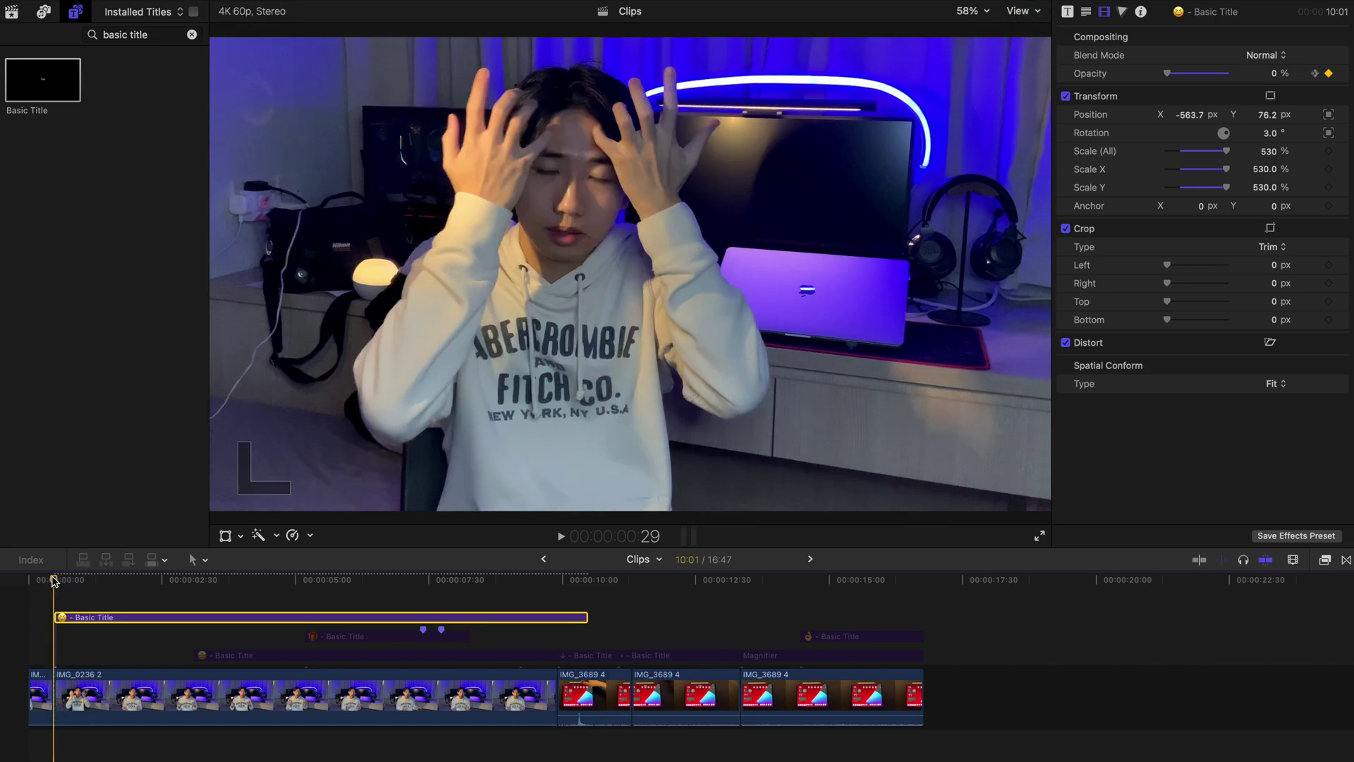
pyautogui.press('space')
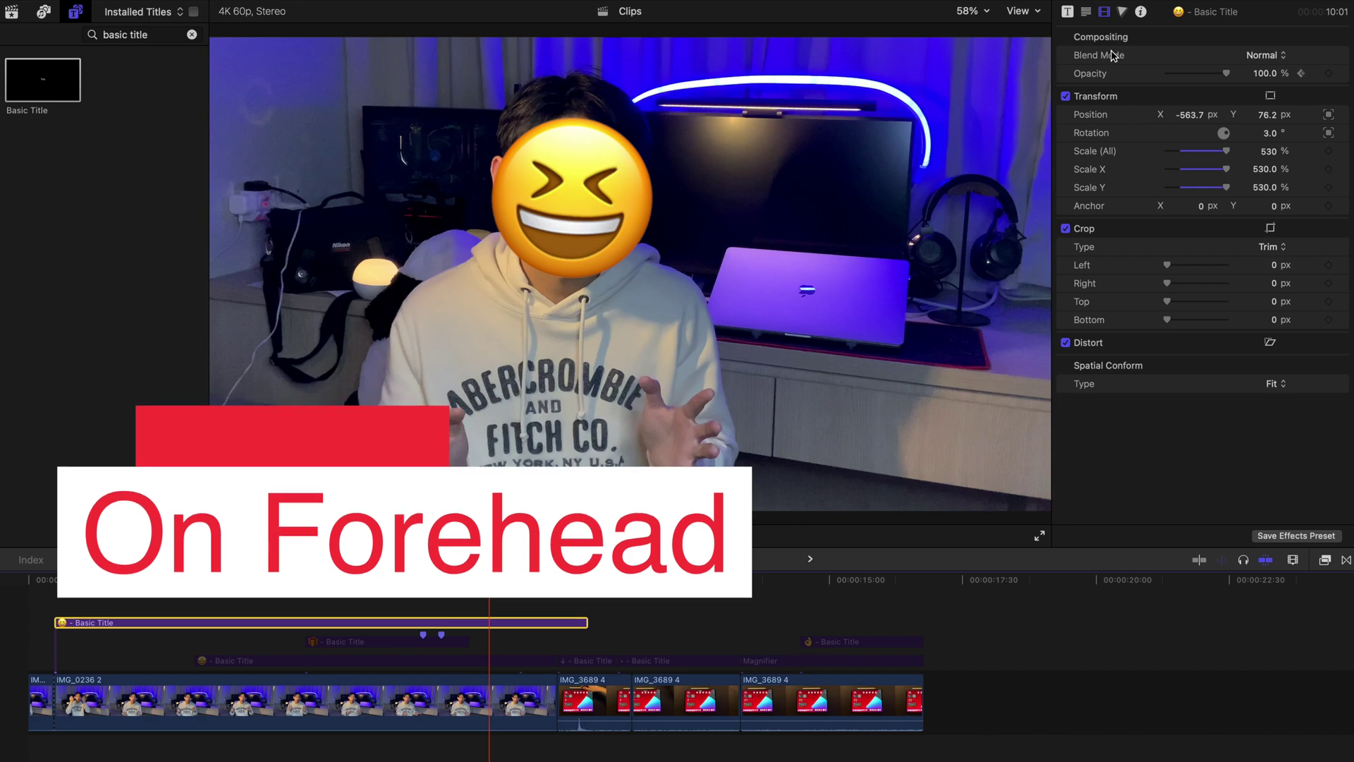
# Replace the emoji in the long title's text with the water droplet emoji.
pyautogui.hotkey('ctrl', 'Tab')
pyautogui.press('BackSpace')
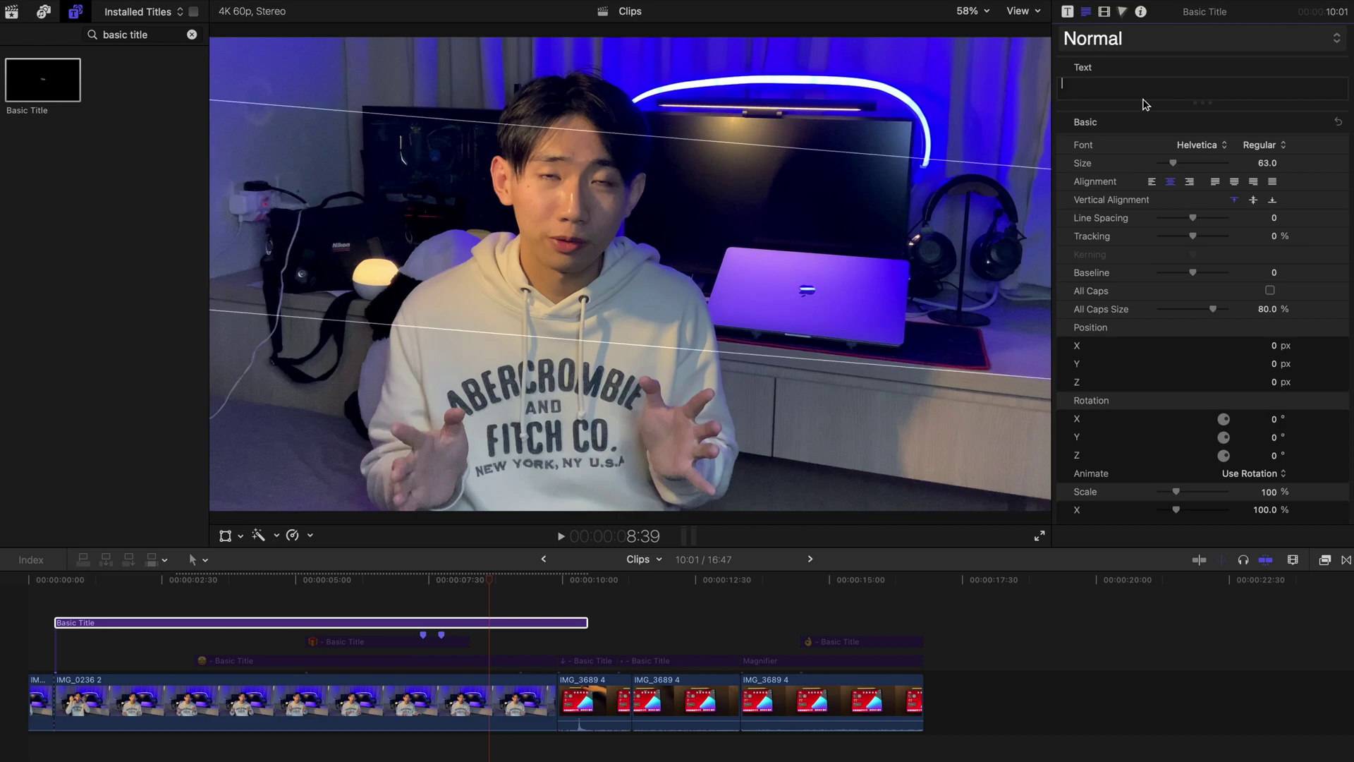
pyautogui.press('ctrl+super+space')
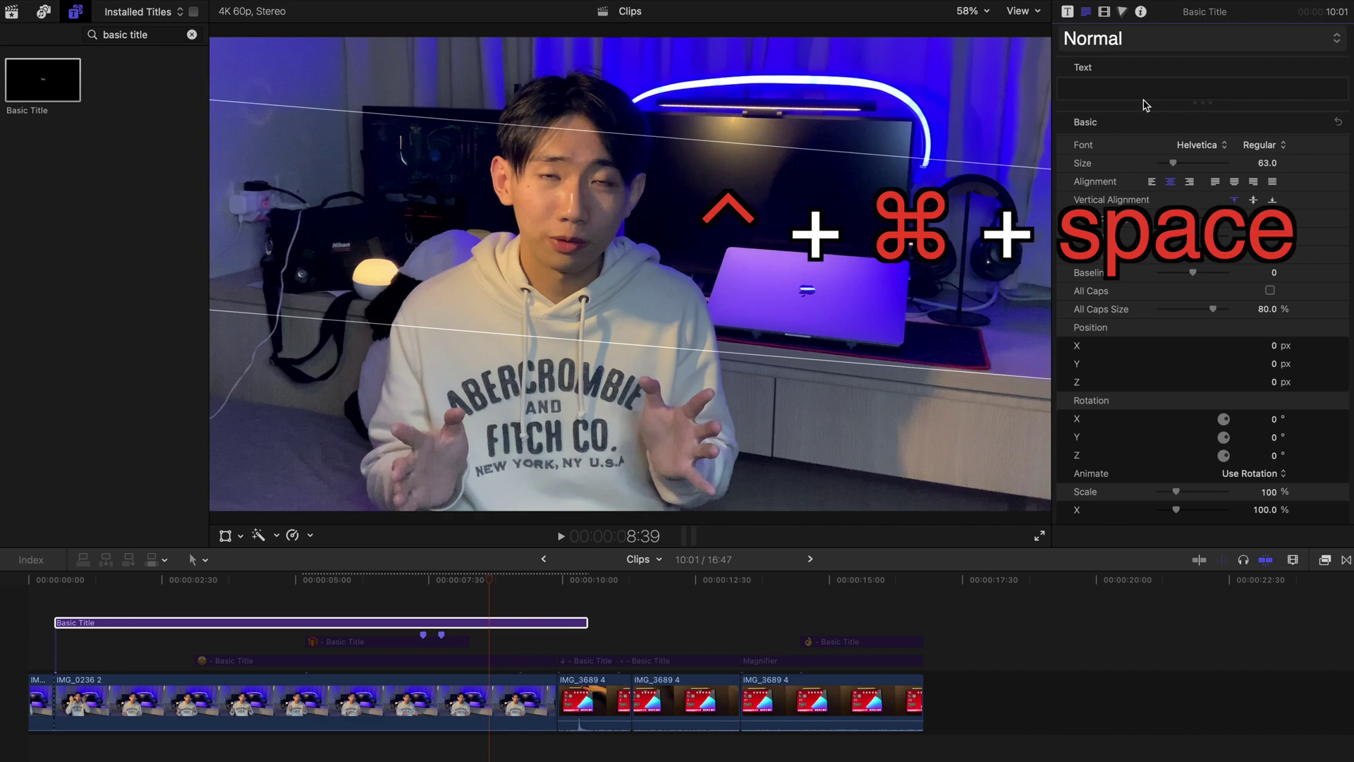
pyautogui.press('ctrl+super+space')
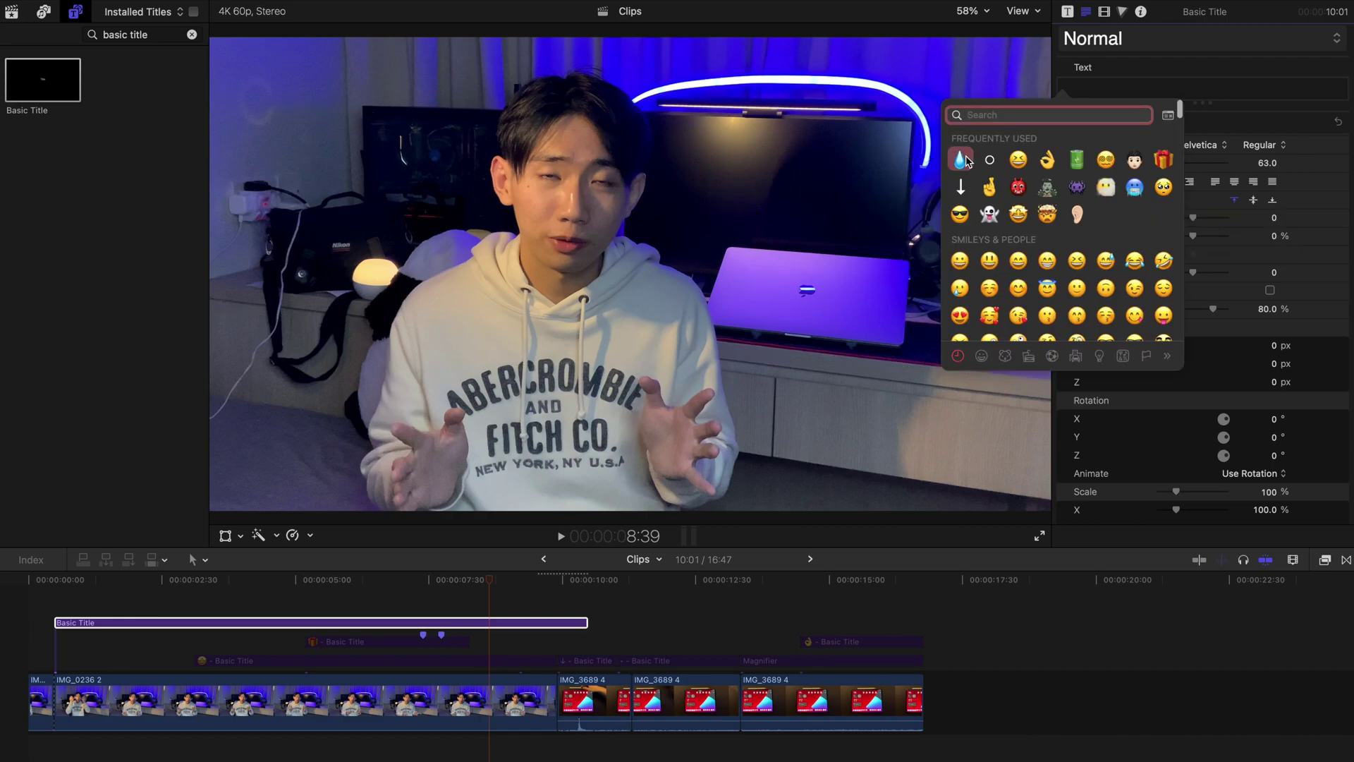
pyautogui.click(960, 160)
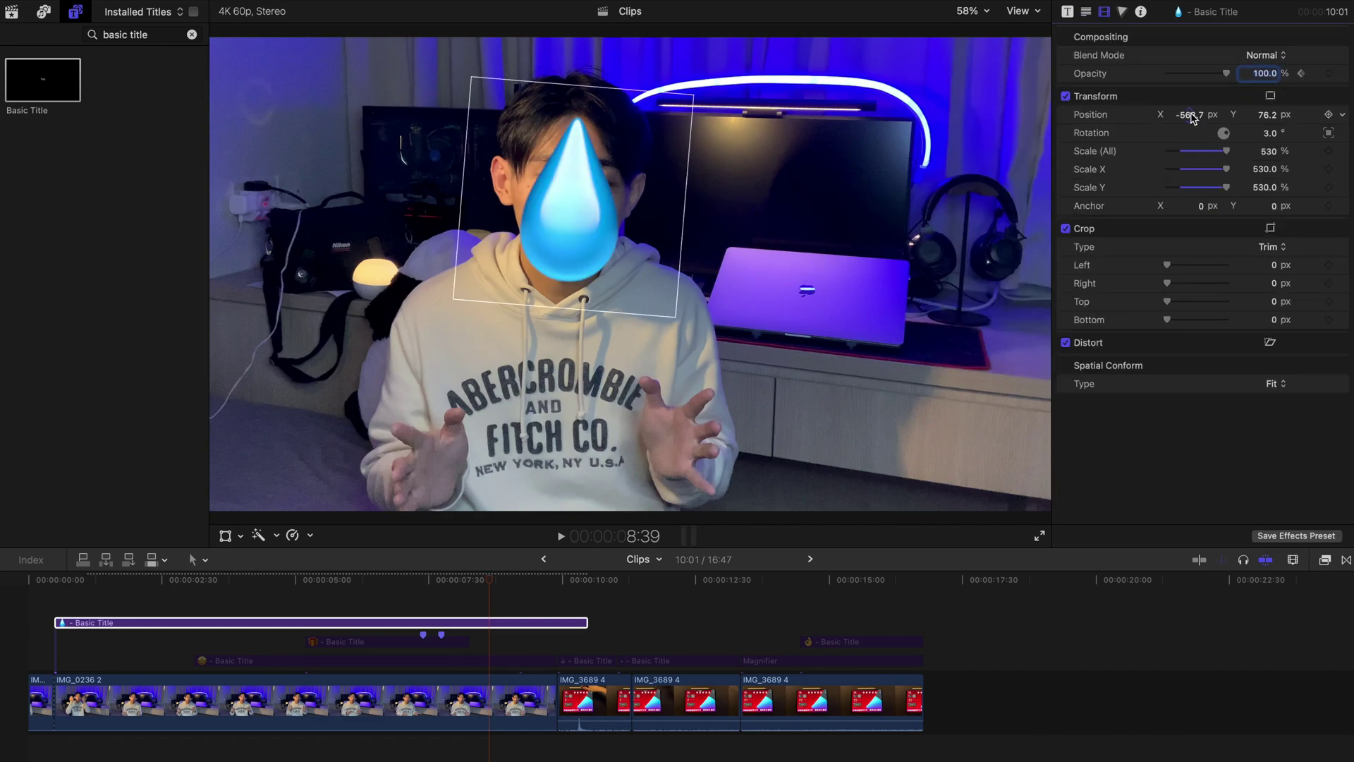
# Scale the droplet title to 273%, rotate it 7.0°, and place it beside the forehead at X -290.7, Y 423.0 px.
pyautogui.moveTo(1192, 117); pyautogui.dragTo(1208, 152)
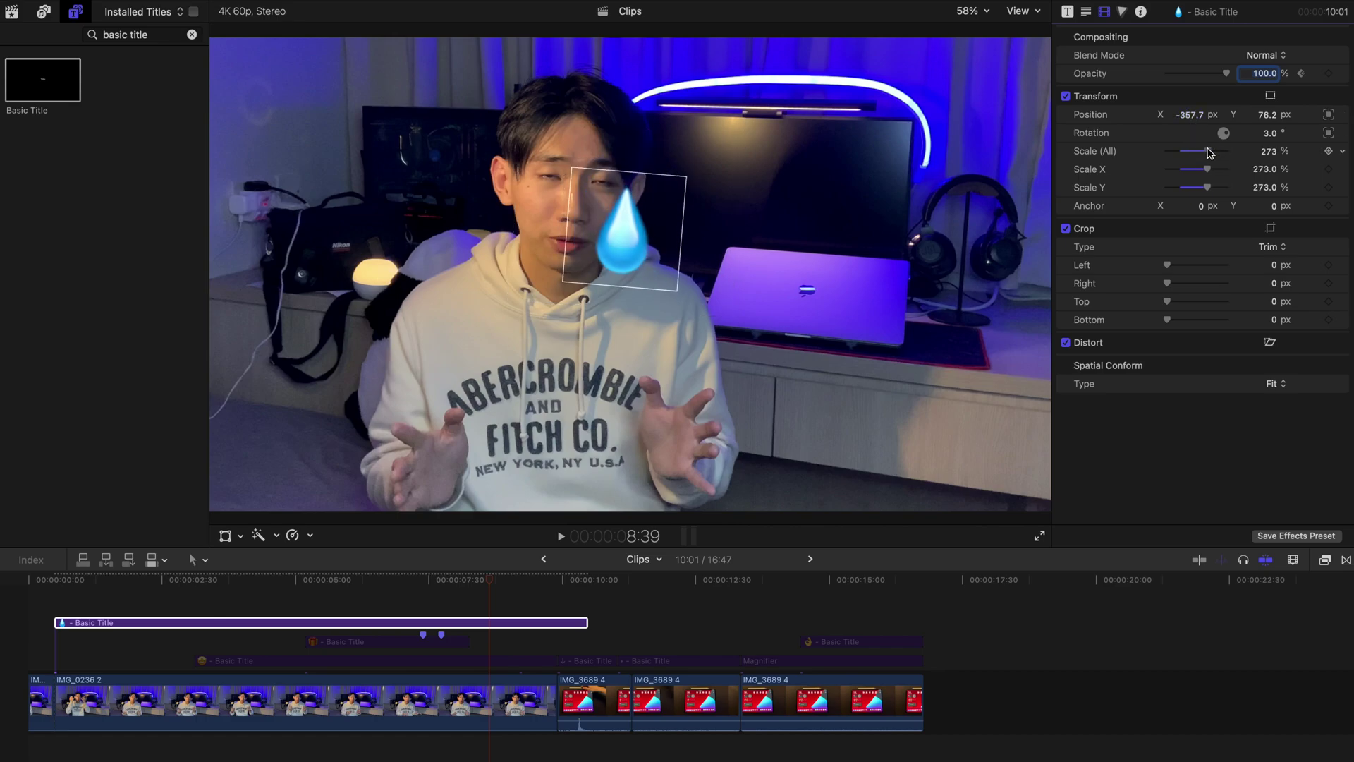
pyautogui.moveTo(1267, 116)
pyautogui.mouseDown()
pyautogui.moveTo(1196, 119)
pyautogui.moveTo(1274, 135)
pyautogui.moveTo(1262, 123)
pyautogui.mouseUp()
# Play the sequence from frame 29 to check how the droplet follows the forehead.
pyautogui.click(53, 581)
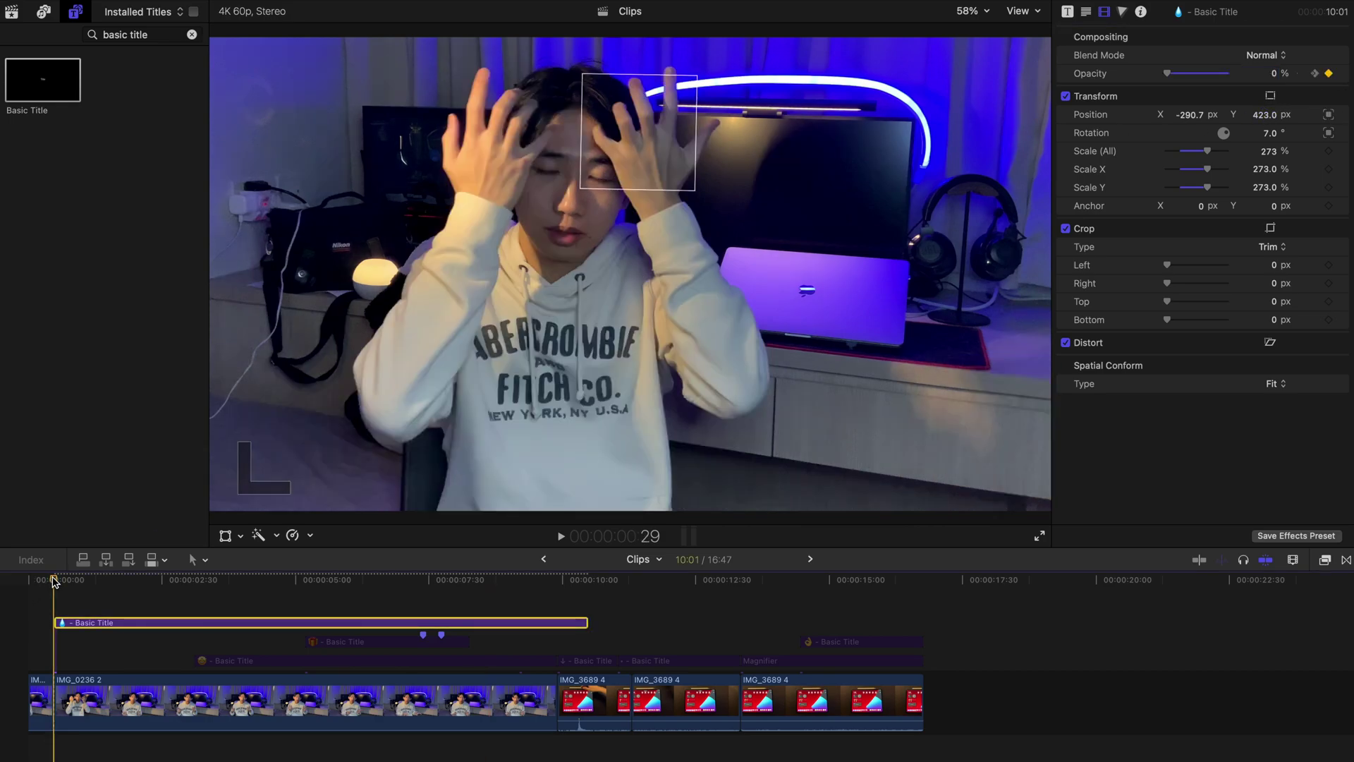
pyautogui.press('space')
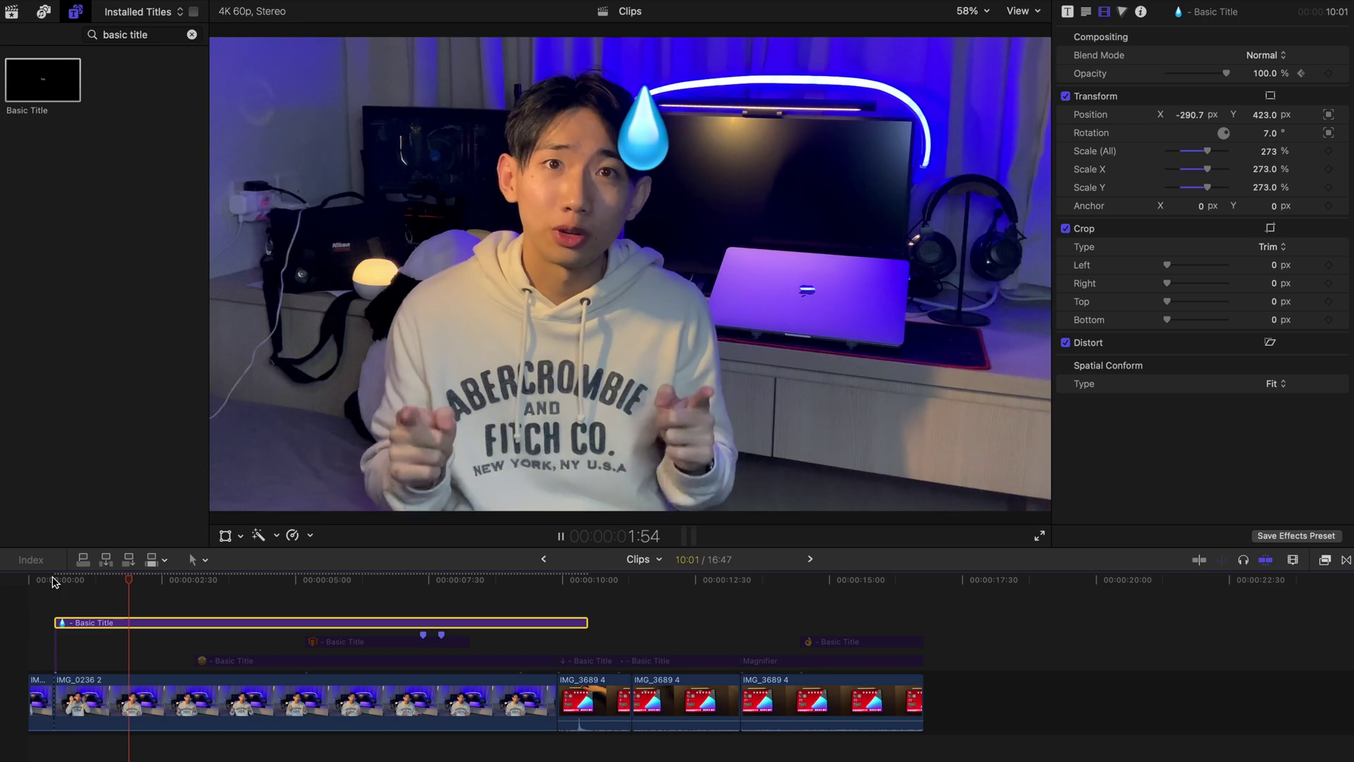
pyautogui.press('space')
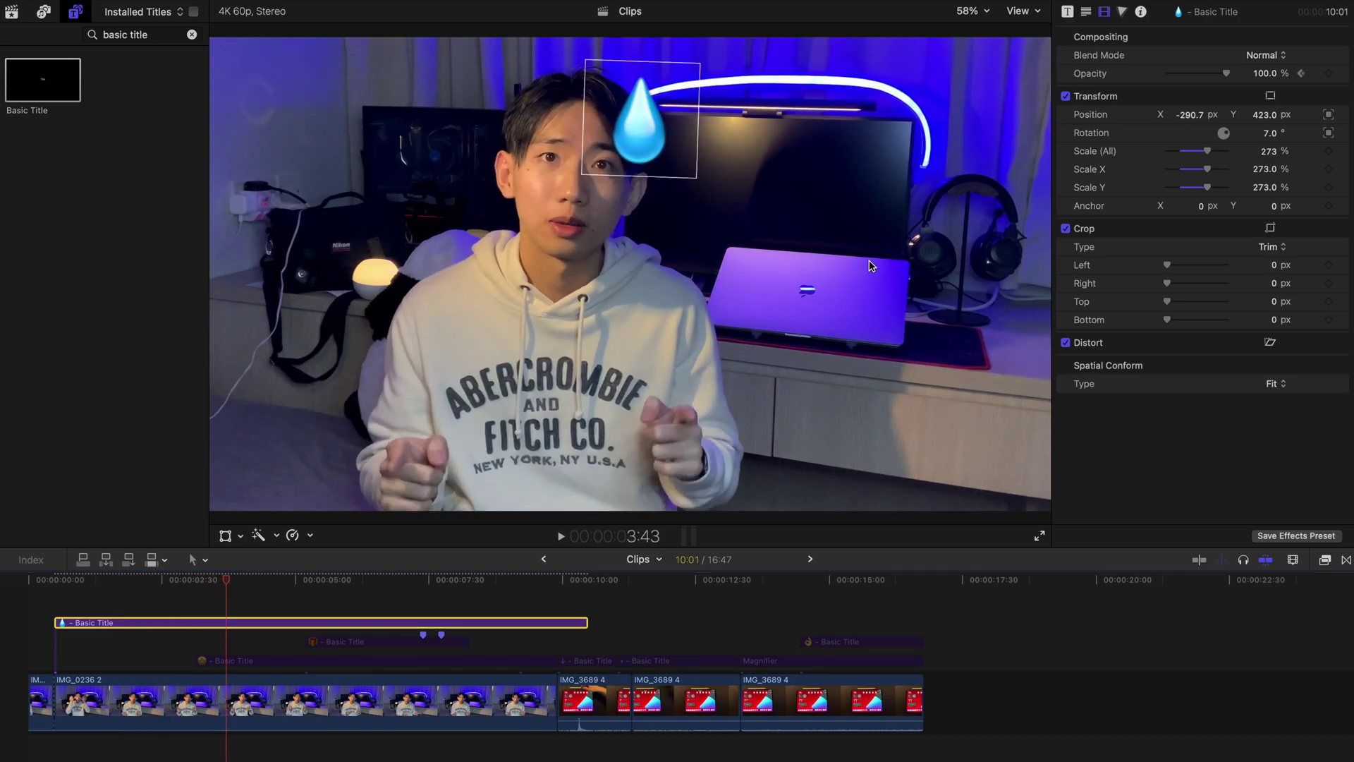
# Lower the droplet title to Y 371.8 px and play the rest of the clip to check its placement on the forehead.
pyautogui.moveTo(1266, 118); pyautogui.dragTo(1266, 118)
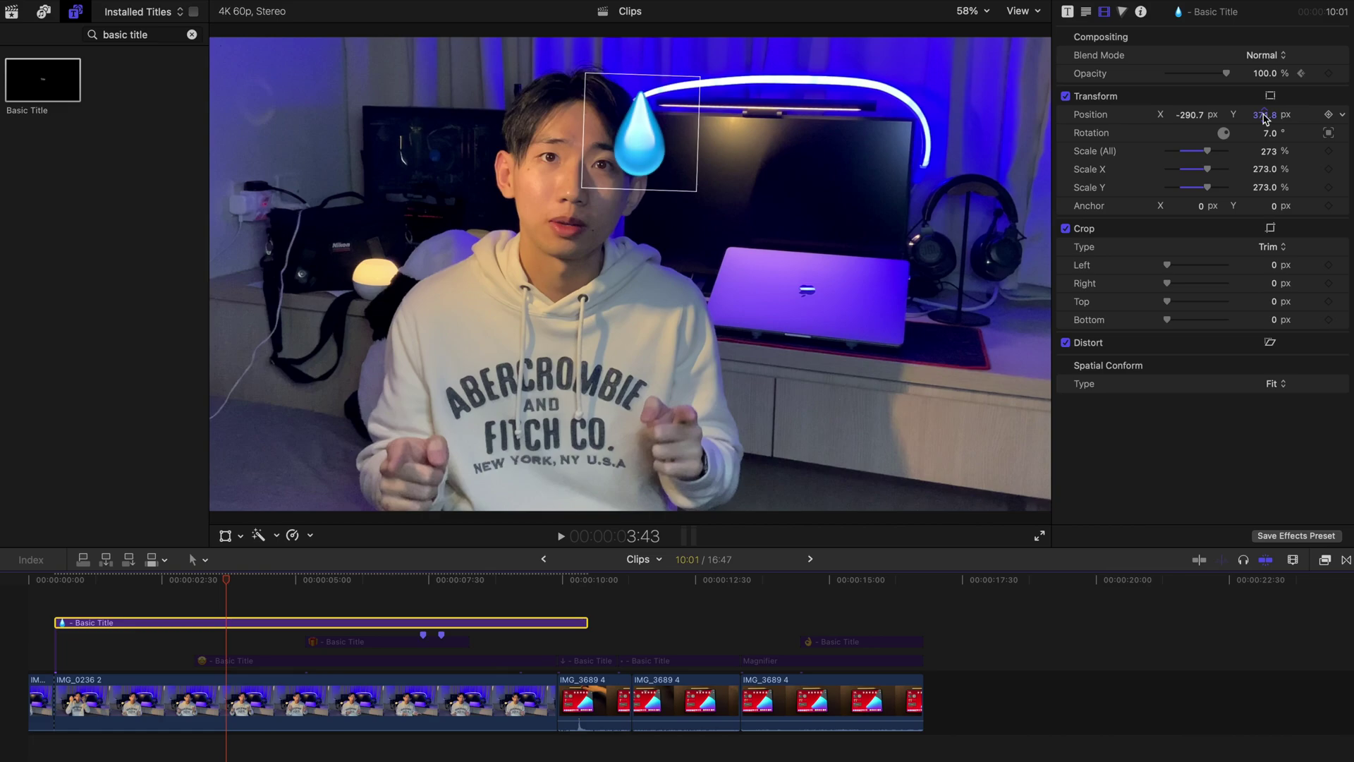
pyautogui.press('space')
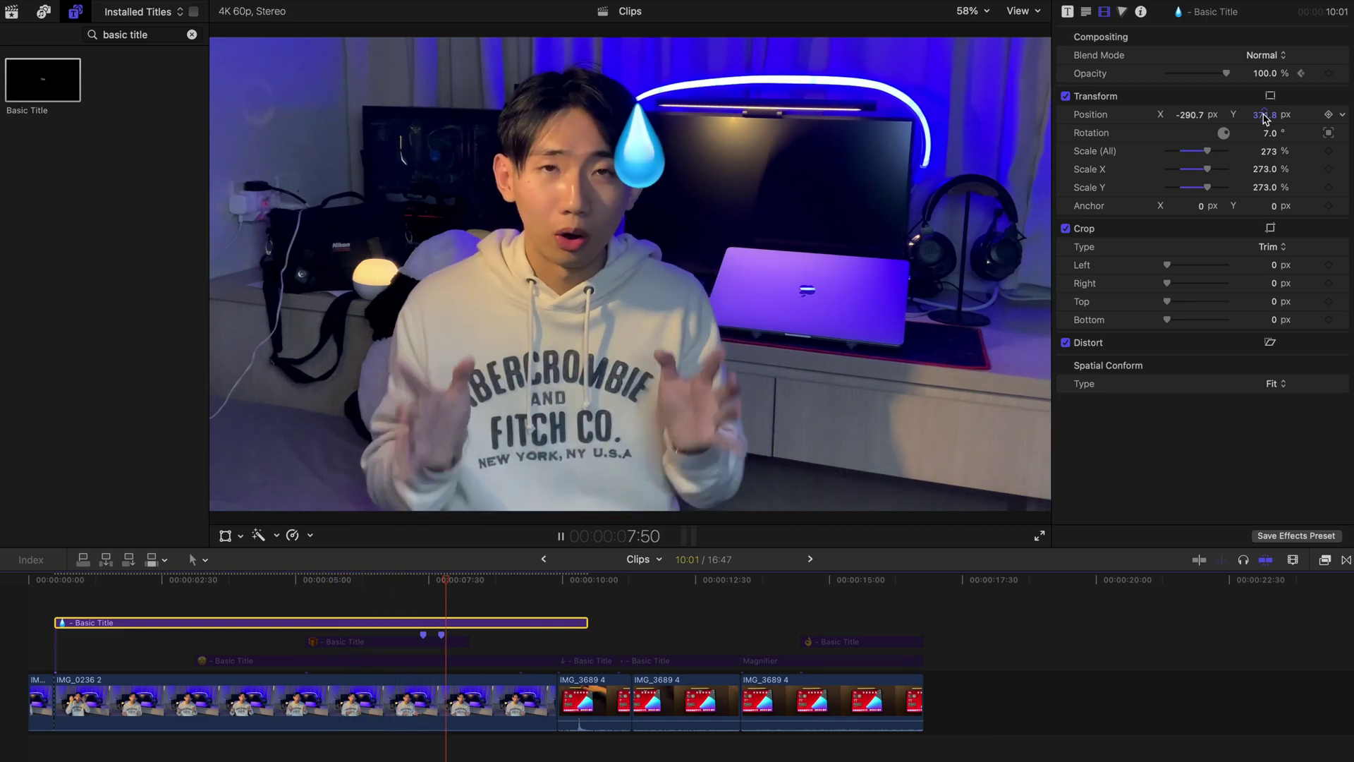
pyautogui.click(523, 579)
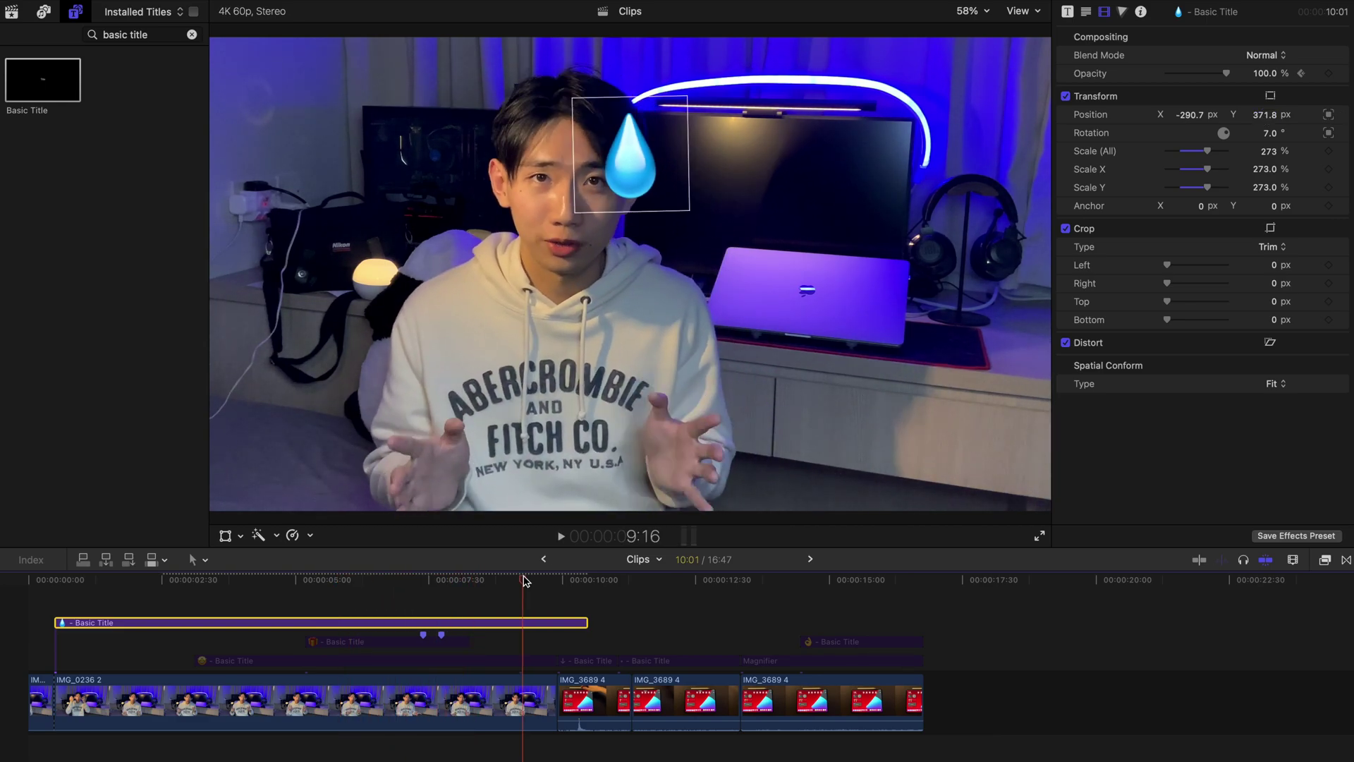
pyautogui.click(342, 600)
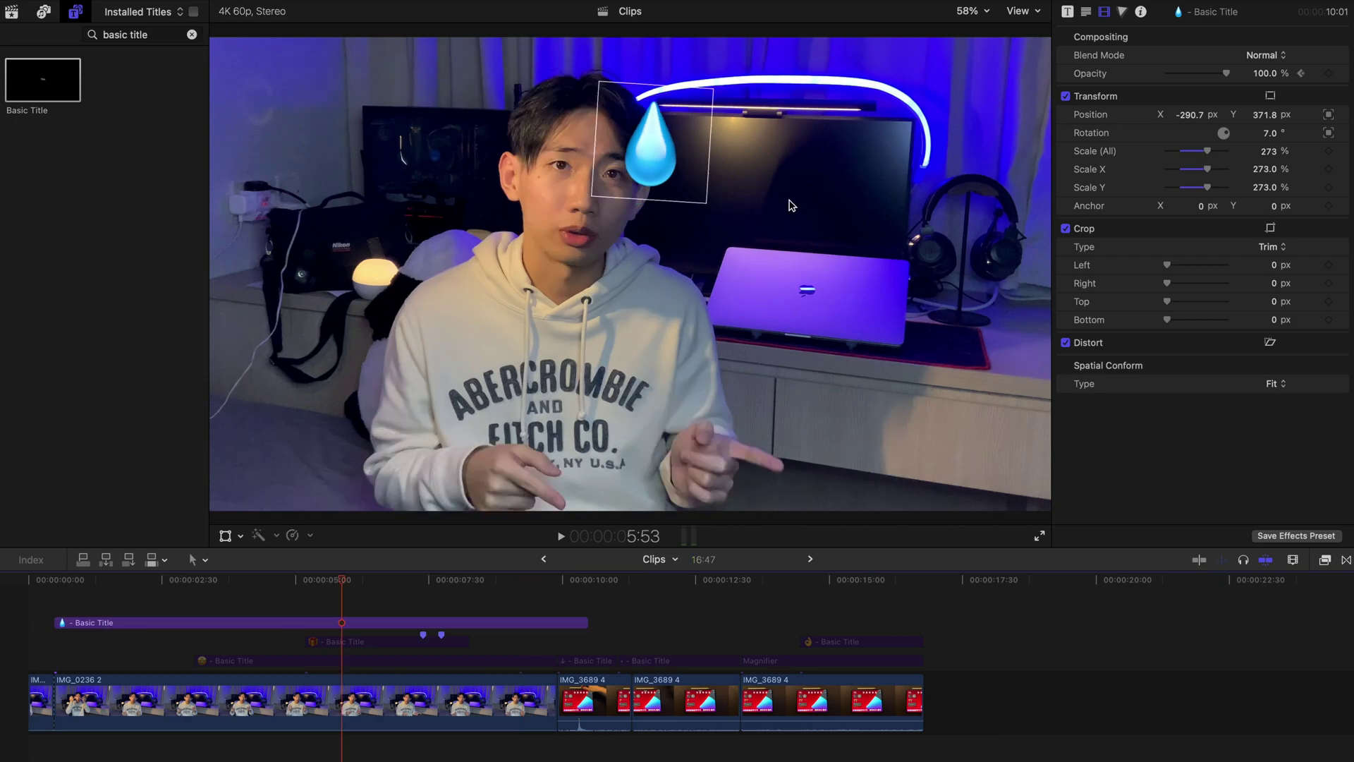
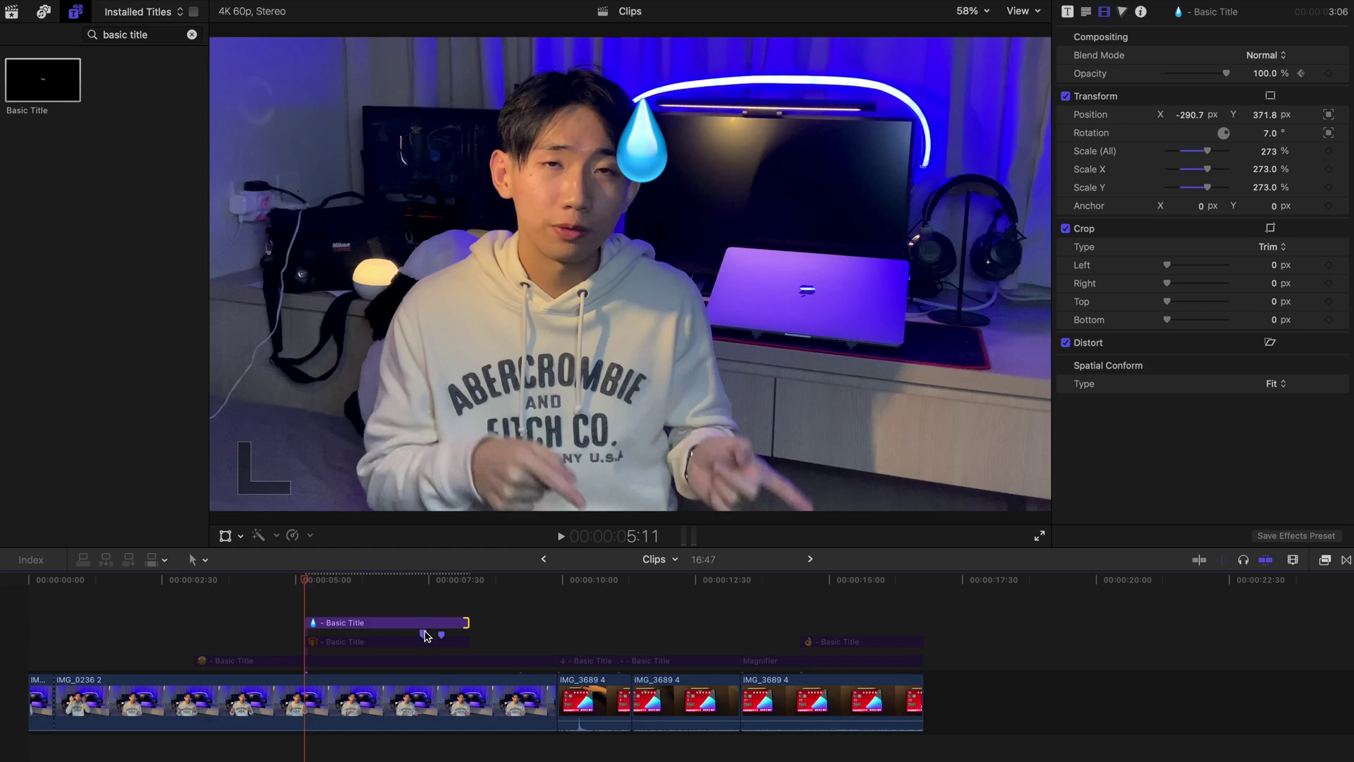
# Replace the droplet in the shortened title with the ribboned heart emoji, found by searching the emoji picker for "present".
pyautogui.moveTo(439, 581); pyautogui.dragTo(318, 582)
pyautogui.click(321, 622)
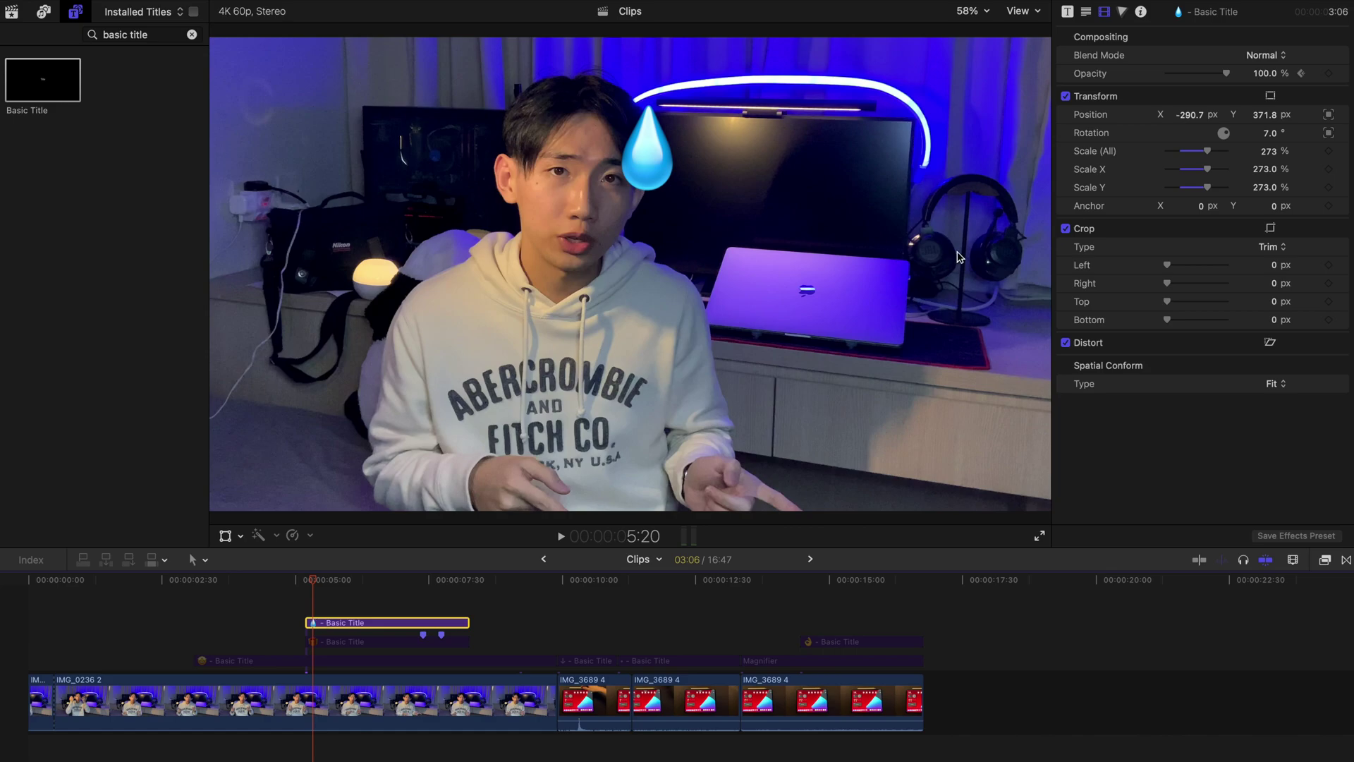
pyautogui.hotkey('ctrl', 'Tab')
pyautogui.click(1150, 88)
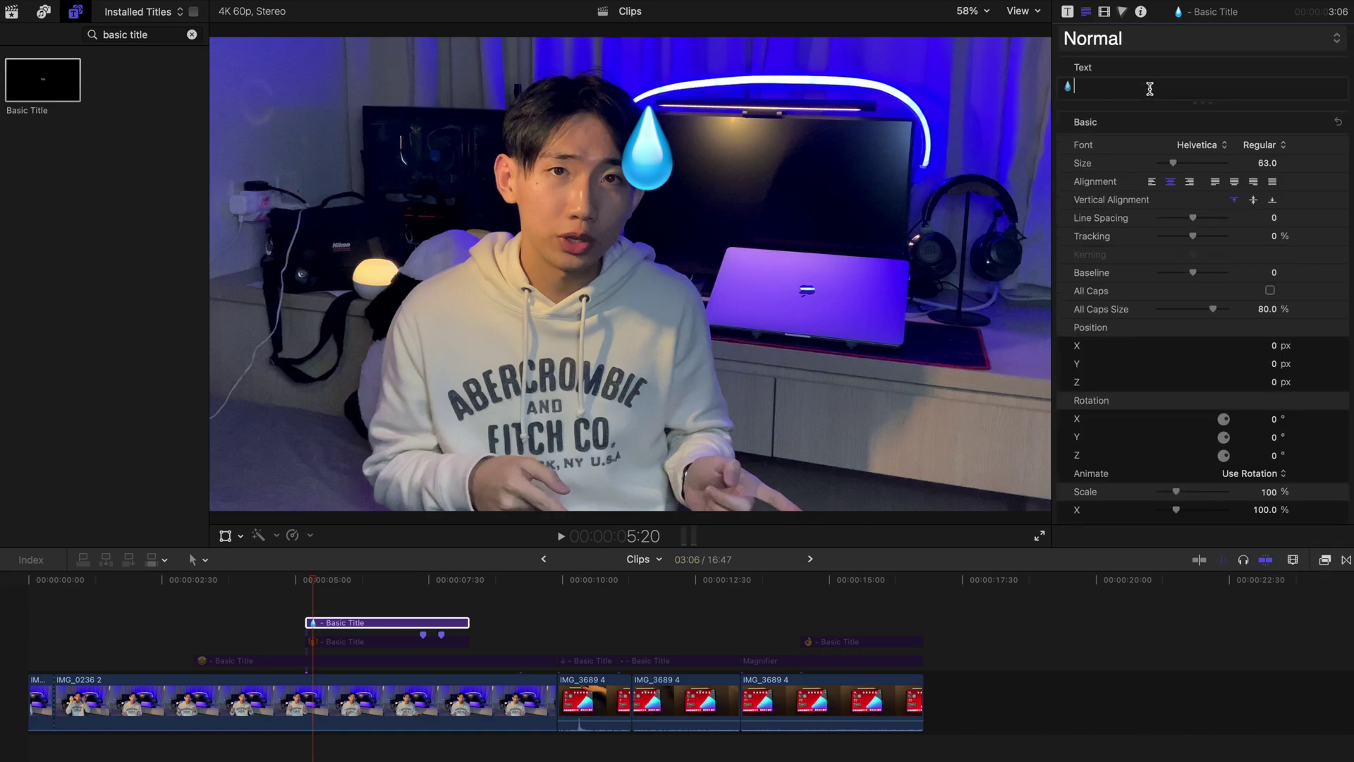
pyautogui.press('BackSpace')
pyautogui.press('ctrl+super+space')
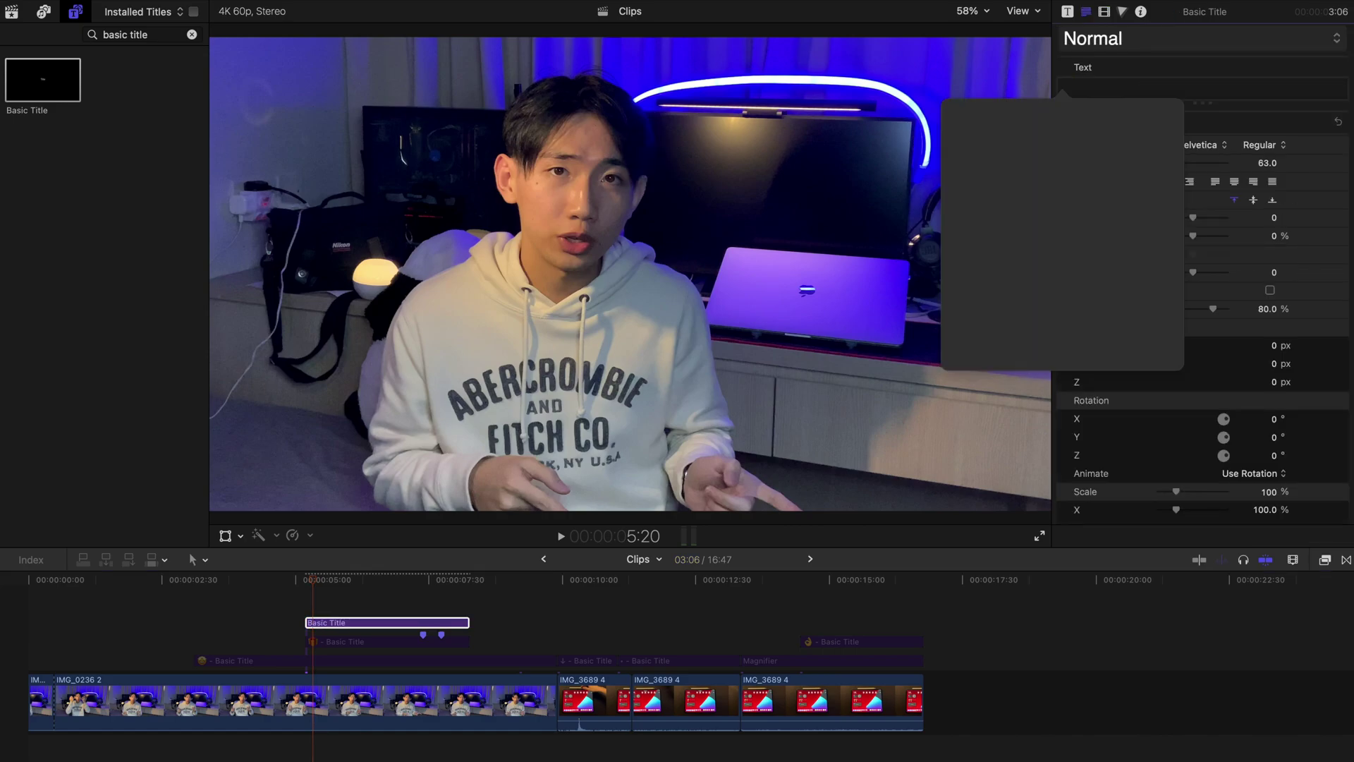
pyautogui.write('present')
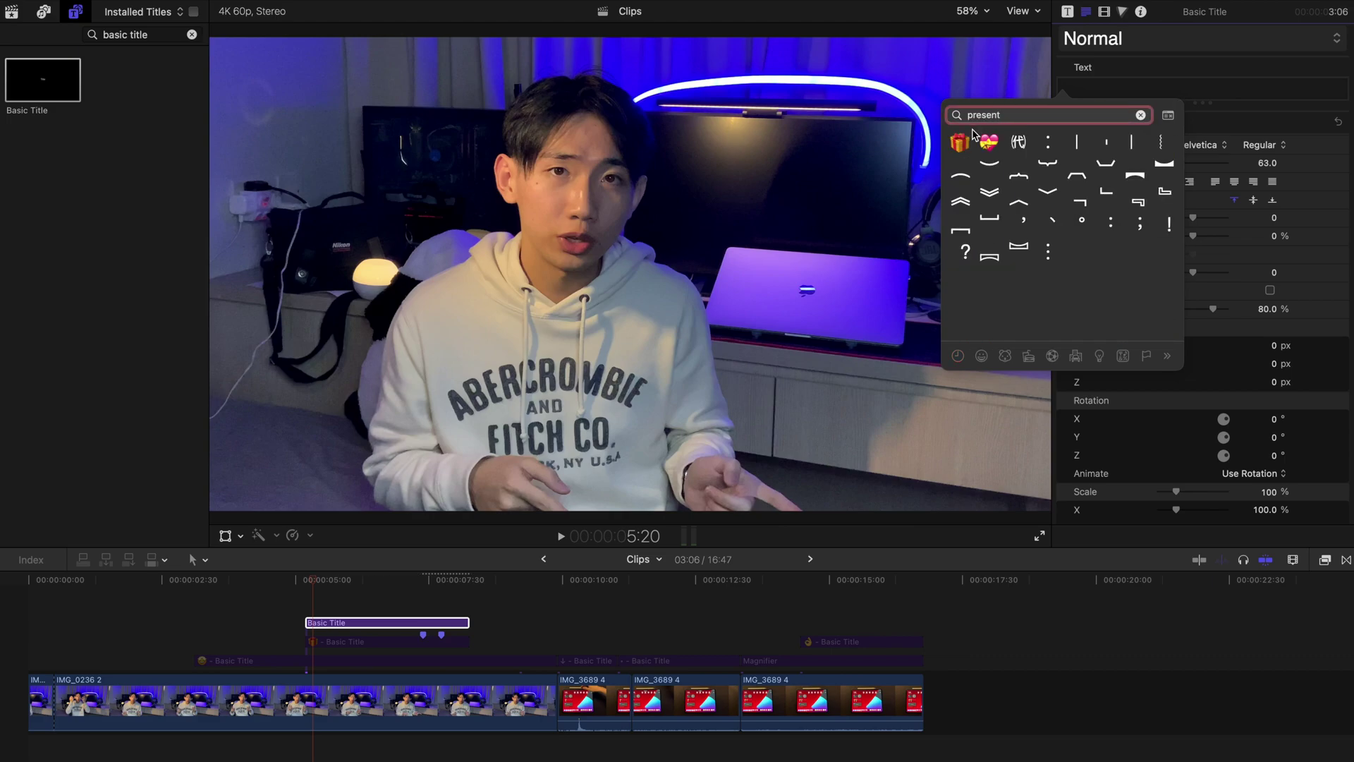
pyautogui.click(988, 143)
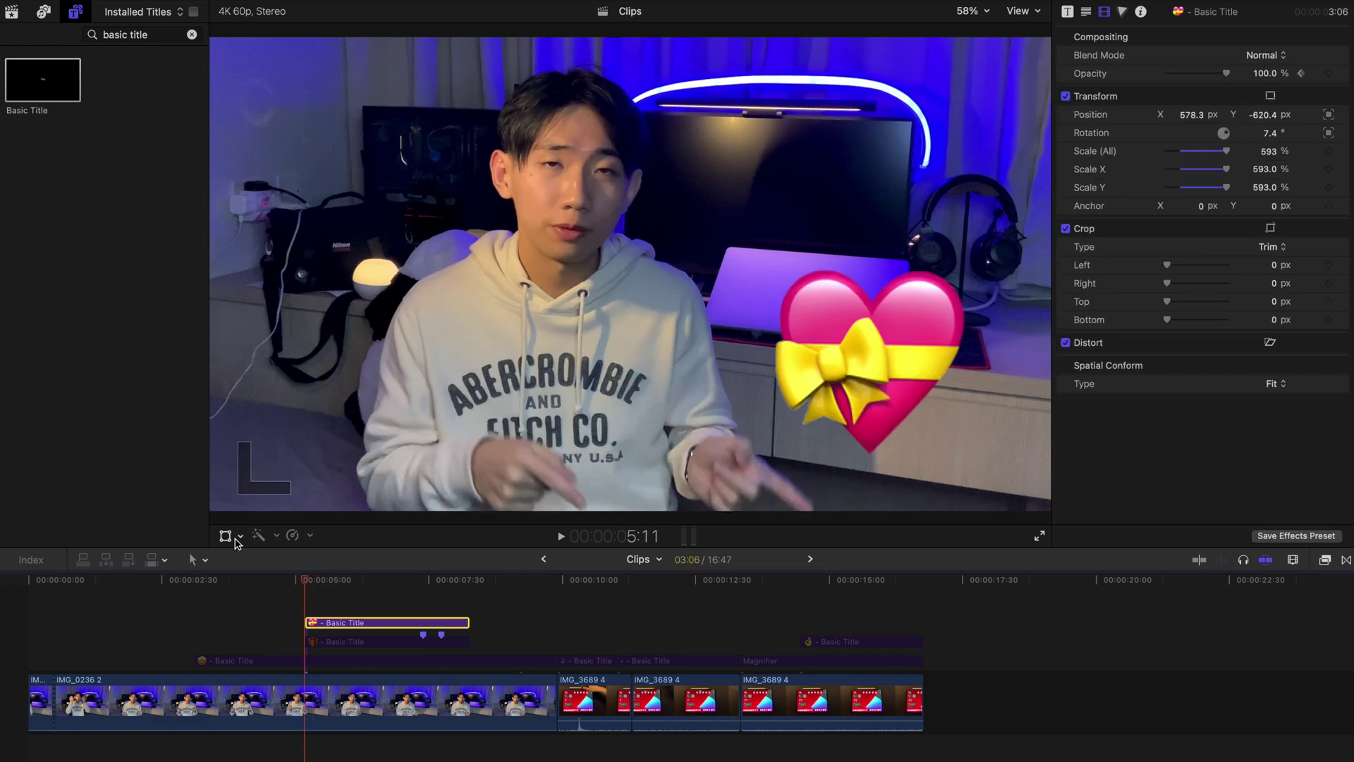
# Move the heart title's tracker from the face onto the hand at 5:11, analyze its motion, and close the transform controls.
pyautogui.click(240, 536)
pyautogui.click(279, 553)
pyautogui.click(666, 38)
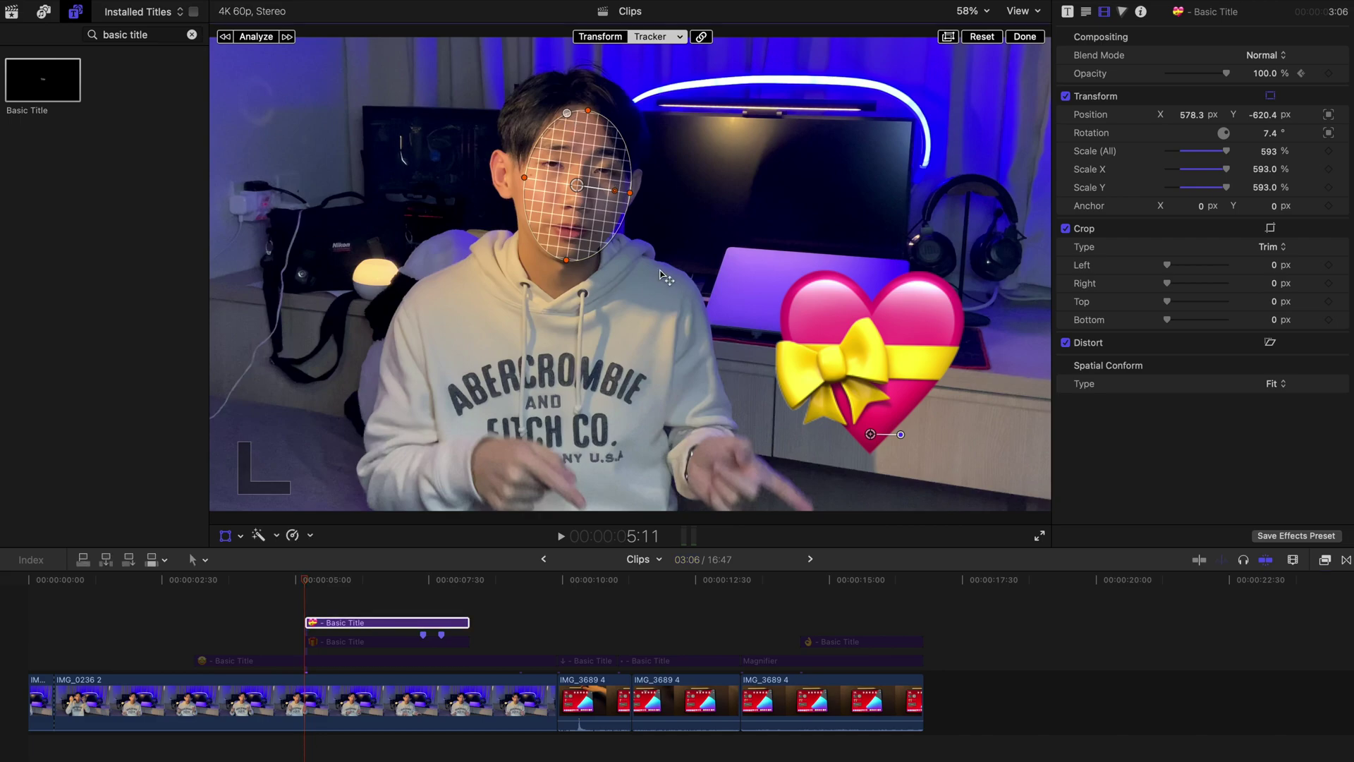
pyautogui.moveTo(673, 305); pyautogui.dragTo(733, 462)
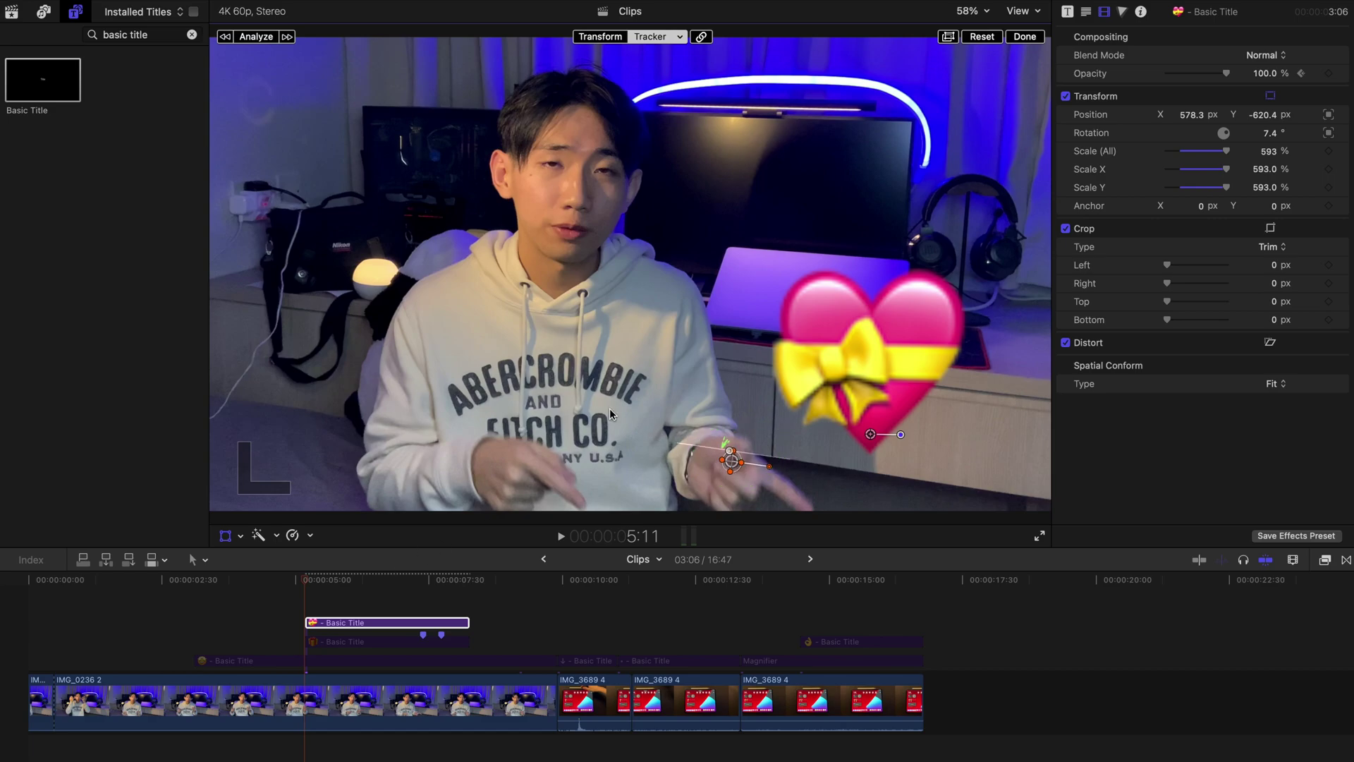
pyautogui.click(245, 38)
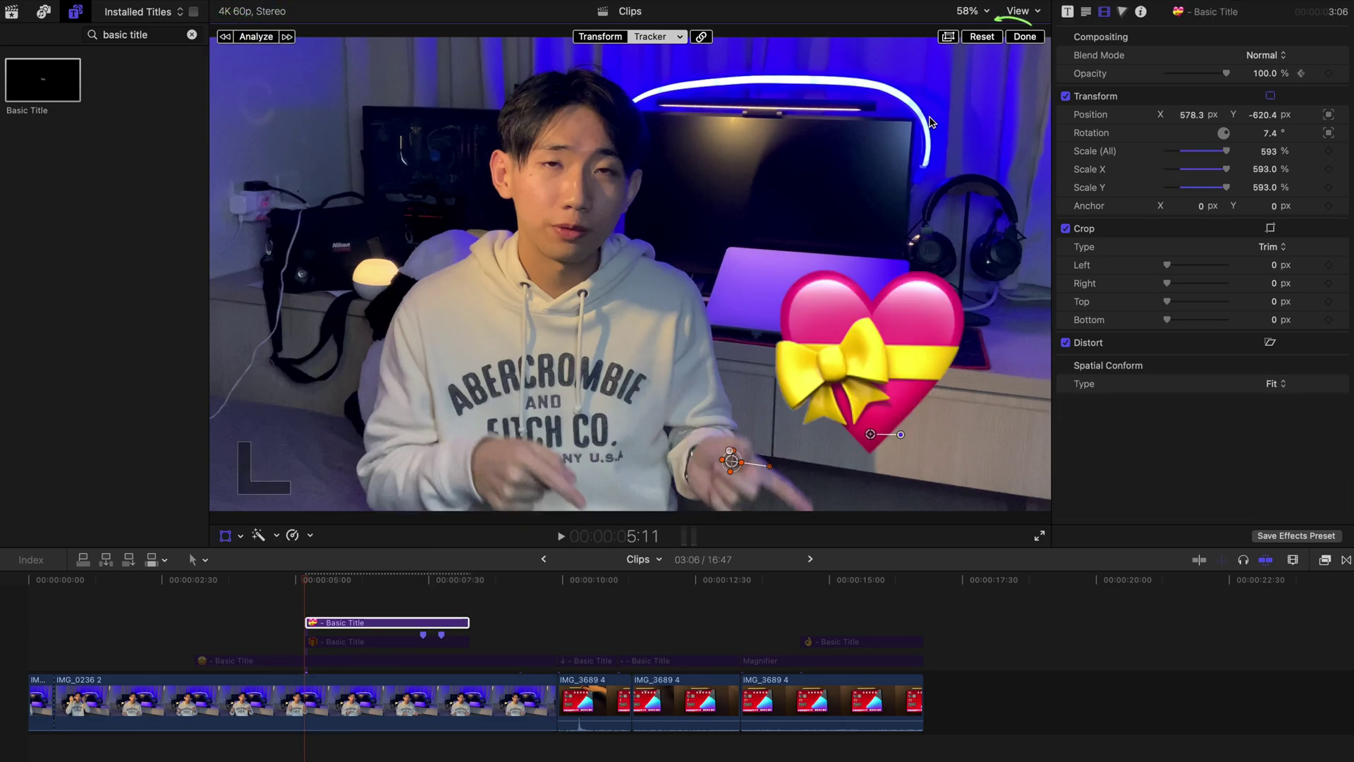
pyautogui.click(1025, 37)
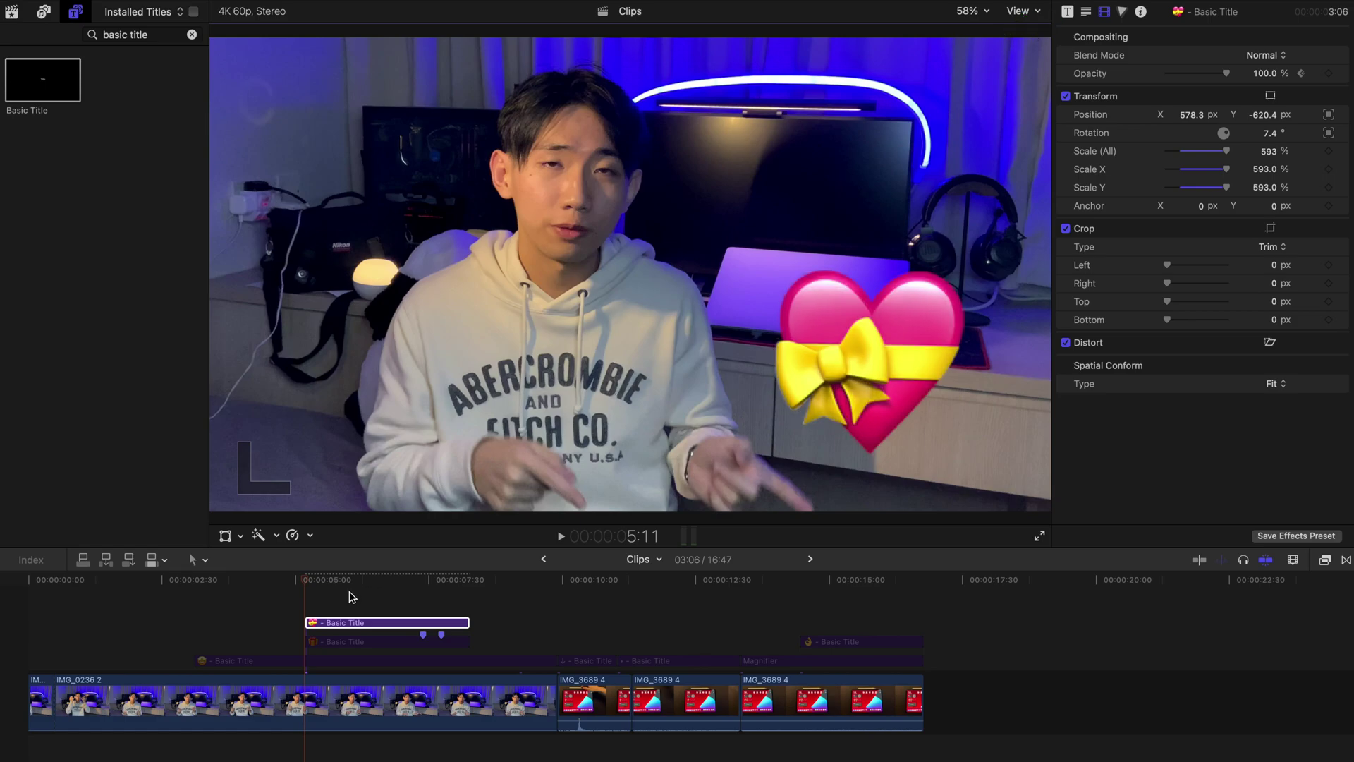
# Play the heart's hand tracking and trim the end of its title to 7:59.
pyautogui.press('space')
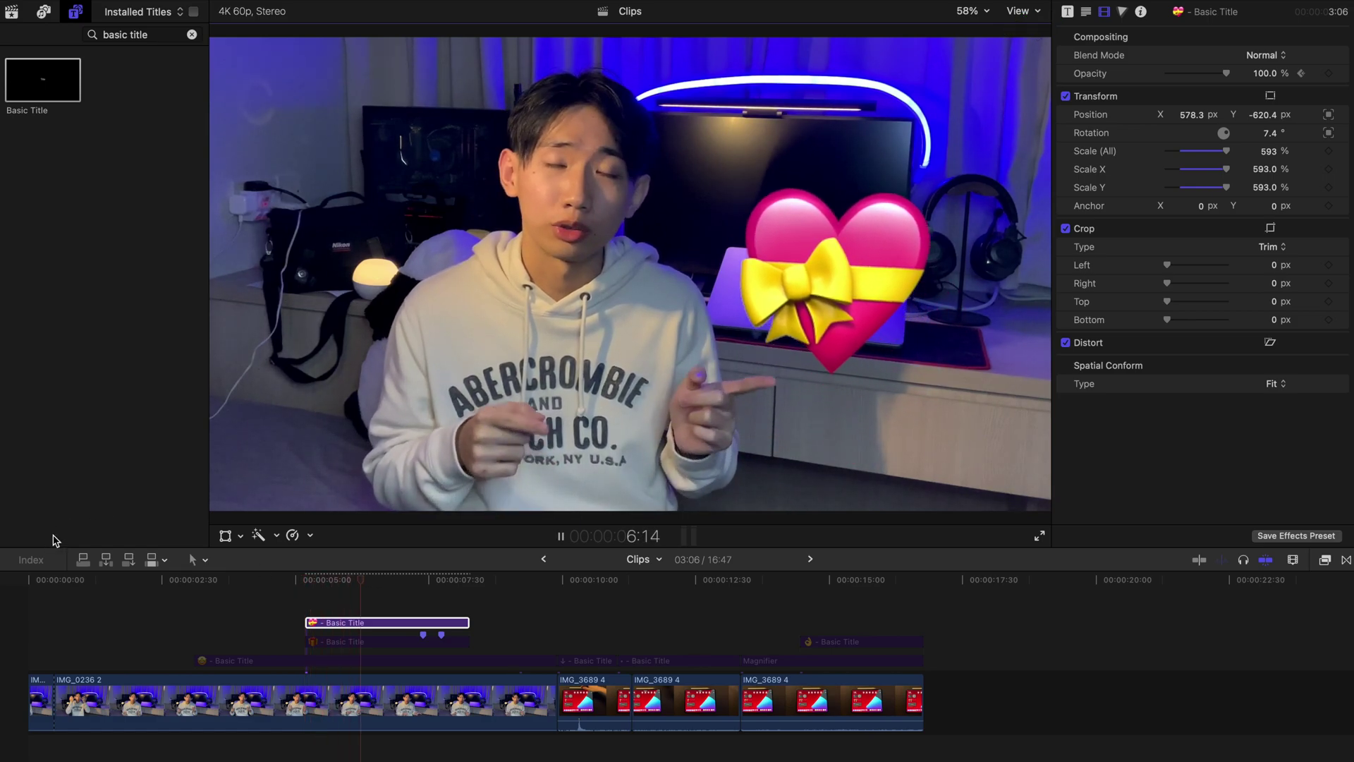
pyautogui.press('space')
pyautogui.moveTo(452, 580); pyautogui.dragTo(453, 623)
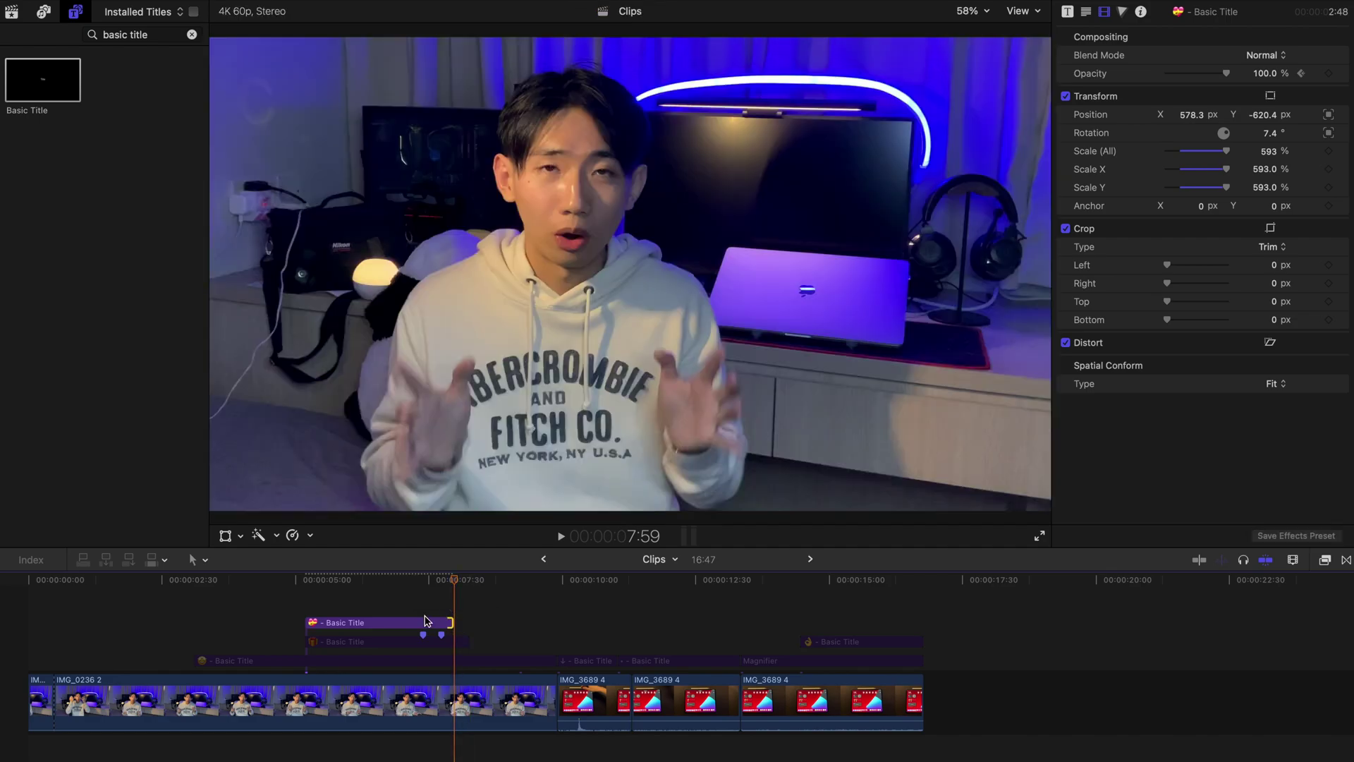
# Play the trimmed heart title from its start to check the tracking and where it ends.
pyautogui.click(302, 581)
pyautogui.press('space')
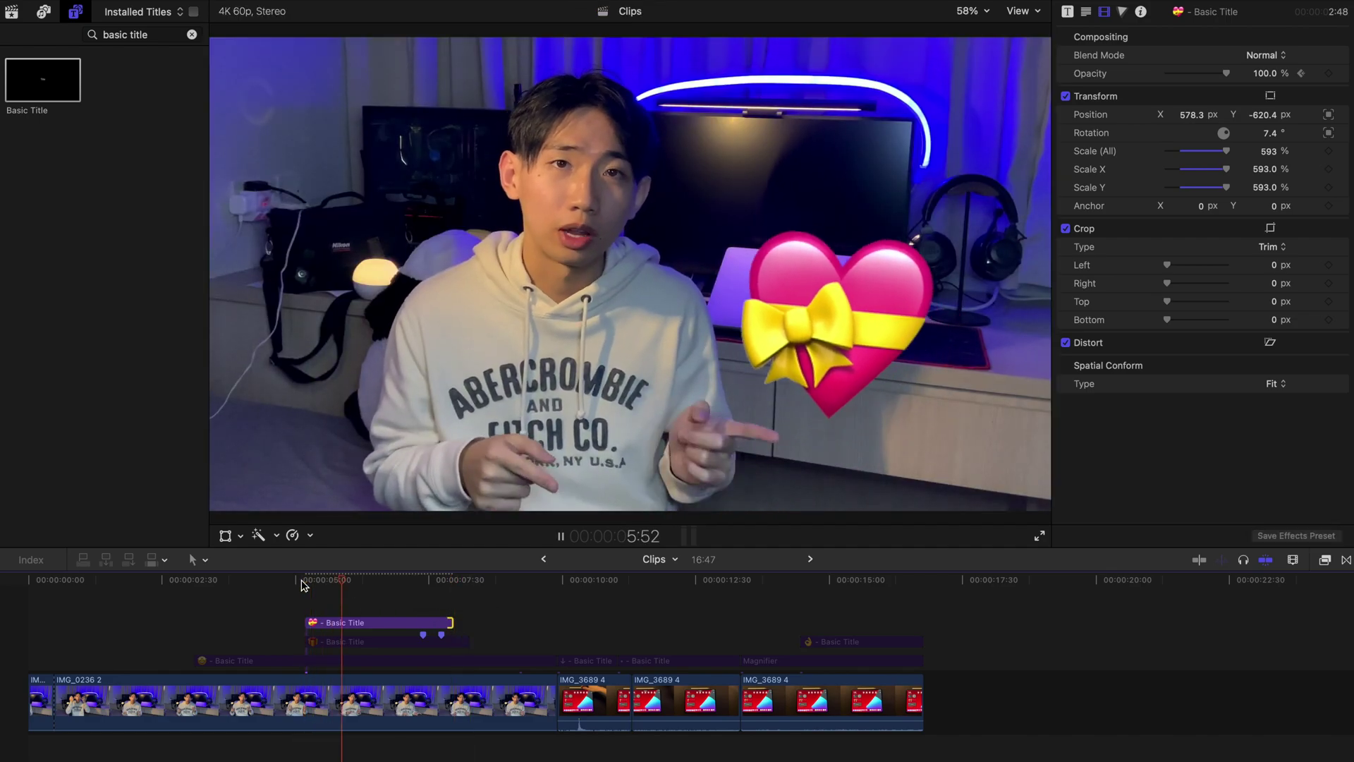
pyautogui.press('space')
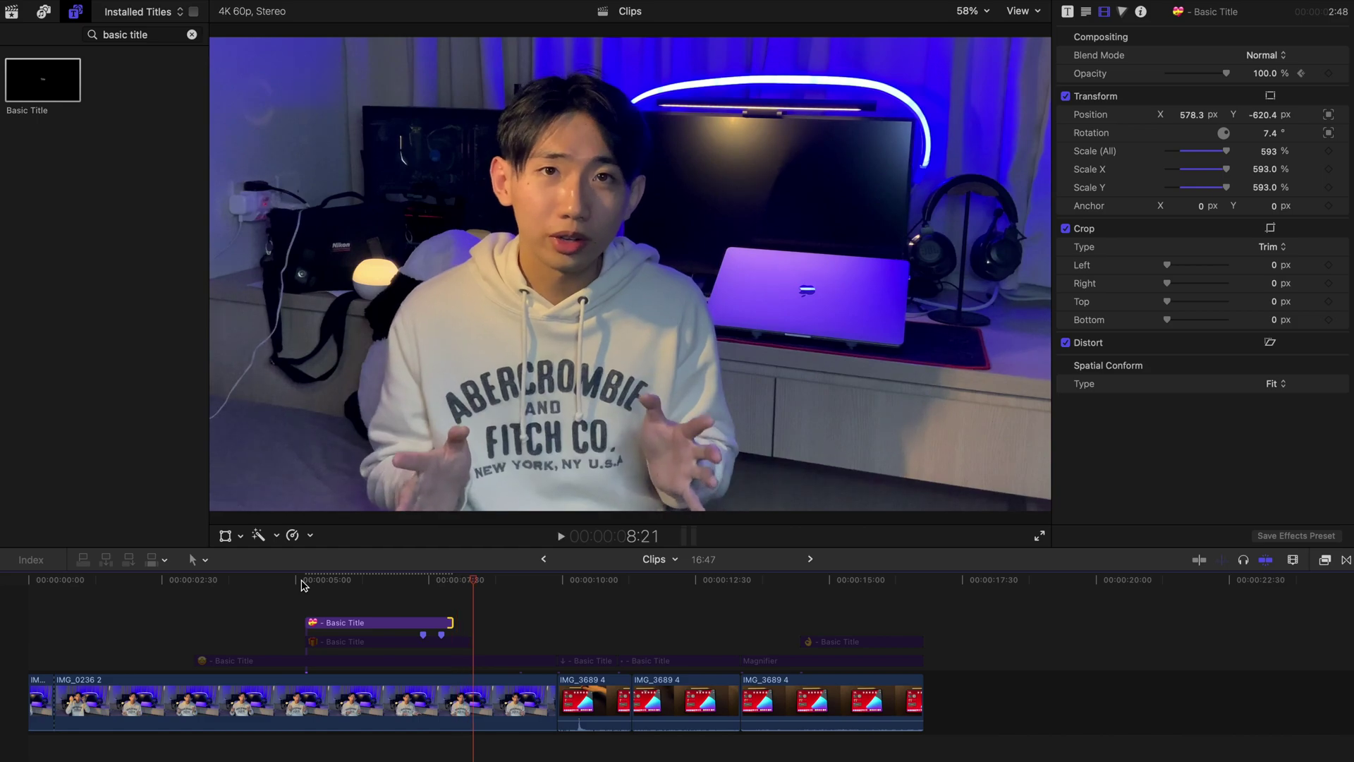
# Detach the heart title from its hand tracker and close the transform controls.
pyautogui.click(356, 579)
pyautogui.click(359, 623)
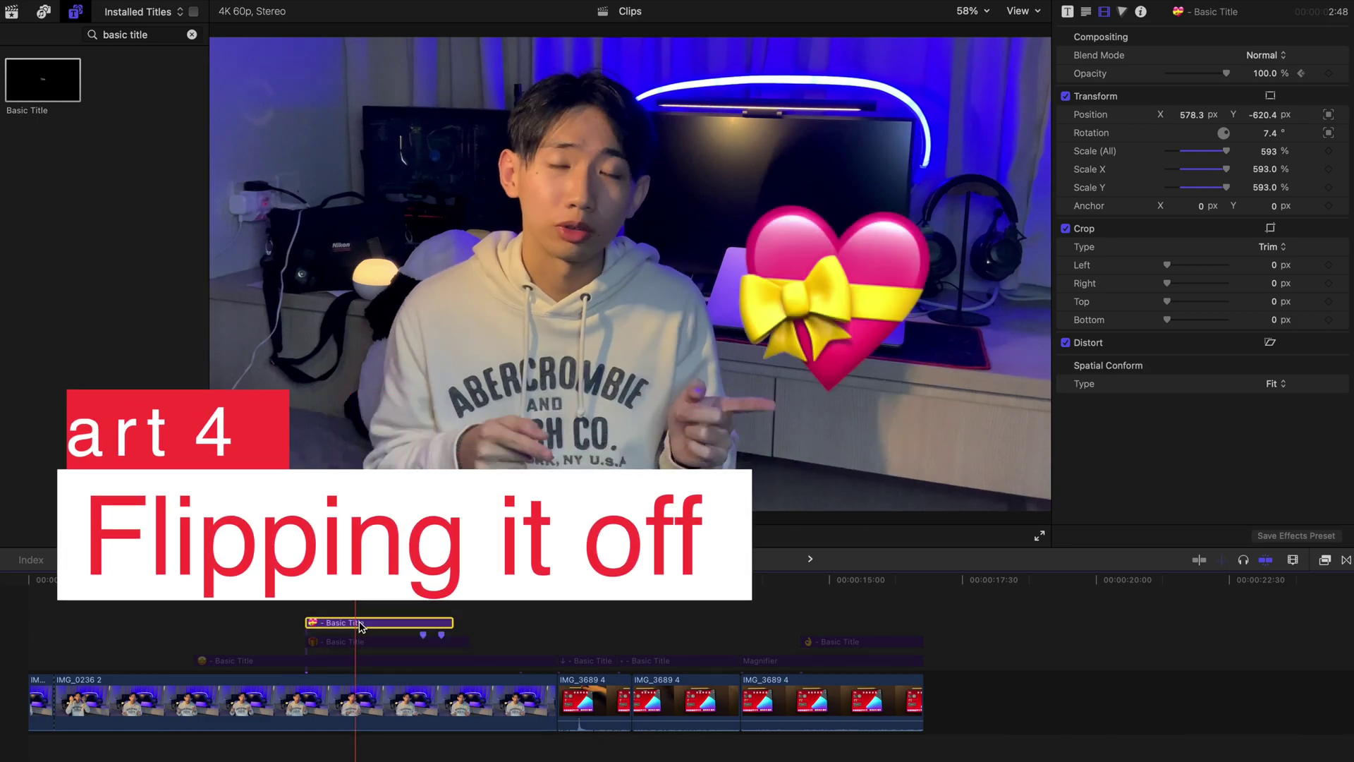
pyautogui.click(241, 536)
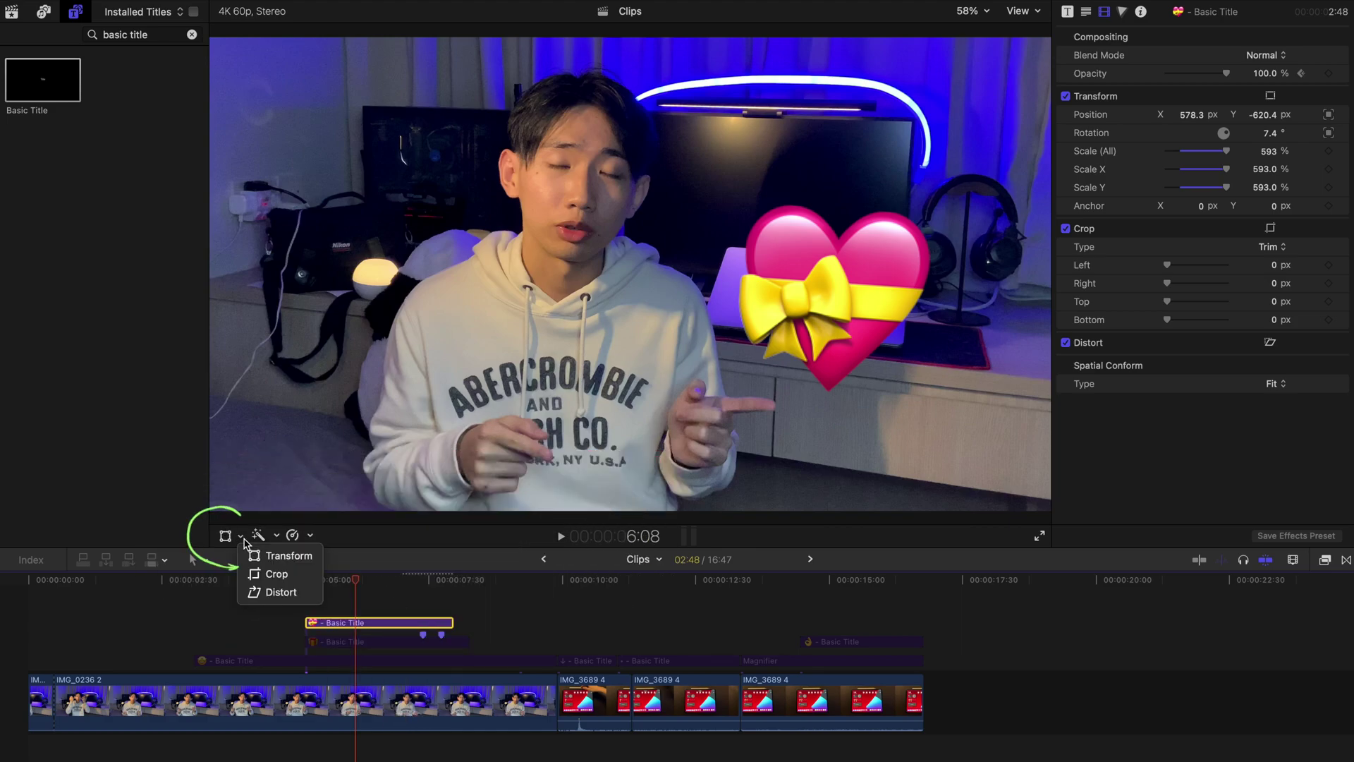
pyautogui.click(283, 555)
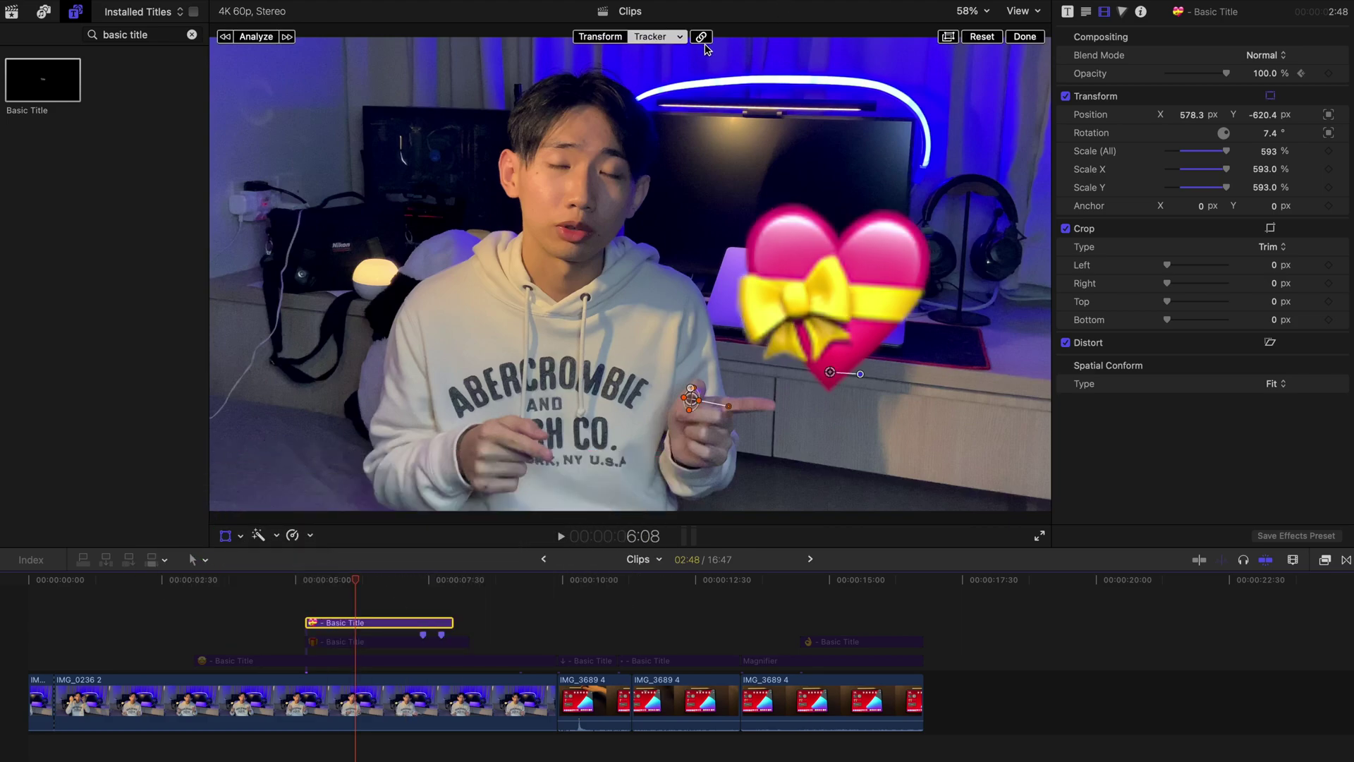
pyautogui.click(680, 37)
pyautogui.click(691, 109)
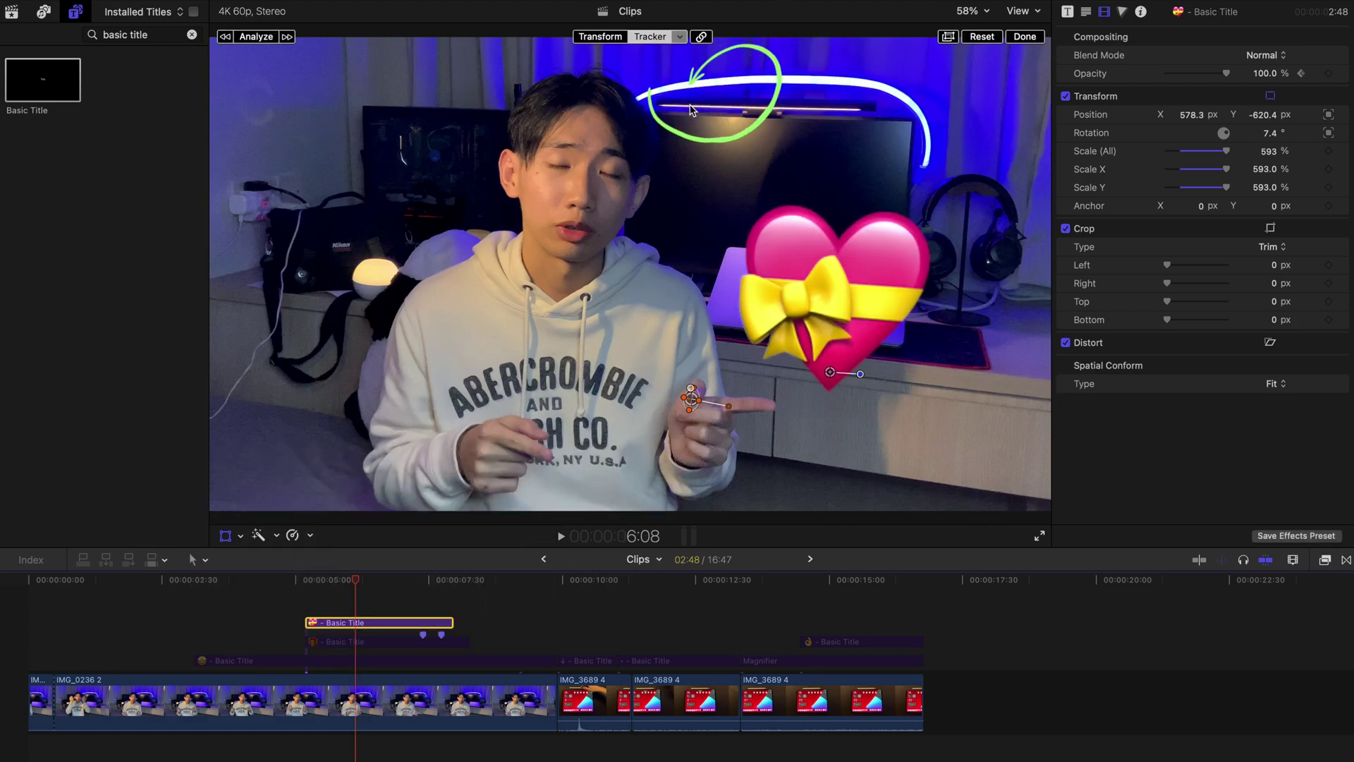
pyautogui.click(1033, 35)
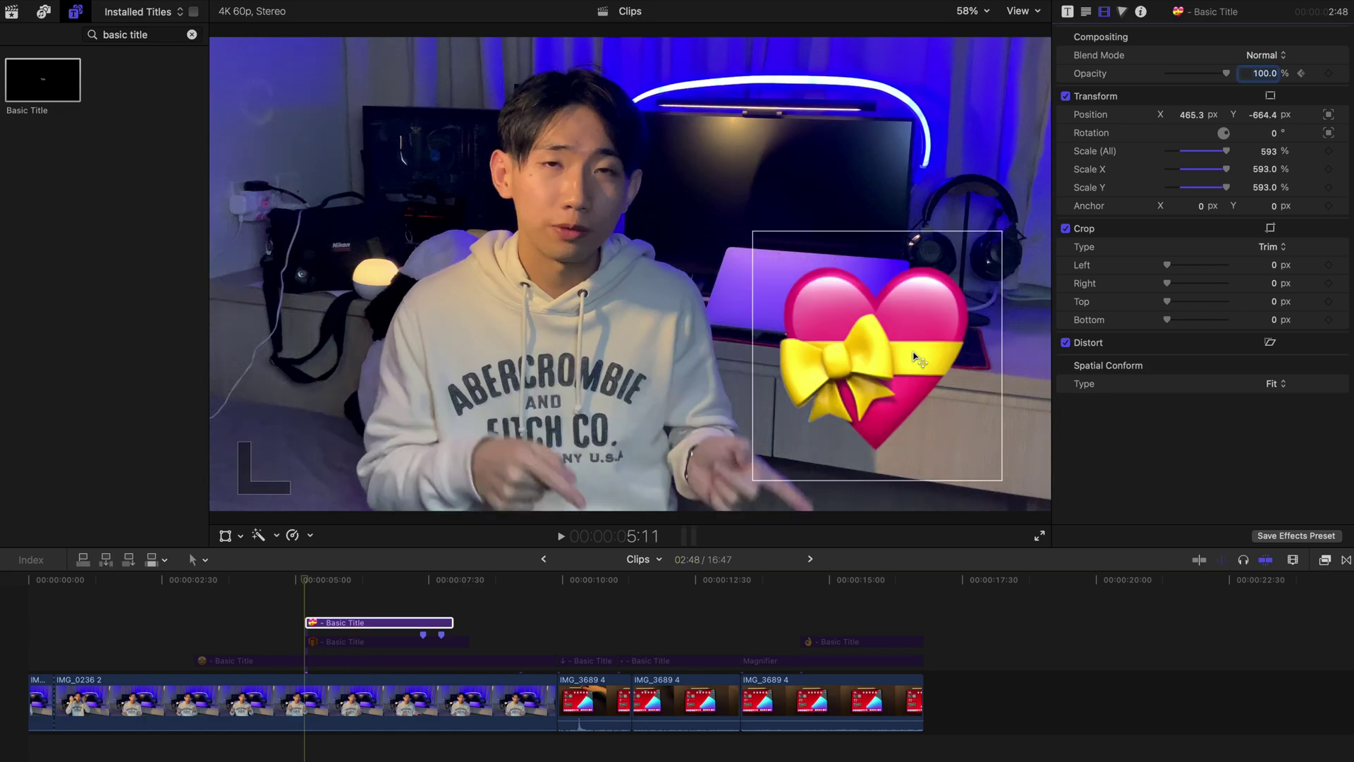
# Keyframe the heart title's position at X 465.3, Y -664.4 px and rotation at 0° at 5:11, and keyframe the rotation again at 7:24.
pyautogui.click(1329, 114)
pyautogui.click(1329, 133)
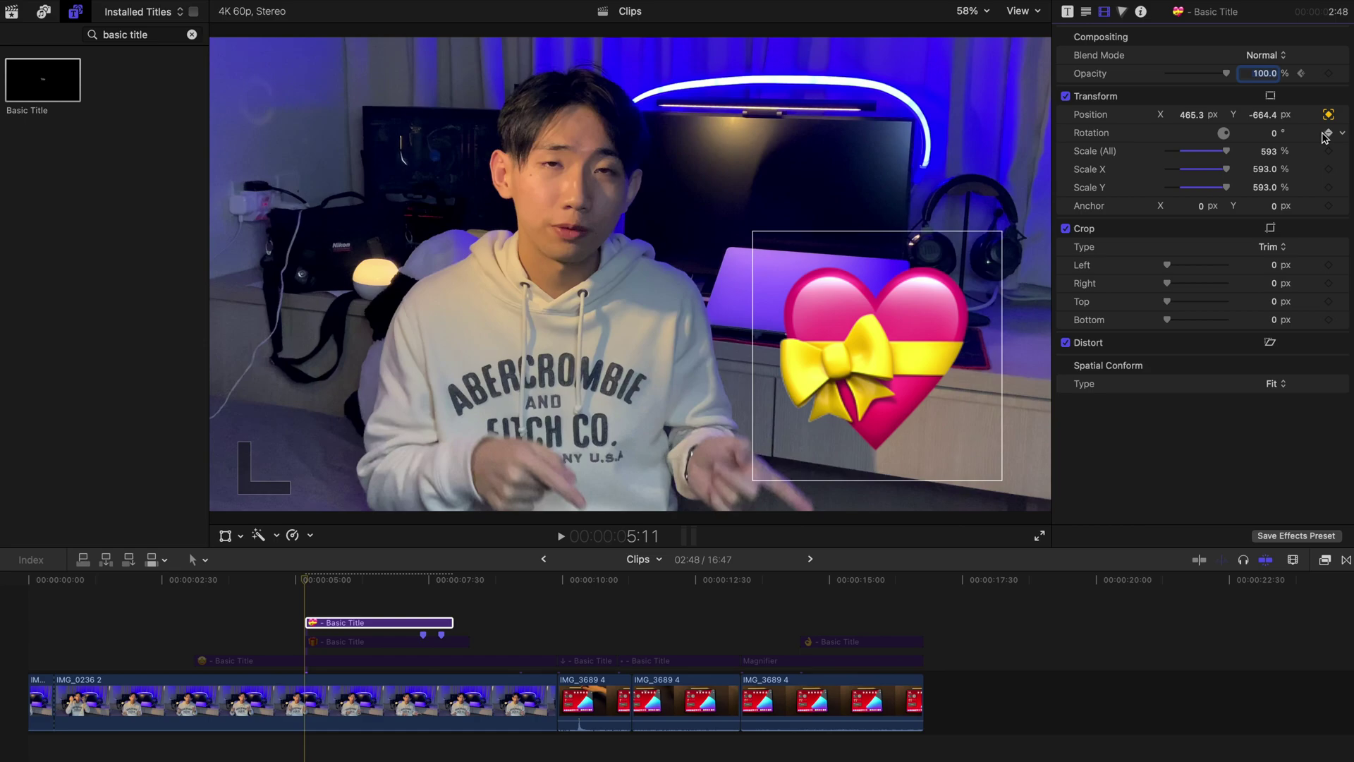
pyautogui.click(422, 581)
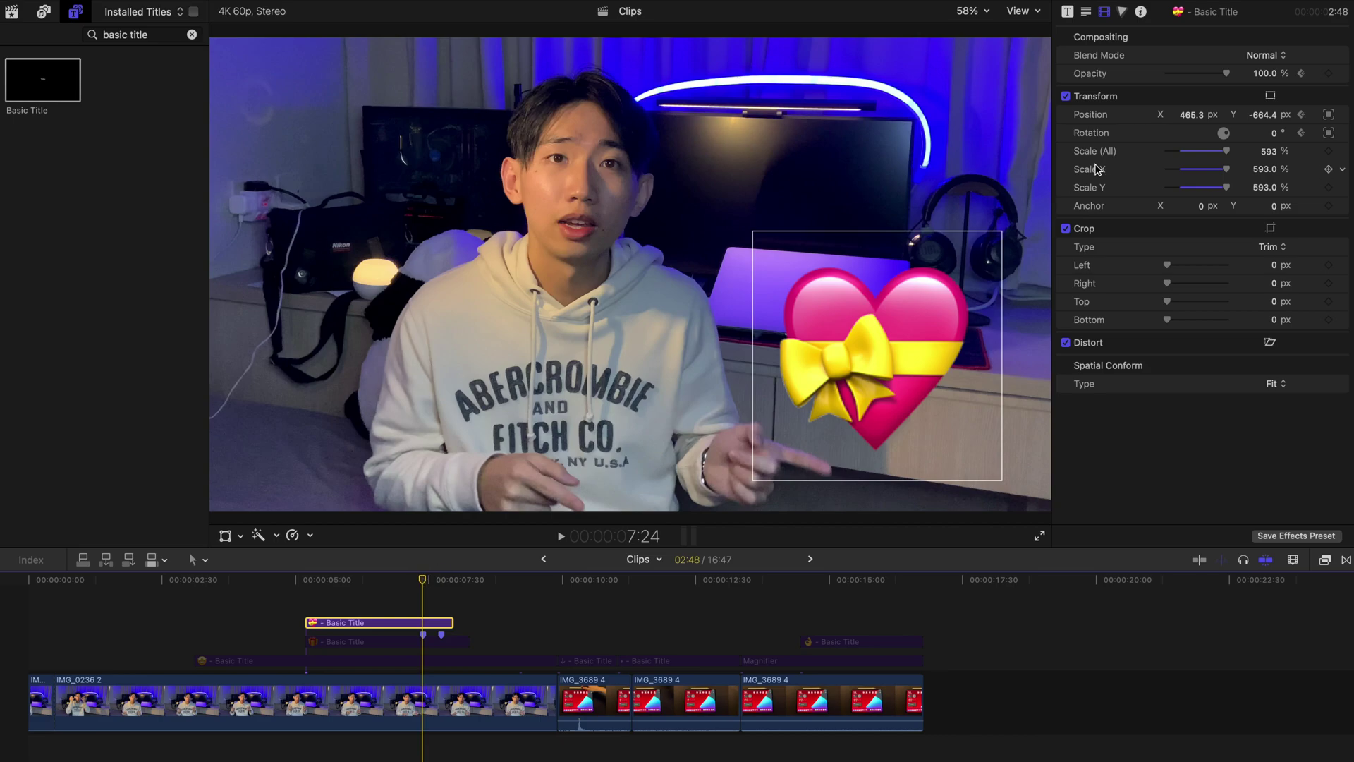
pyautogui.click(1329, 134)
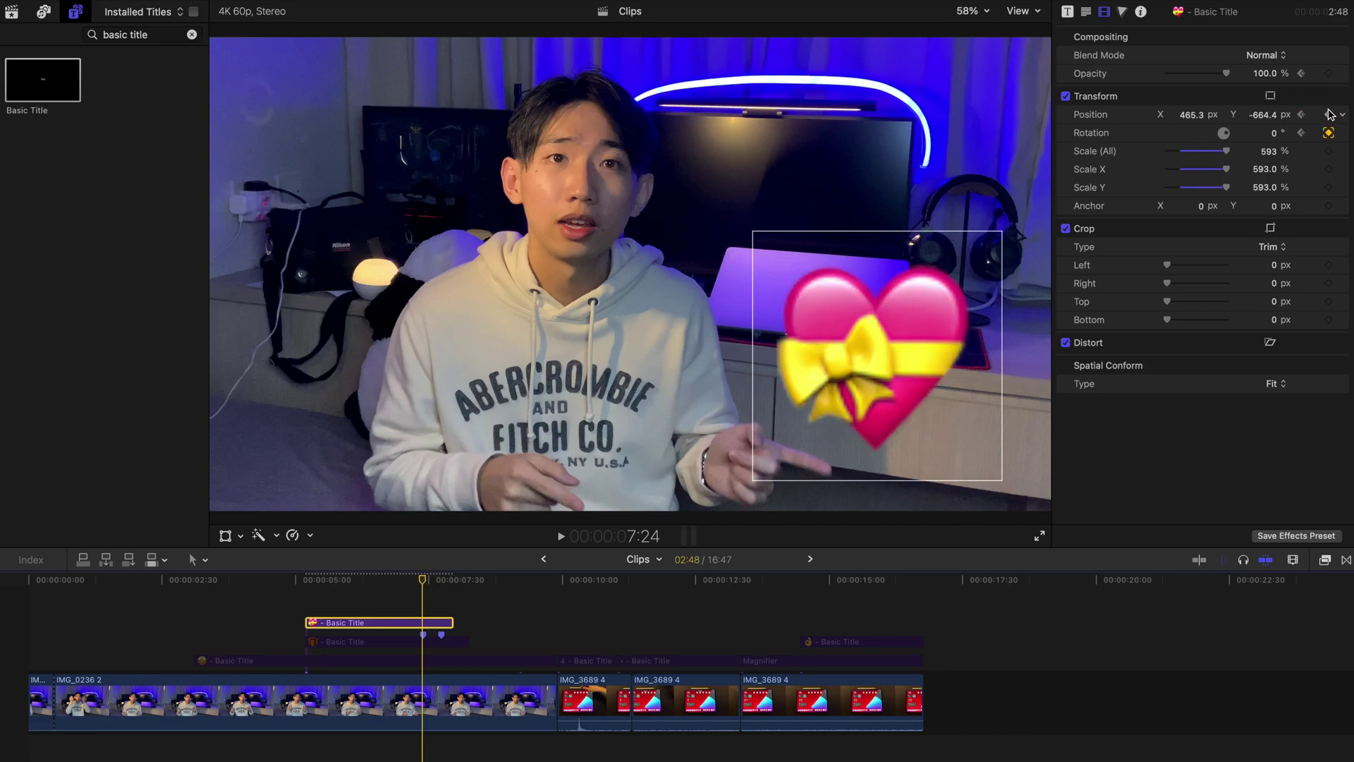
# At 7:44, keyframe the heart off-screen at X 1594.3, Y 391.6 px with rotation -45°, and play the animation from 5:11.
pyautogui.click(441, 580)
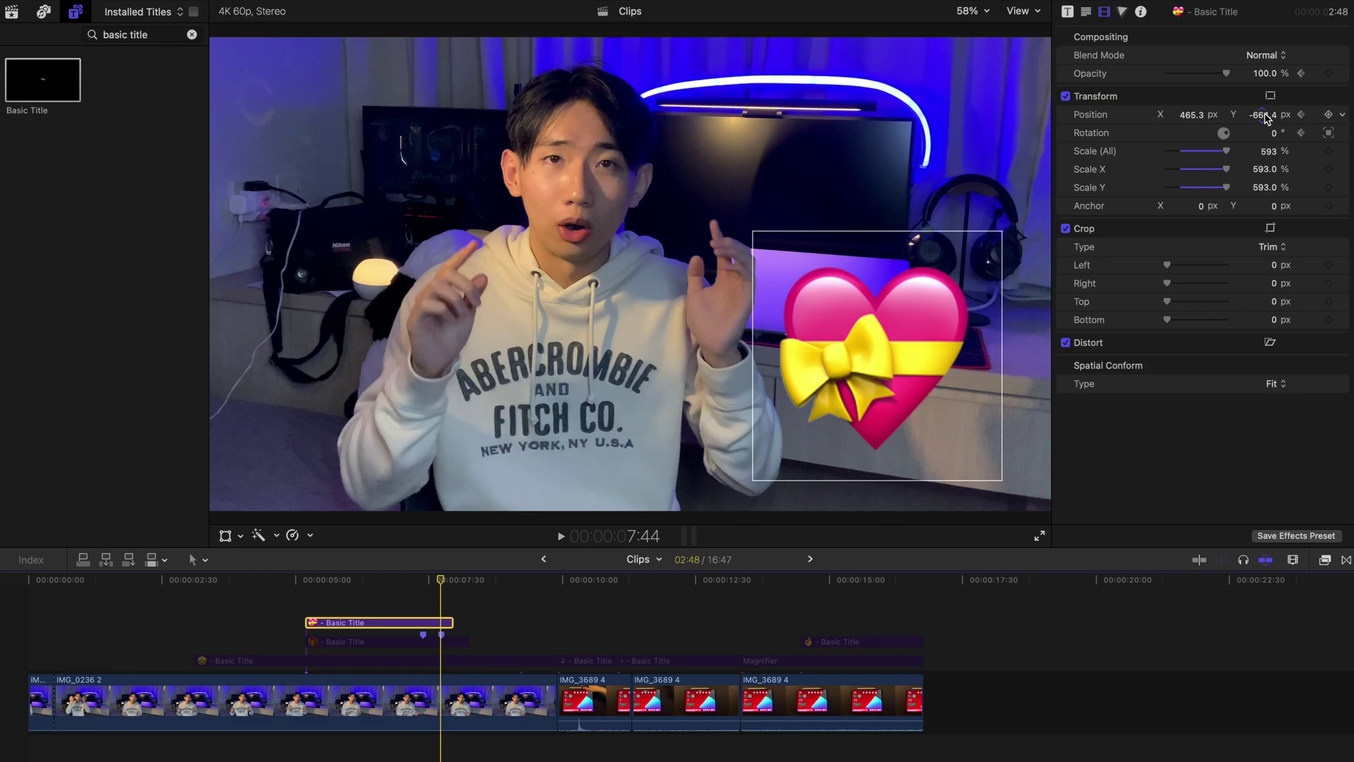
pyautogui.moveTo(1262, 115); pyautogui.dragTo(1190, 117)
pyautogui.click(305, 581)
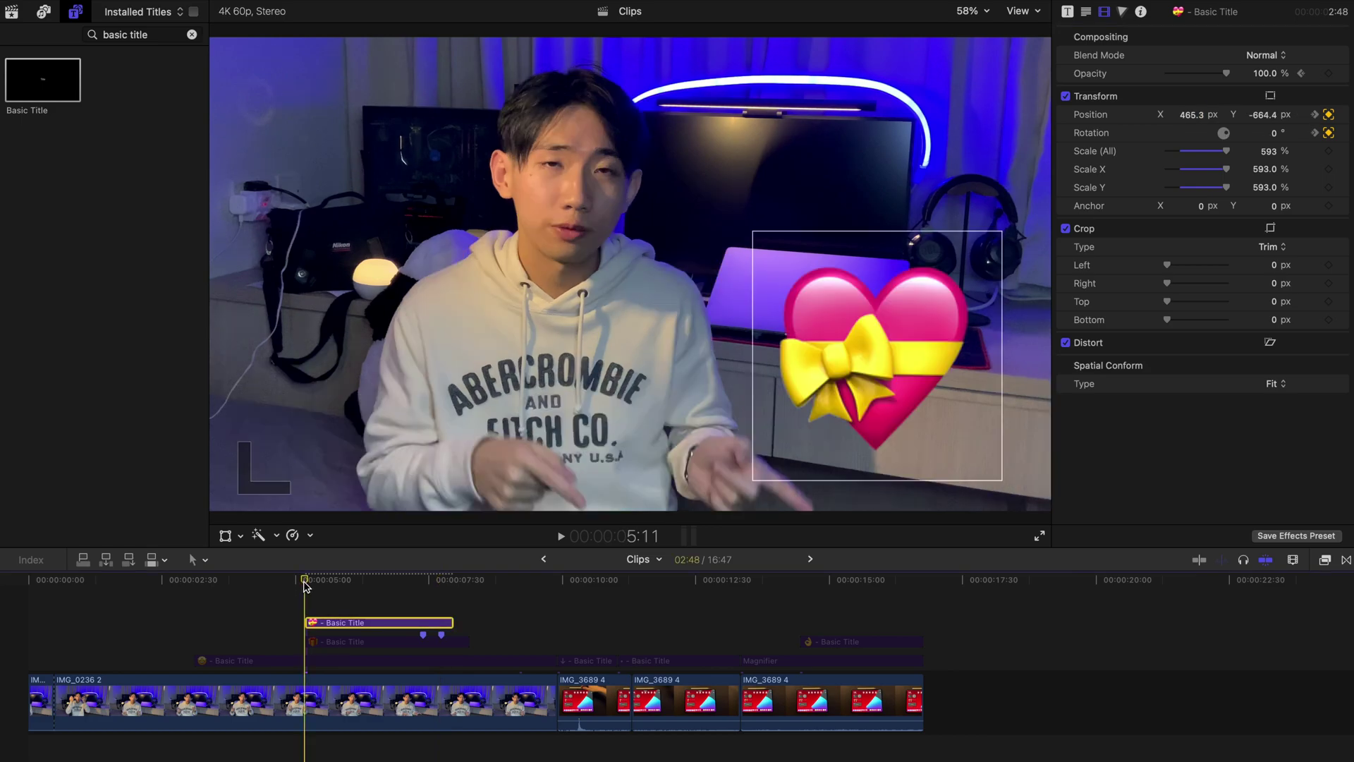
pyautogui.press('space')
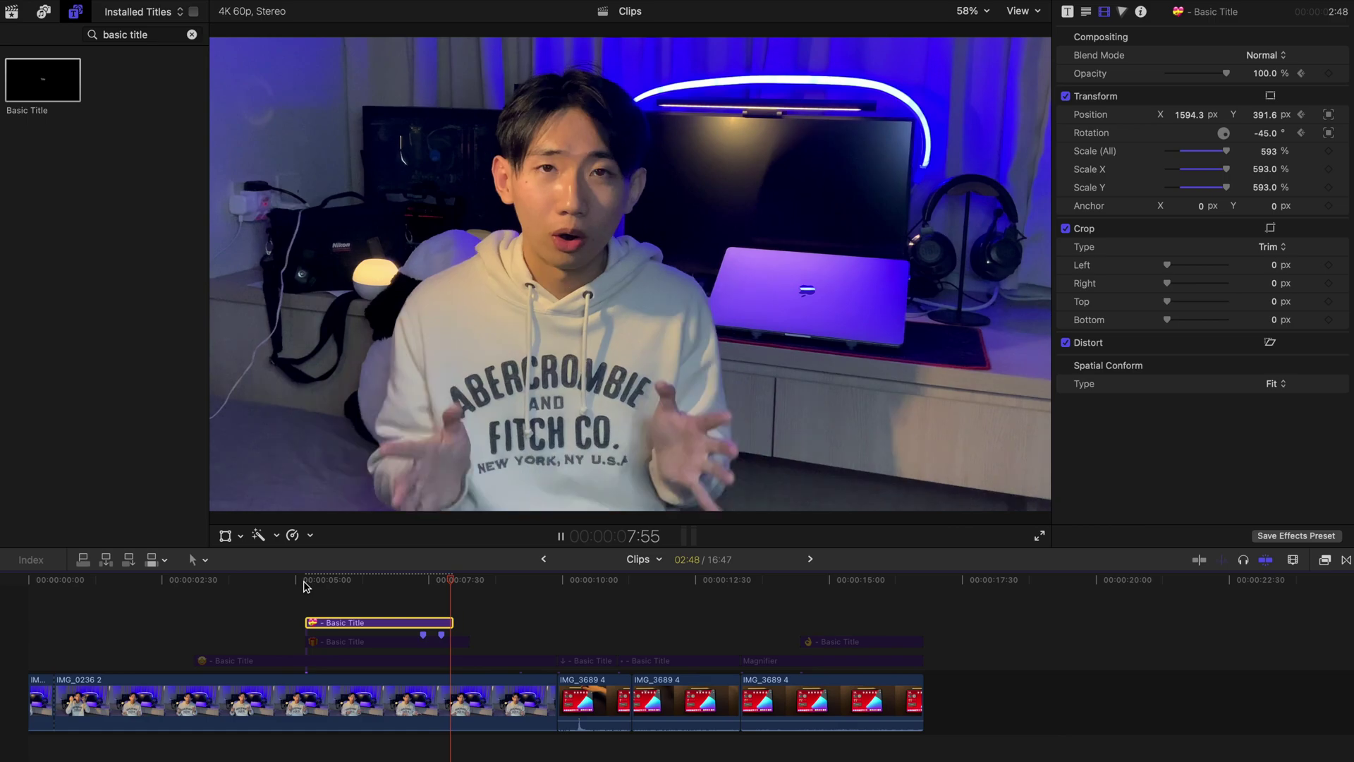
pyautogui.click(310, 584)
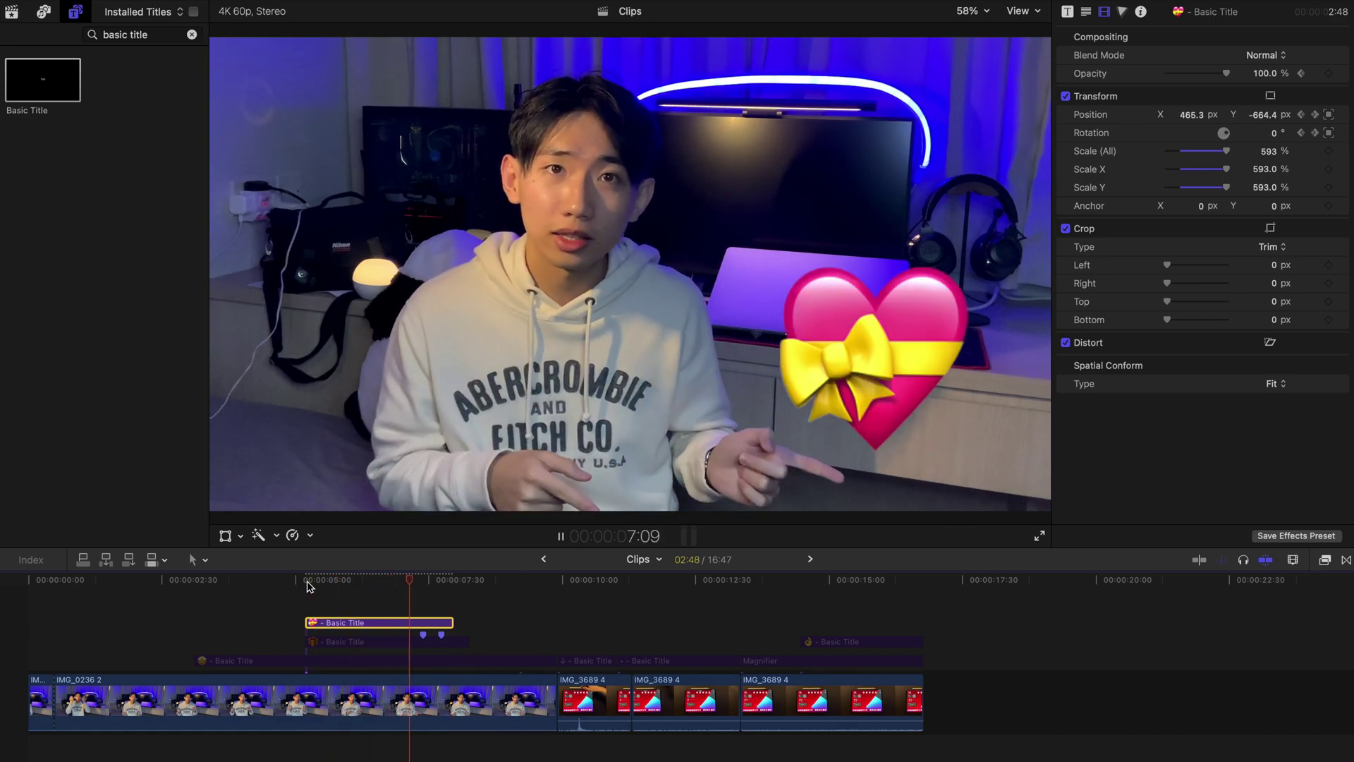
pyautogui.click(308, 586)
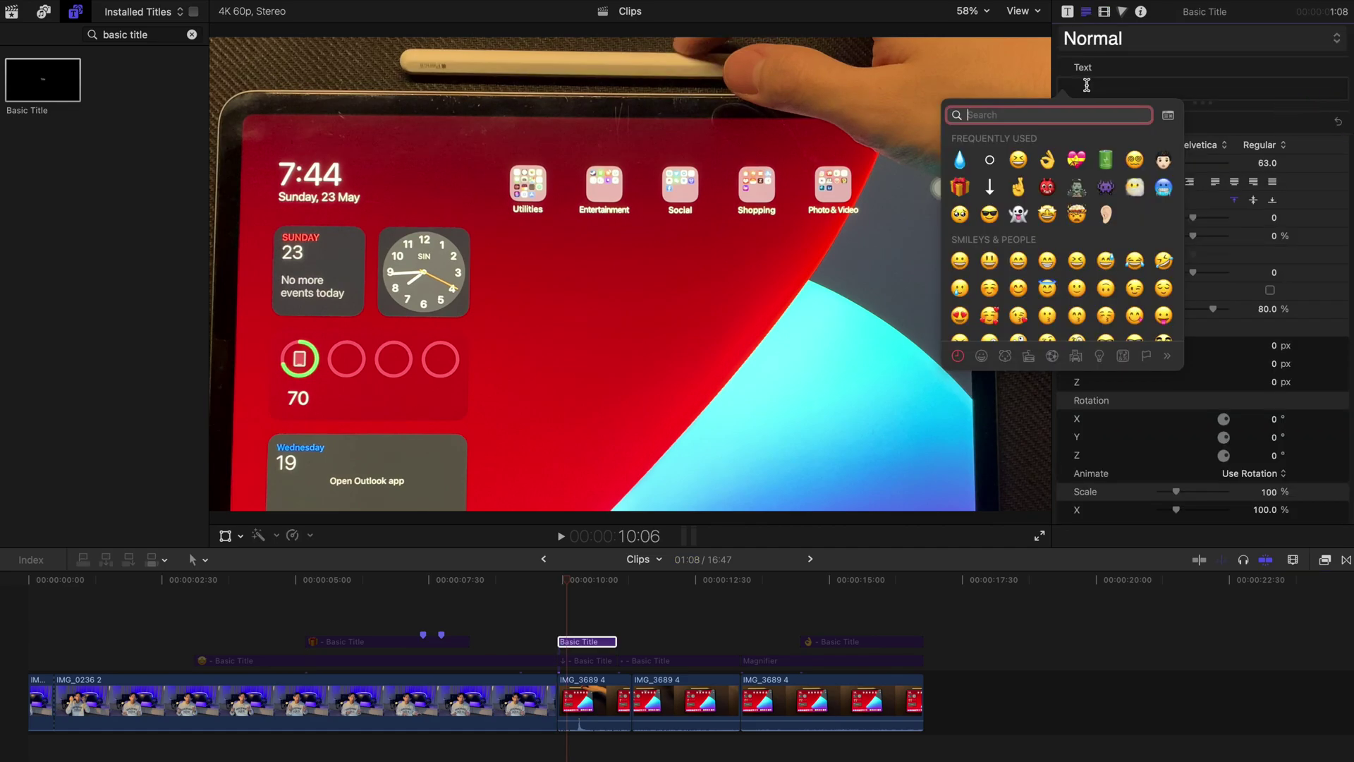
# Make the new title at 9:55 a down-arrow emoji at 234% scale, and add markers at 10:11, 10:19 and 10:30.
pyautogui.click(991, 187)
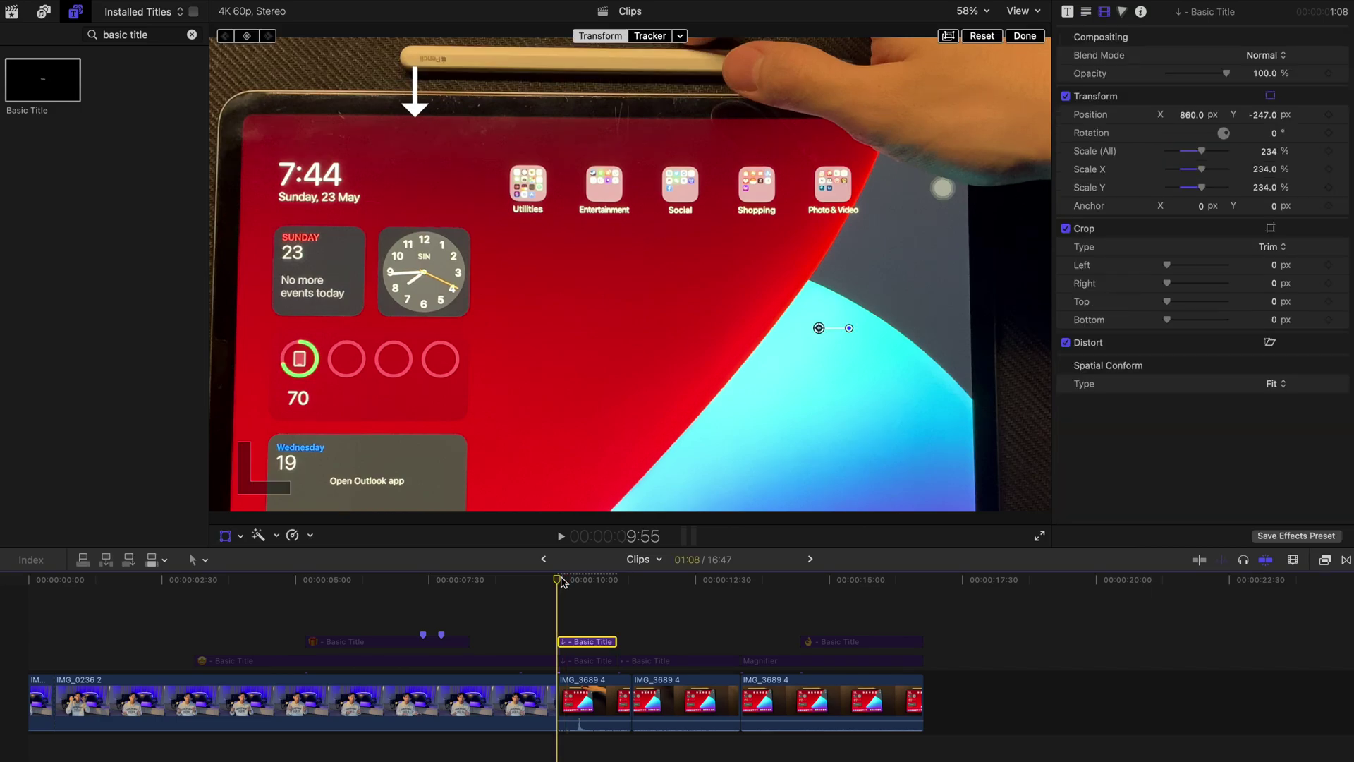
pyautogui.moveTo(565, 581); pyautogui.dragTo(580, 581)
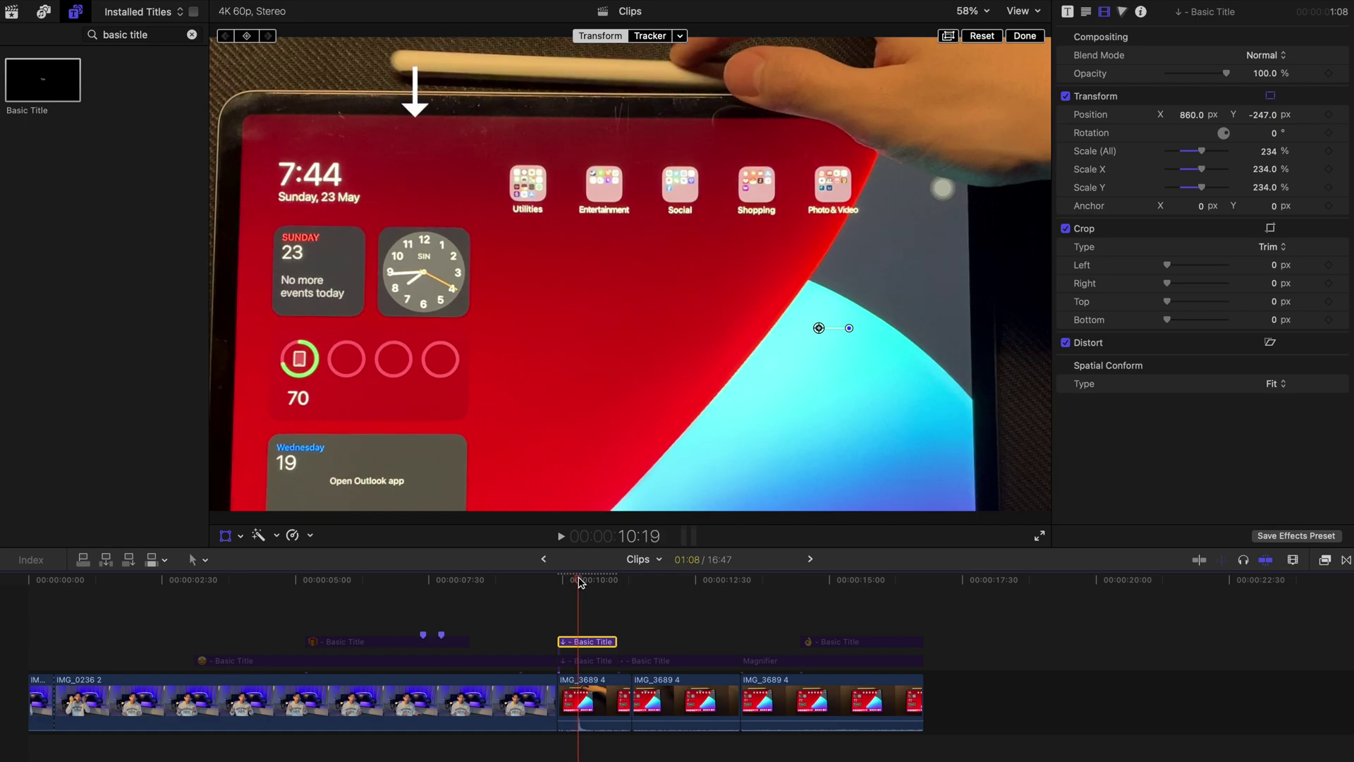
pyautogui.press('super+equal')
pyautogui.moveTo(580, 582)
pyautogui.mouseDown()
pyautogui.moveTo(472, 547)
pyautogui.moveTo(505, 555)
pyautogui.moveTo(492, 559)
pyautogui.mouseUp()
pyautogui.press('m')
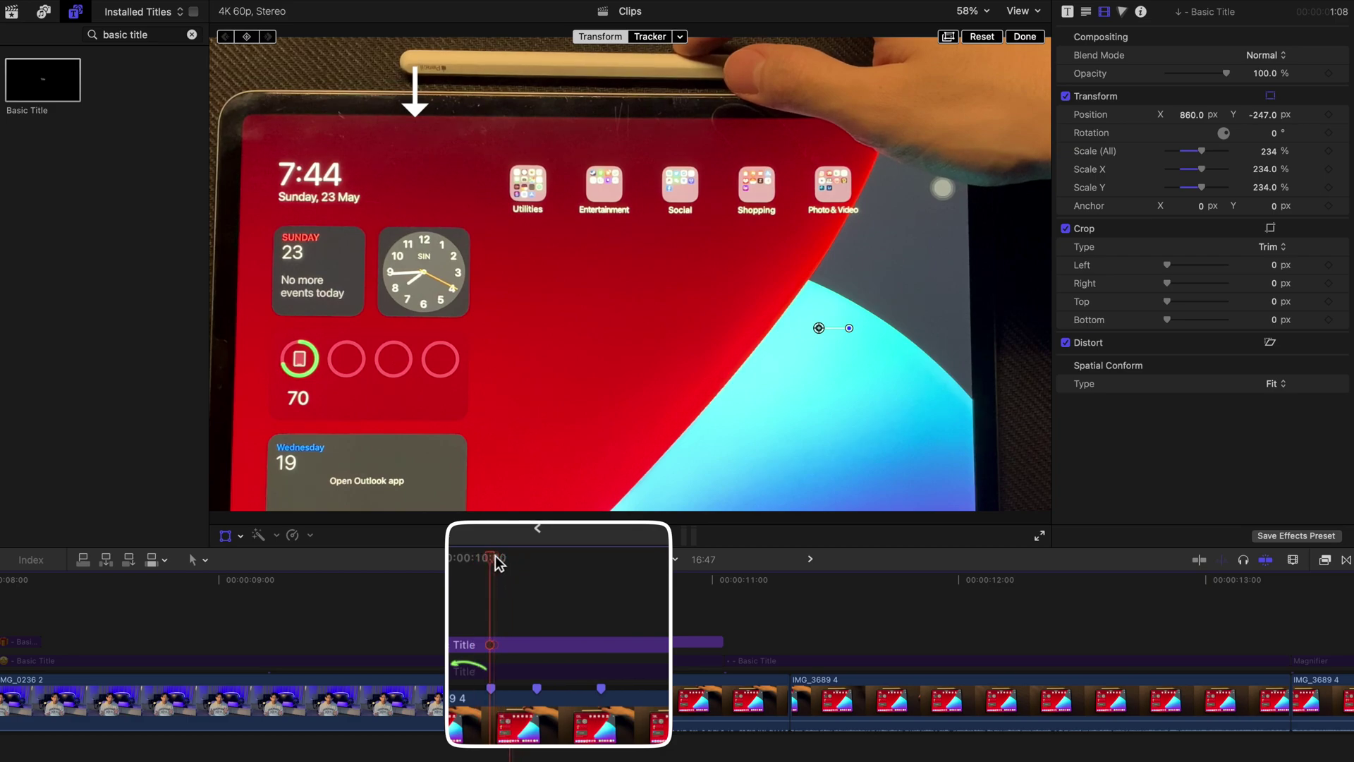
# Keyframe the arrow title's bottom crop at 1591 px at the 10:11 marker, hiding the whole arrow.
pyautogui.click(511, 642)
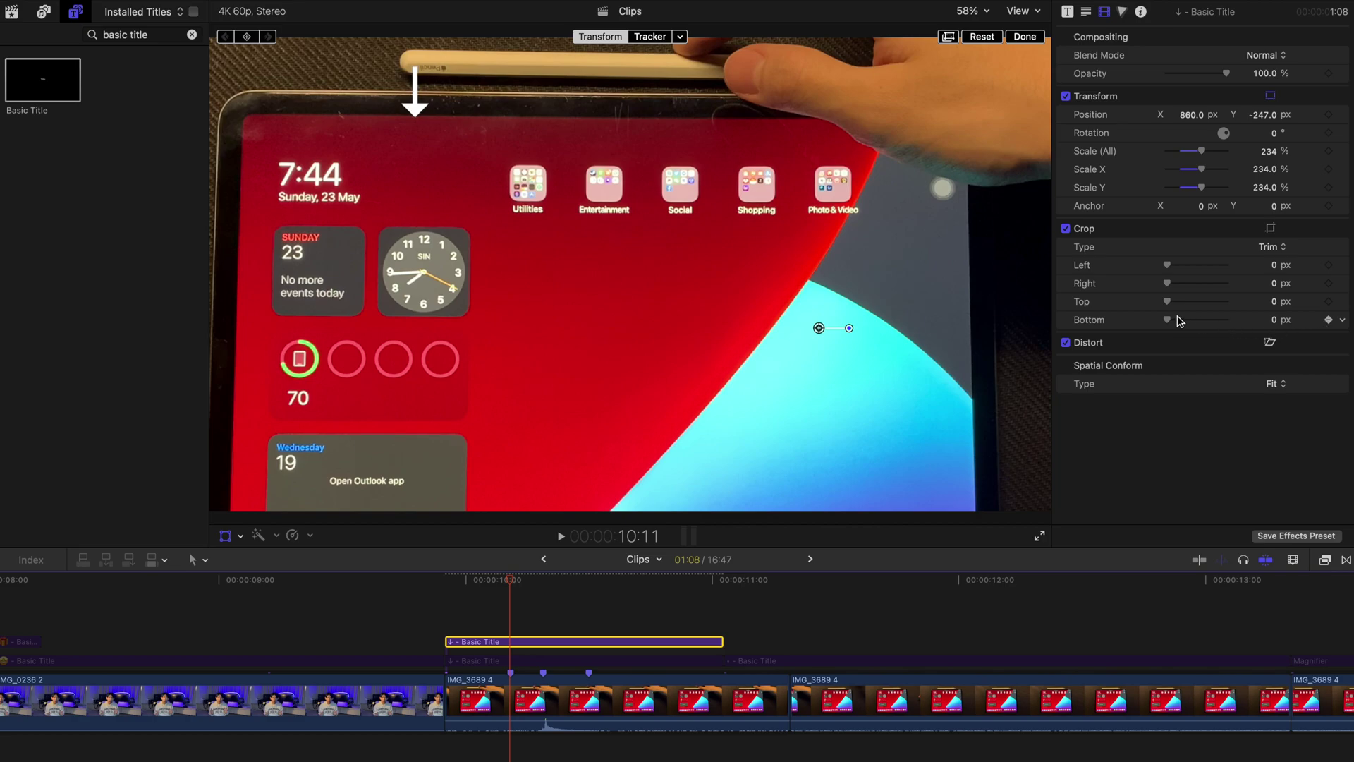
pyautogui.moveTo(1170, 319); pyautogui.dragTo(1251, 321)
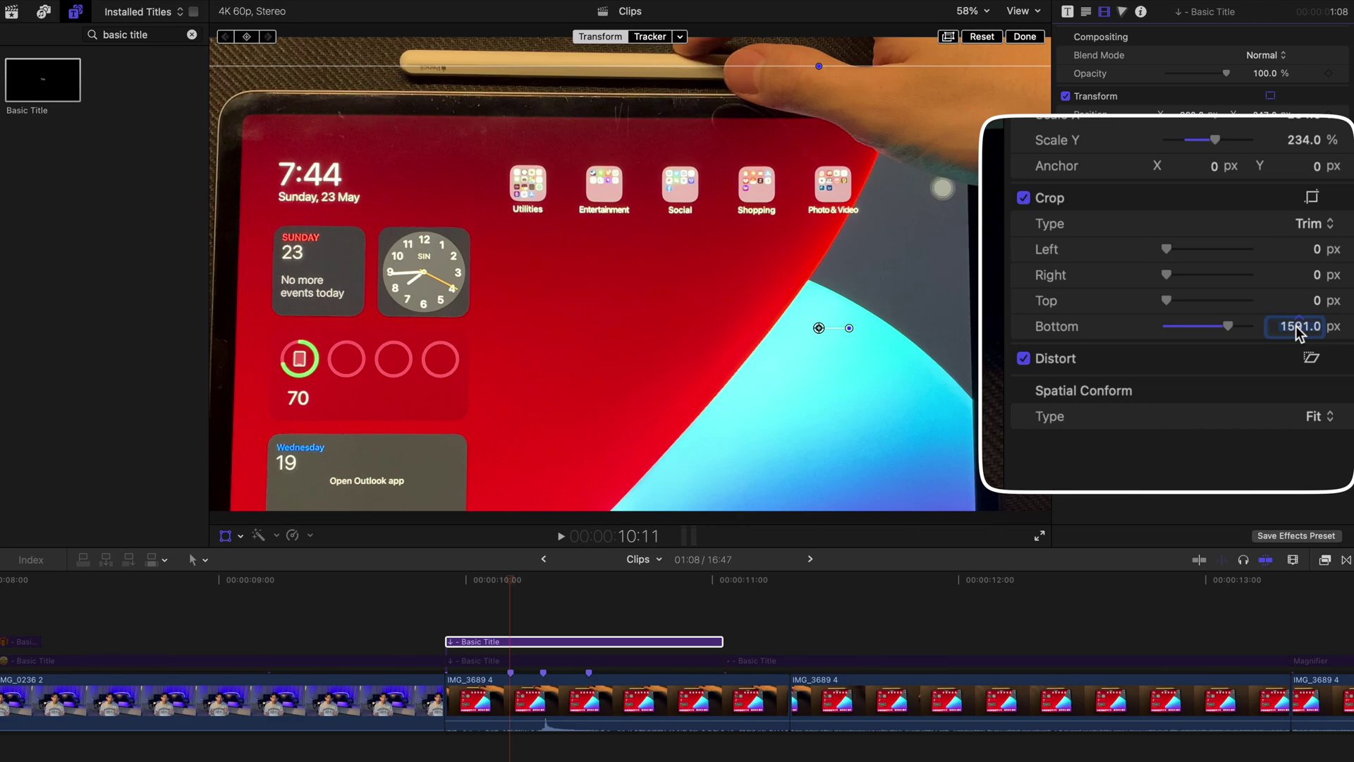
pyautogui.moveTo(1261, 321); pyautogui.dragTo(1267, 326)
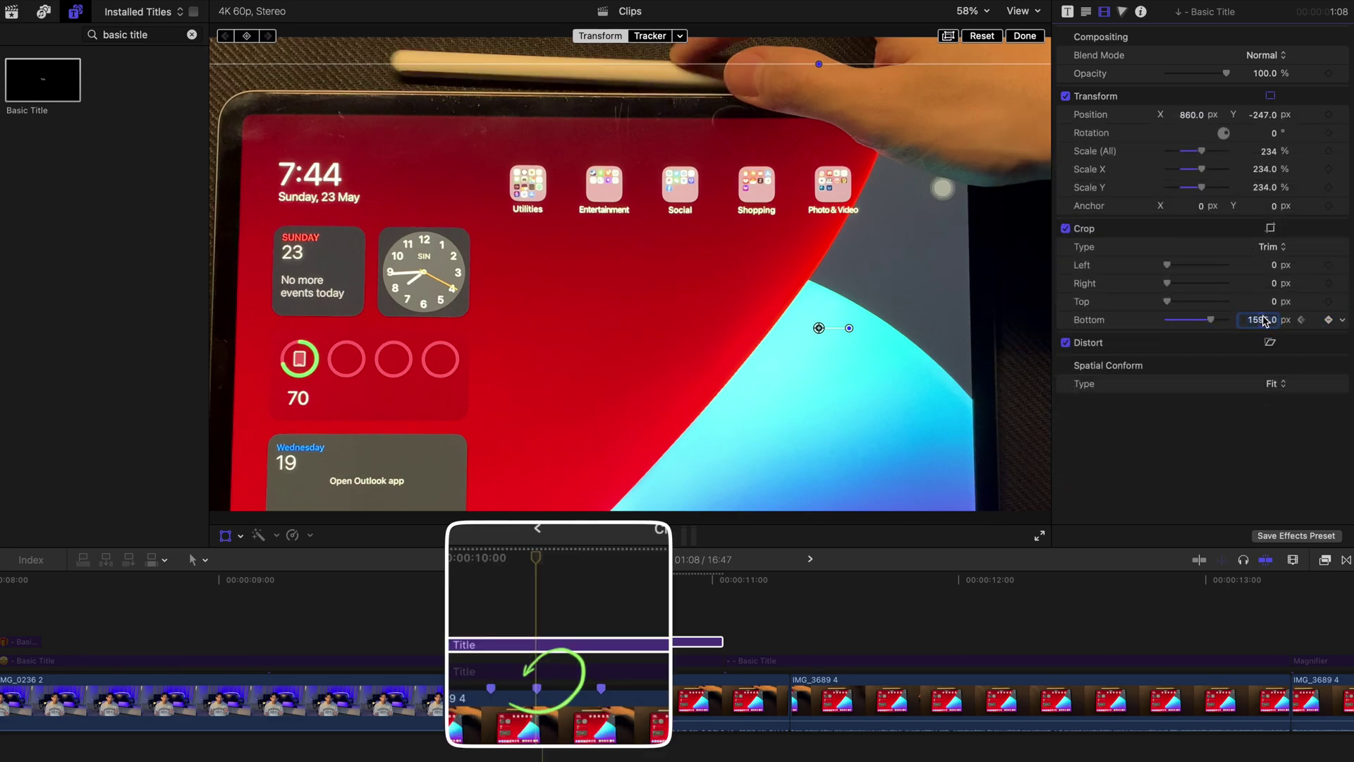
# Keyframe the arrow title's bottom crop at the 10:19 marker, trying 1550 px and settling on 1580 px.
pyautogui.click(1264, 321)
pyautogui.write('1')
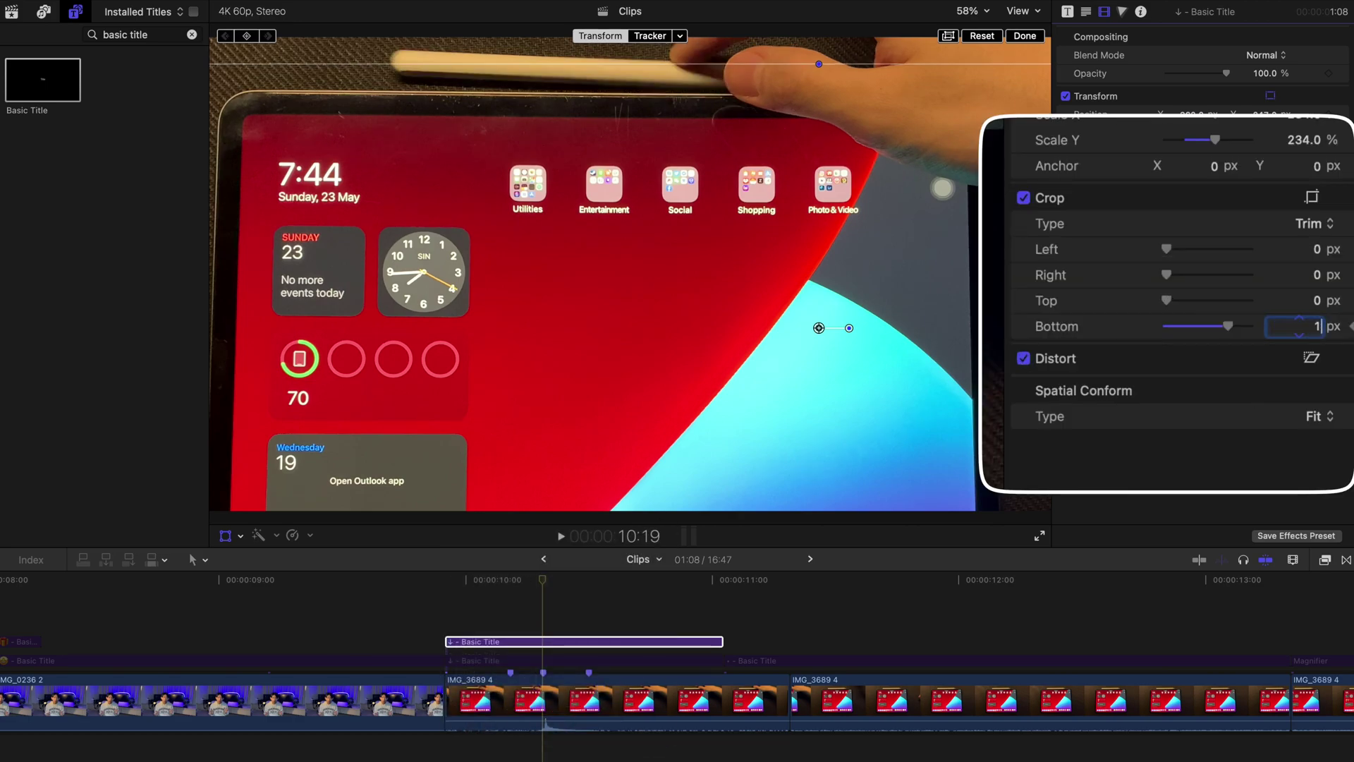
pyautogui.write('550')
pyautogui.press('Return')
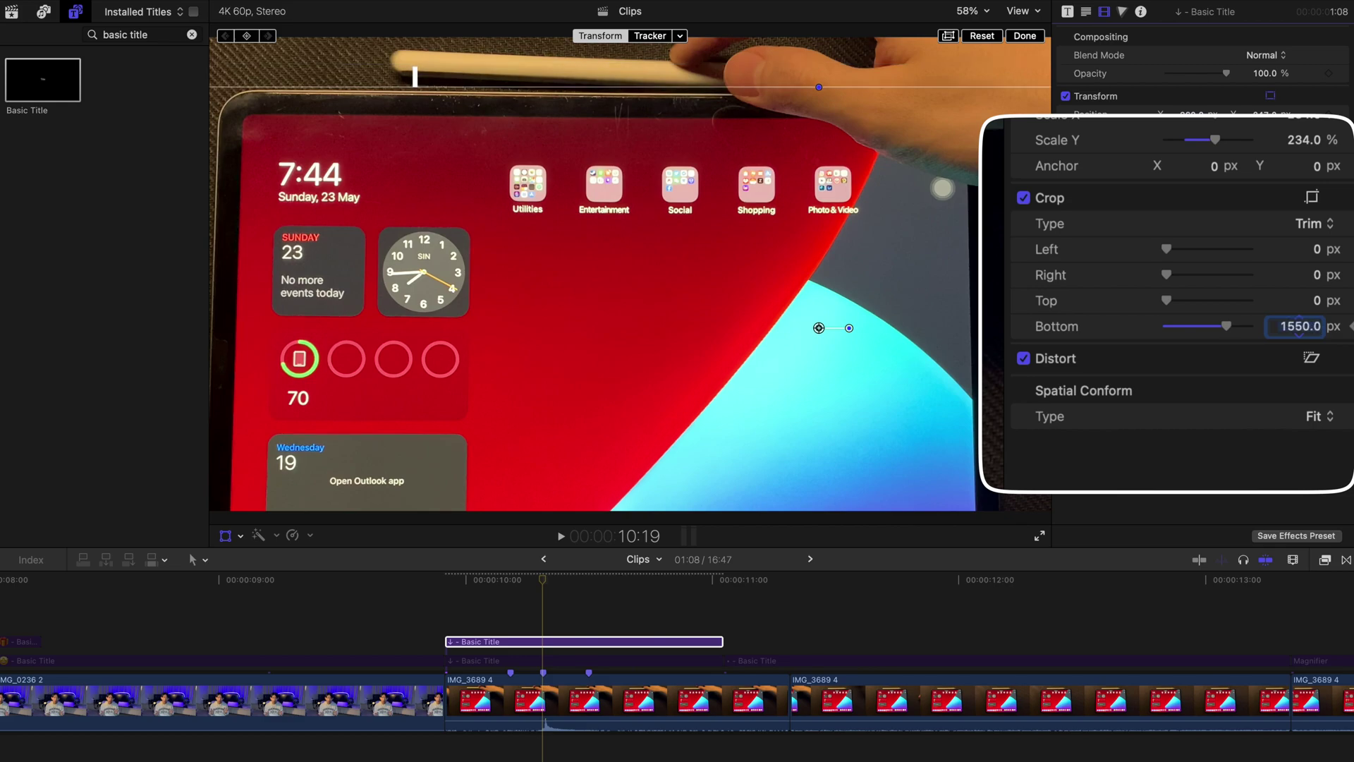
pyautogui.write('1580')
pyautogui.press('Return')
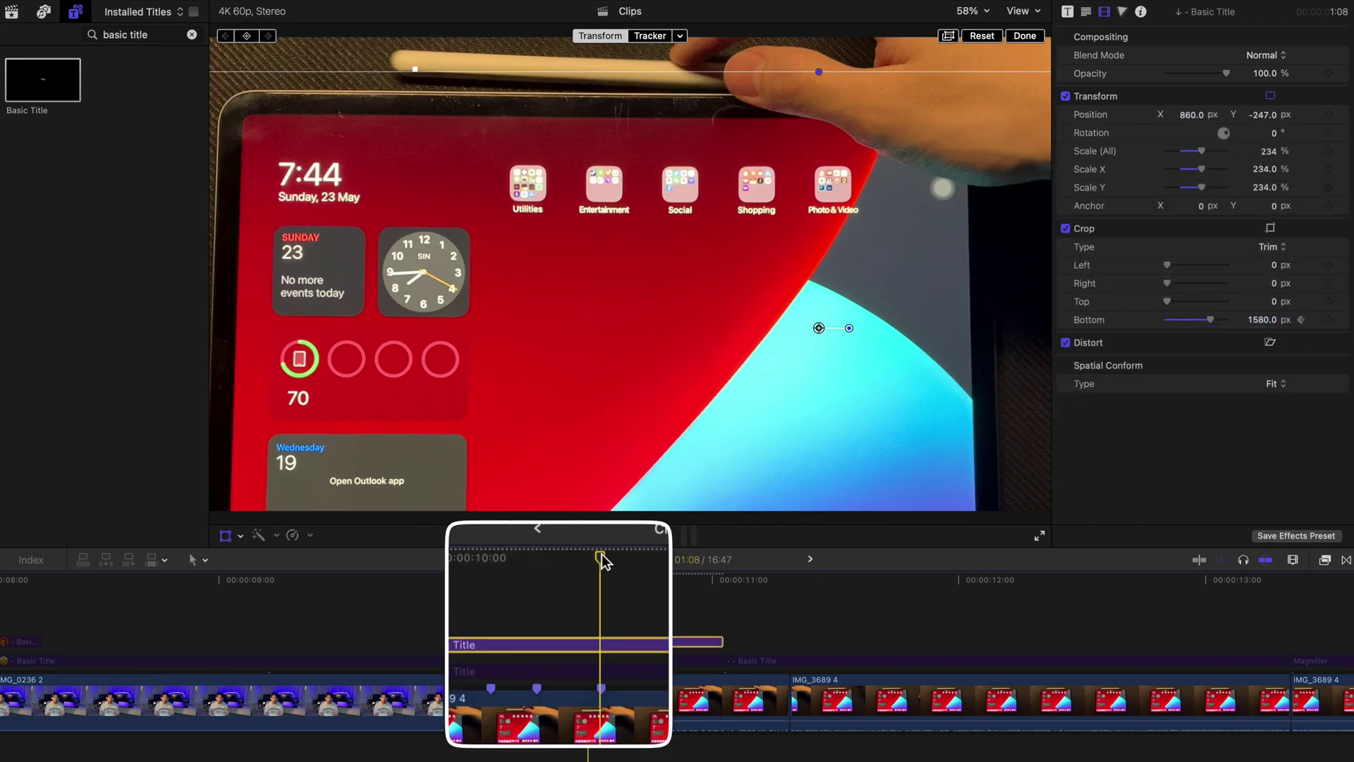
# Keyframe the arrow title's bottom crop at the 10:30 marker, trying 1500 px and settling on 1450 px.
pyautogui.click(588, 580)
pyautogui.click(1301, 326)
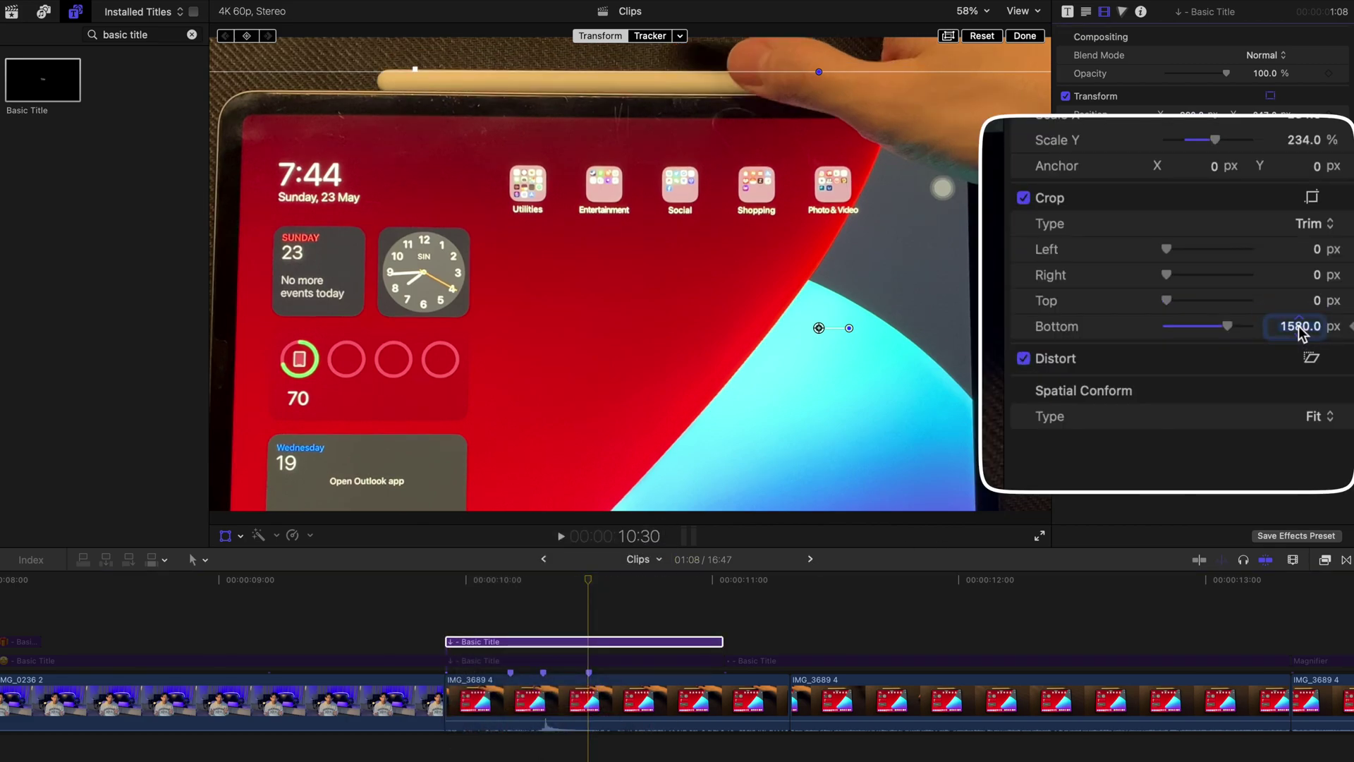
pyautogui.write('1500')
pyautogui.press('Return')
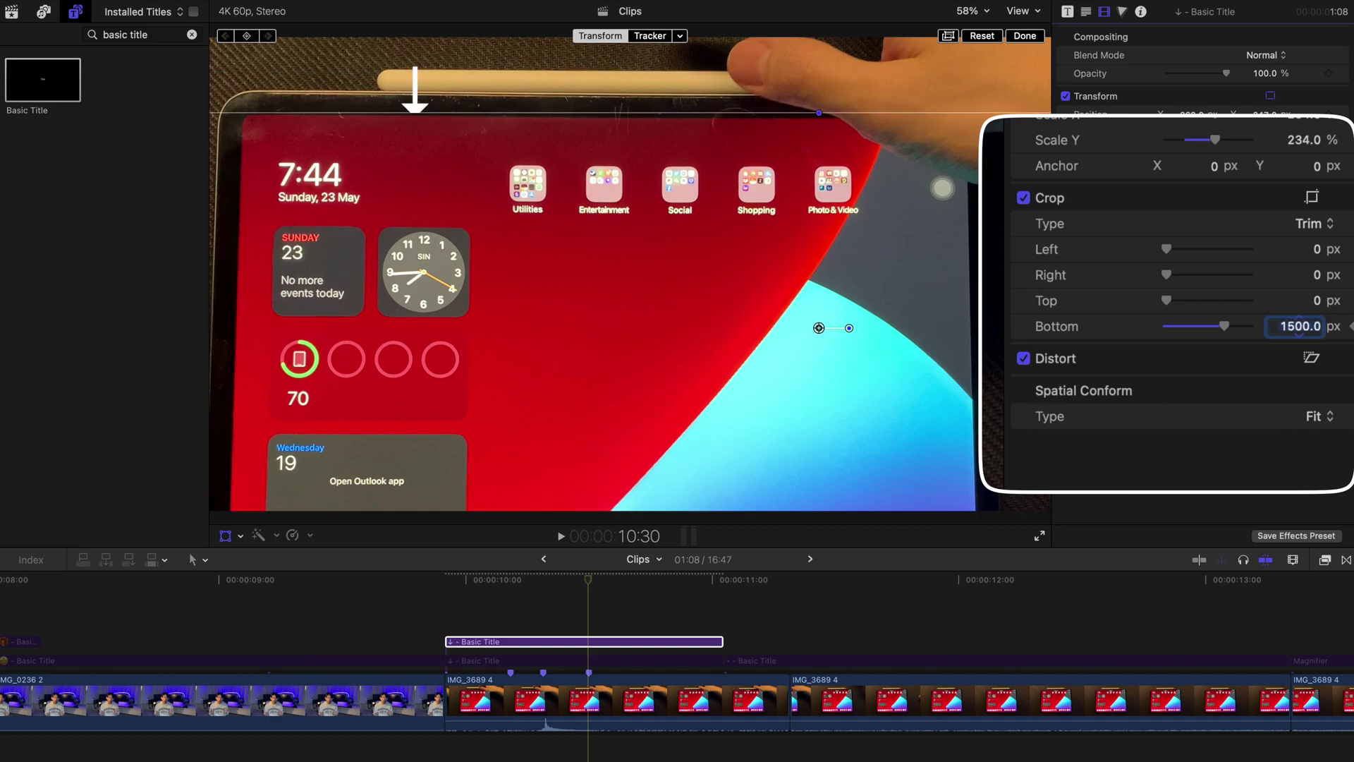
pyautogui.press('Return')
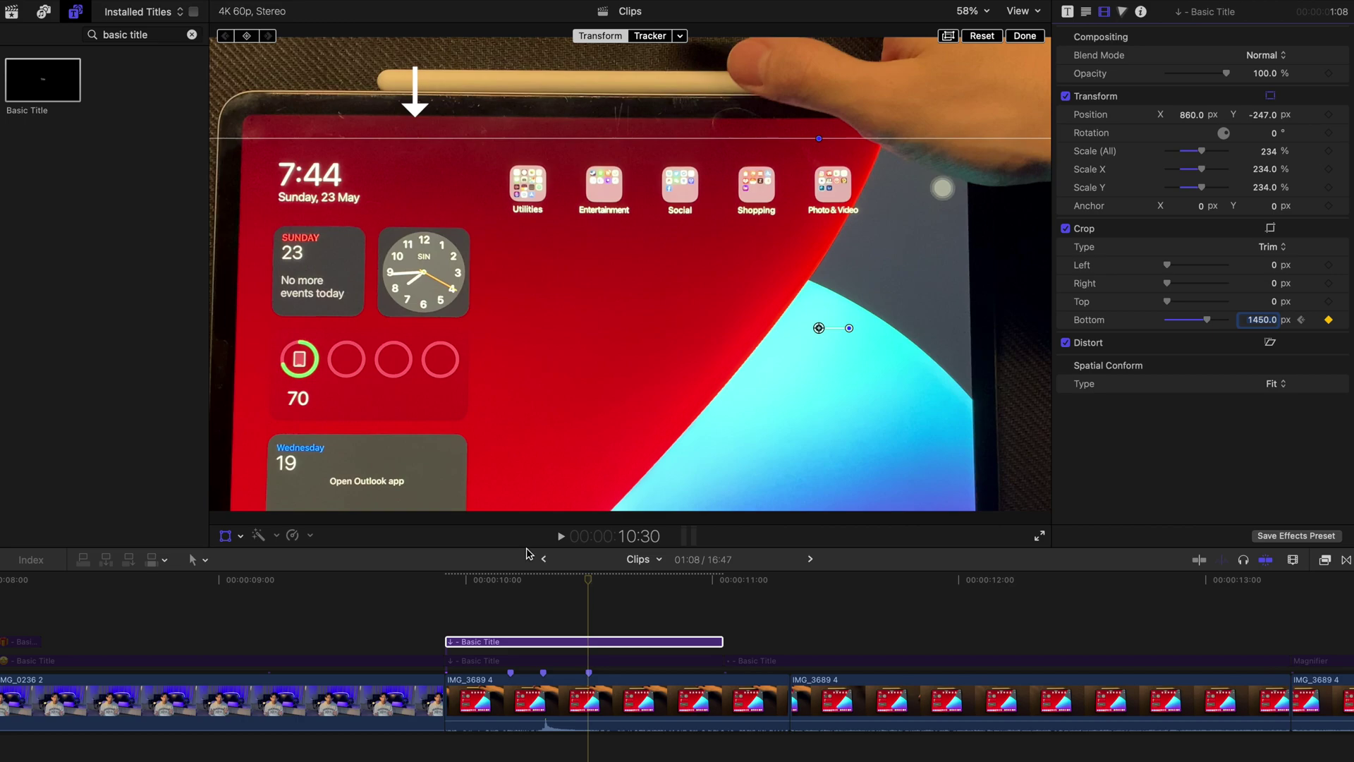
# Play the arrow title from its start at 9:55 to check the crop reveal.
pyautogui.moveTo(462, 583); pyautogui.dragTo(447, 581)
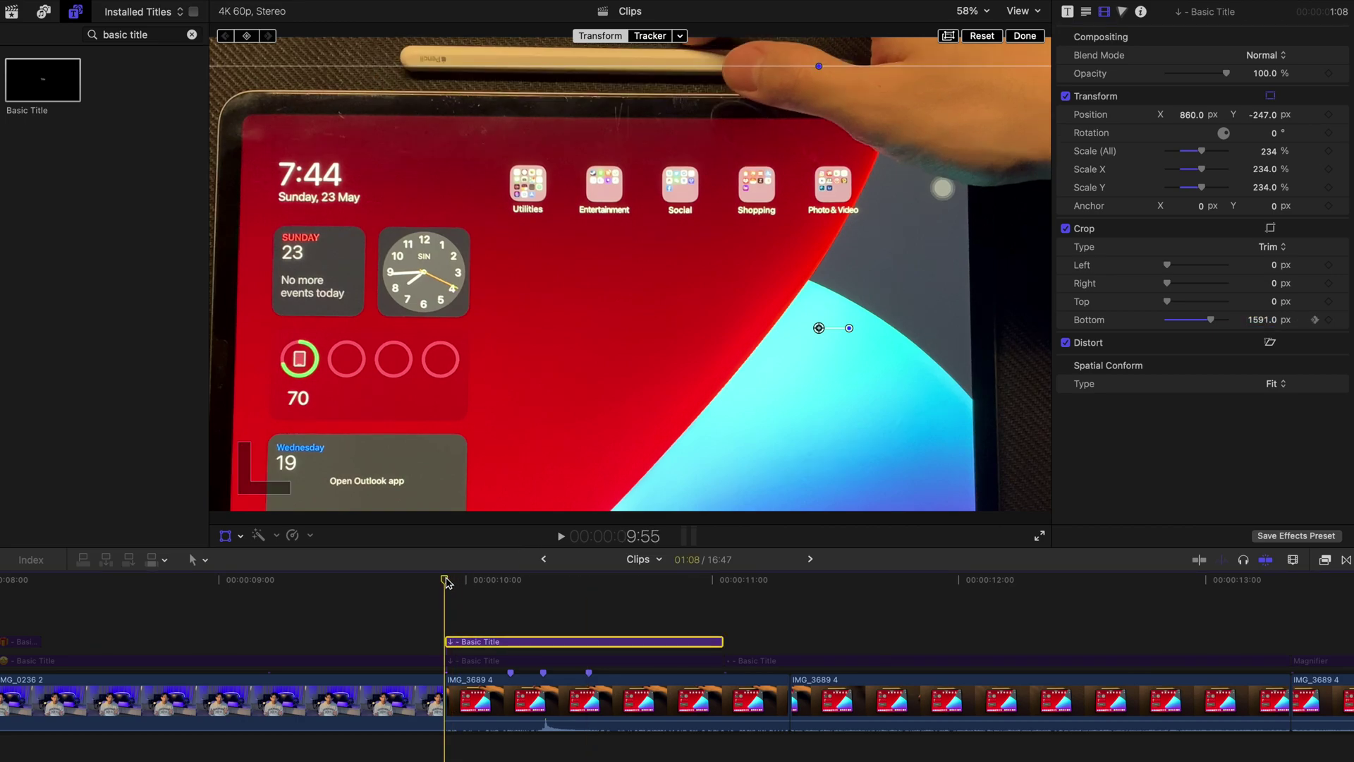
pyautogui.press('space')
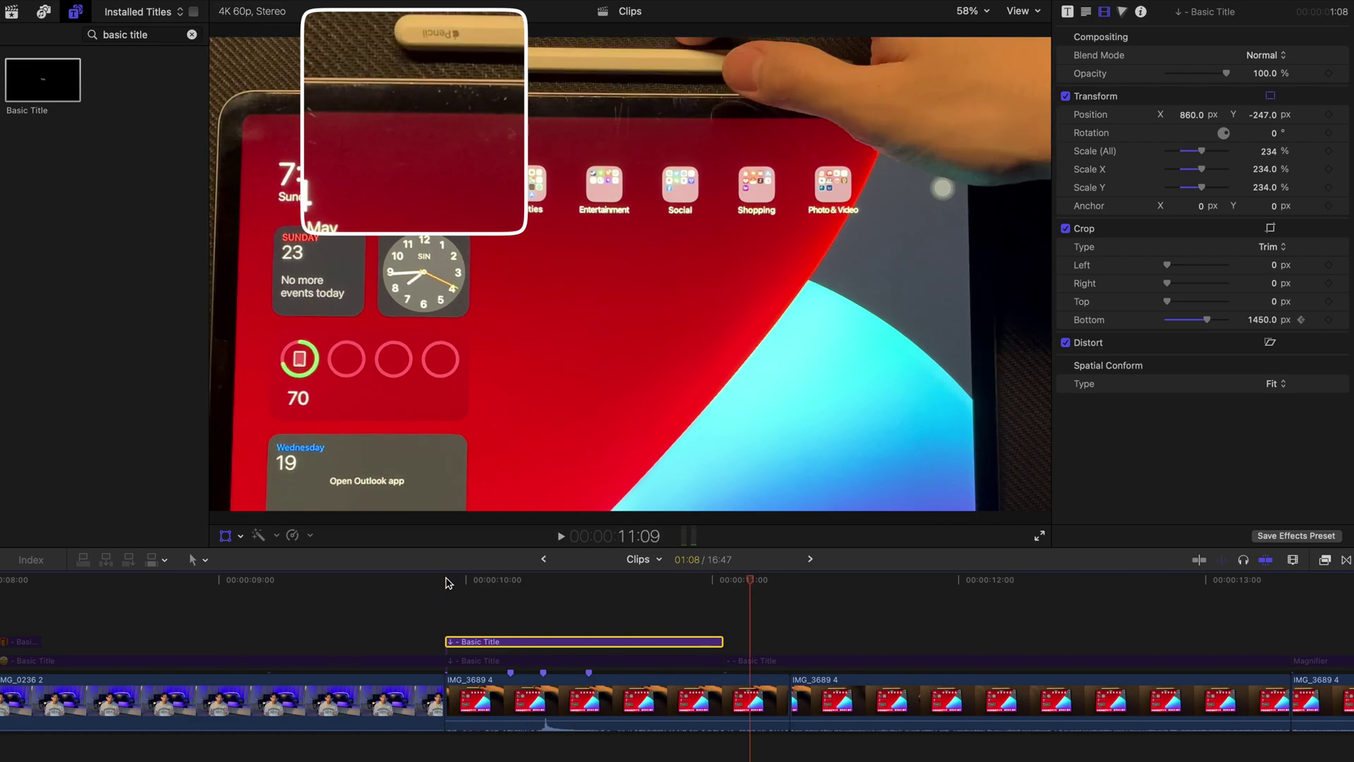
pyautogui.press('space')
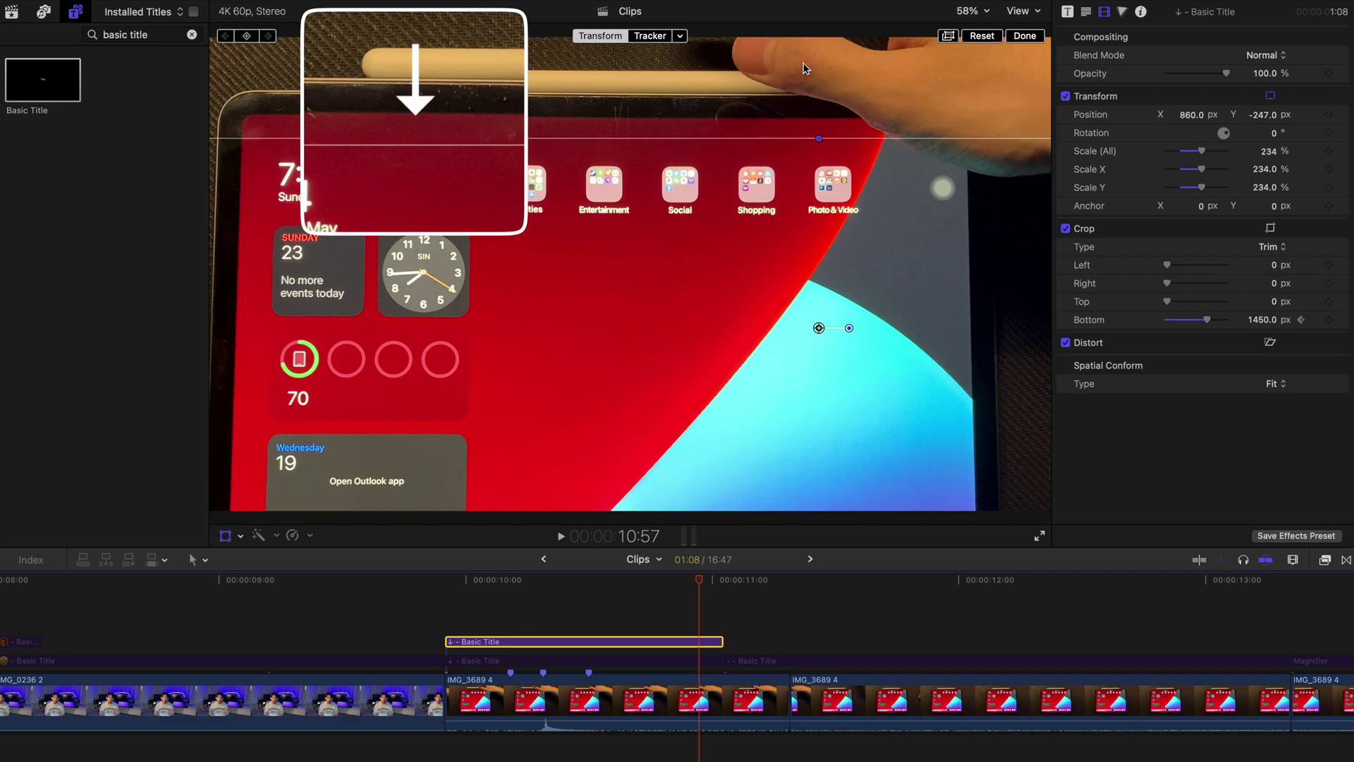
# Set the arrow title's Y position to -319.5 px and replay it from 9:55.
pyautogui.moveTo(1262, 119)
pyautogui.mouseDown()
pyautogui.moveTo(1262, 132)
pyautogui.moveTo(1261, 120)
pyautogui.mouseUp()
pyautogui.click(447, 583)
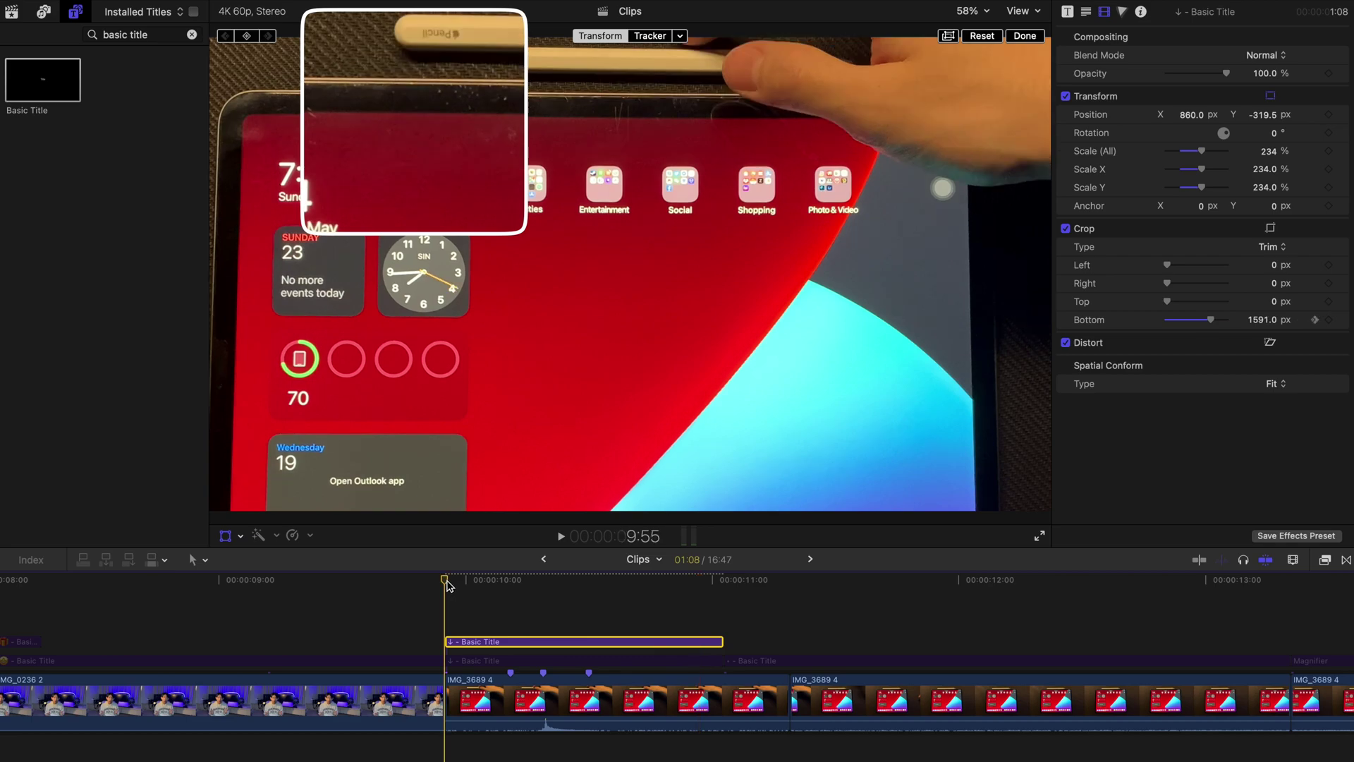
pyautogui.press('space')
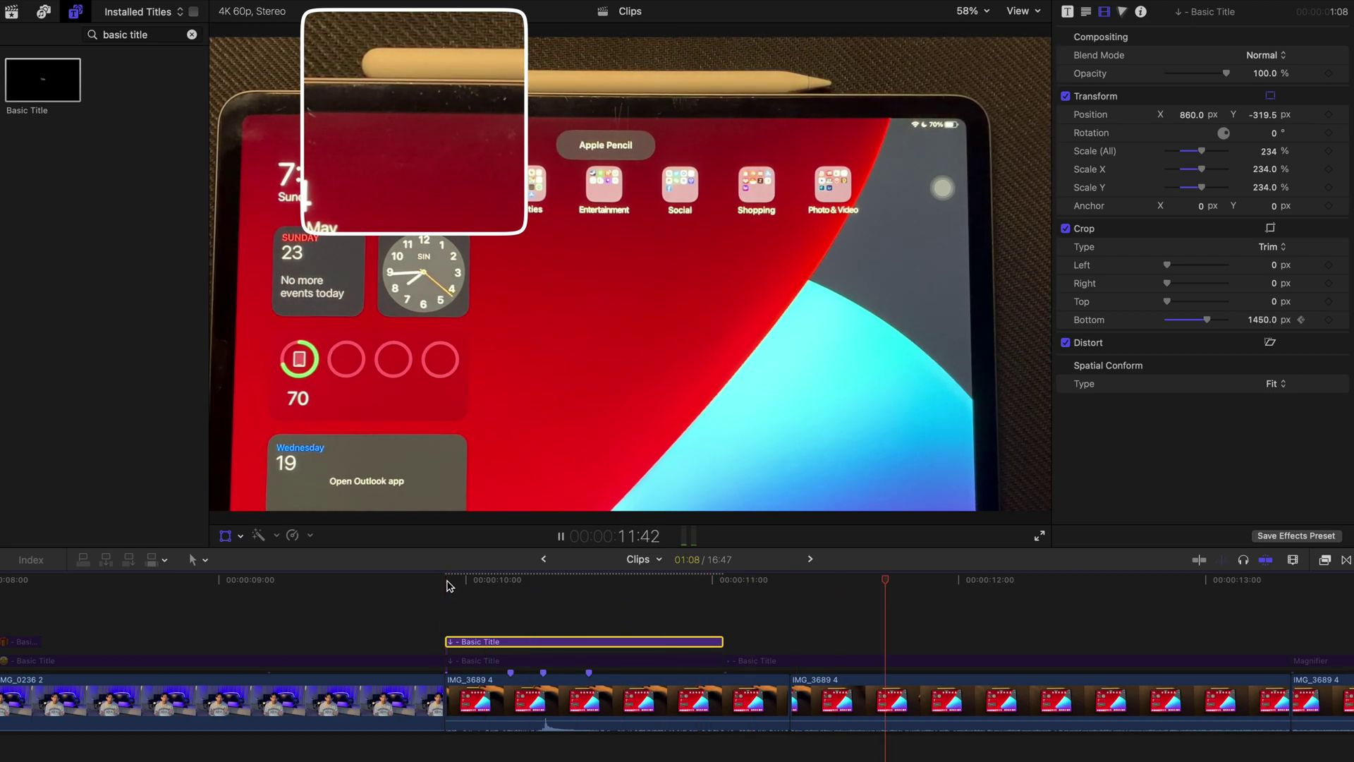
# Preview the finished OK-hand emoji title over the iPad clip.
pyautogui.click(830, 583)
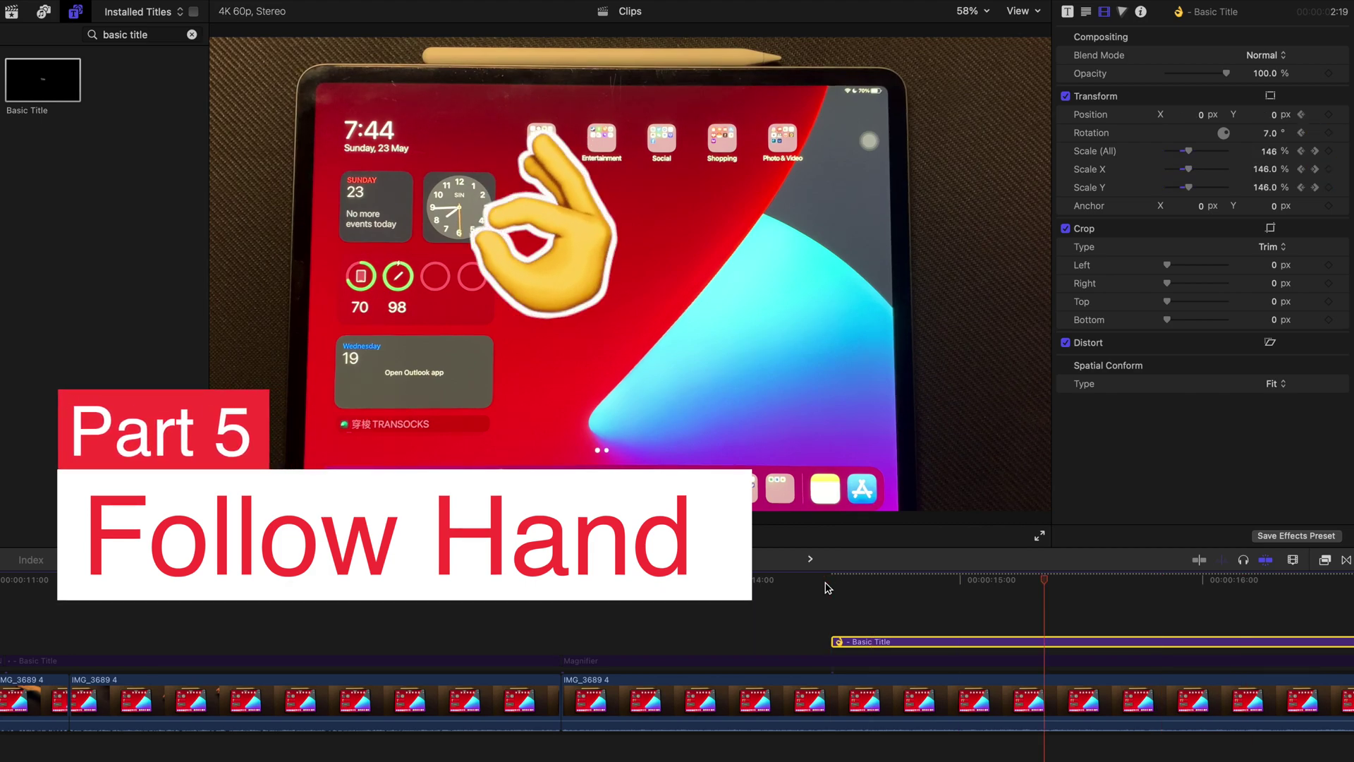
pyautogui.click(528, 300)
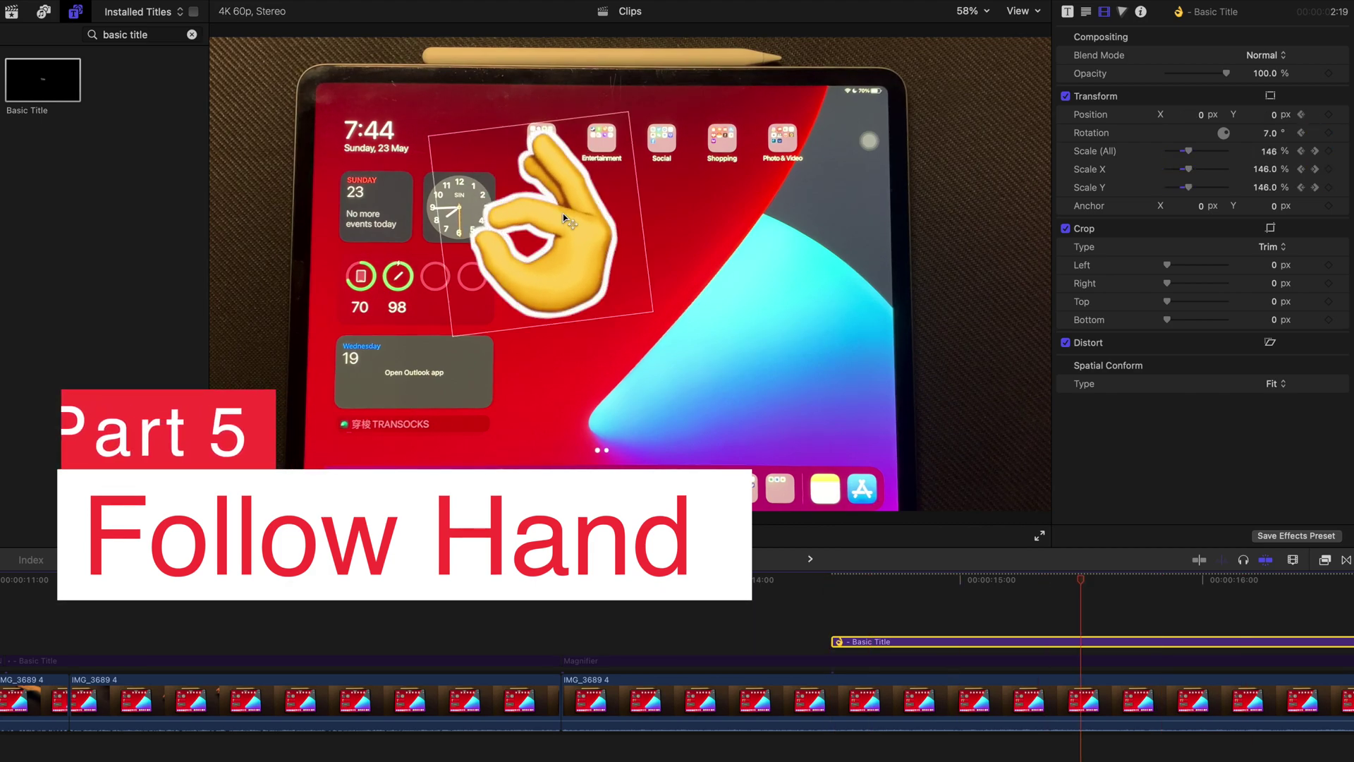
pyautogui.hscroll(3, 838, 648)
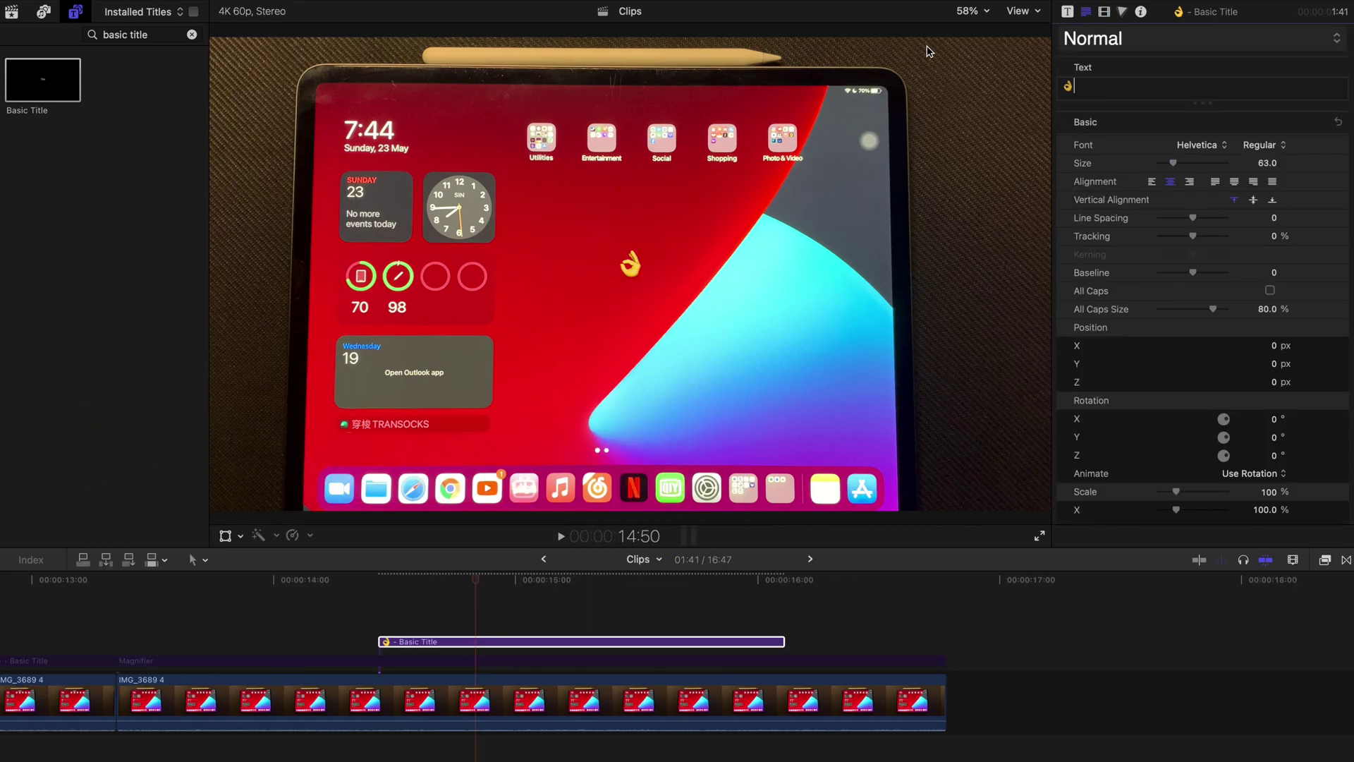
# Scale the new OK-hand title to 400%, and keyframe its scale at 0% at its start, 14:26.
pyautogui.click(1104, 11)
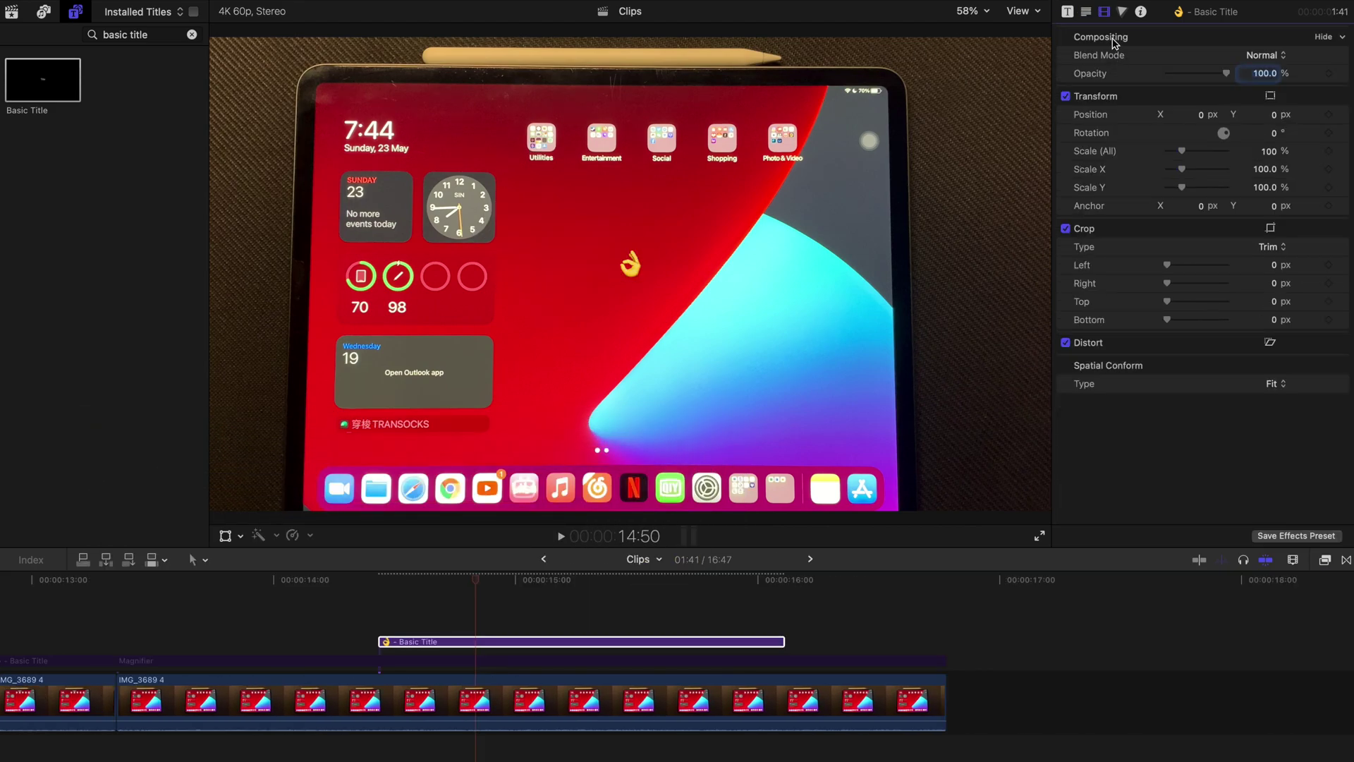
pyautogui.moveTo(1183, 151); pyautogui.dragTo(1236, 158)
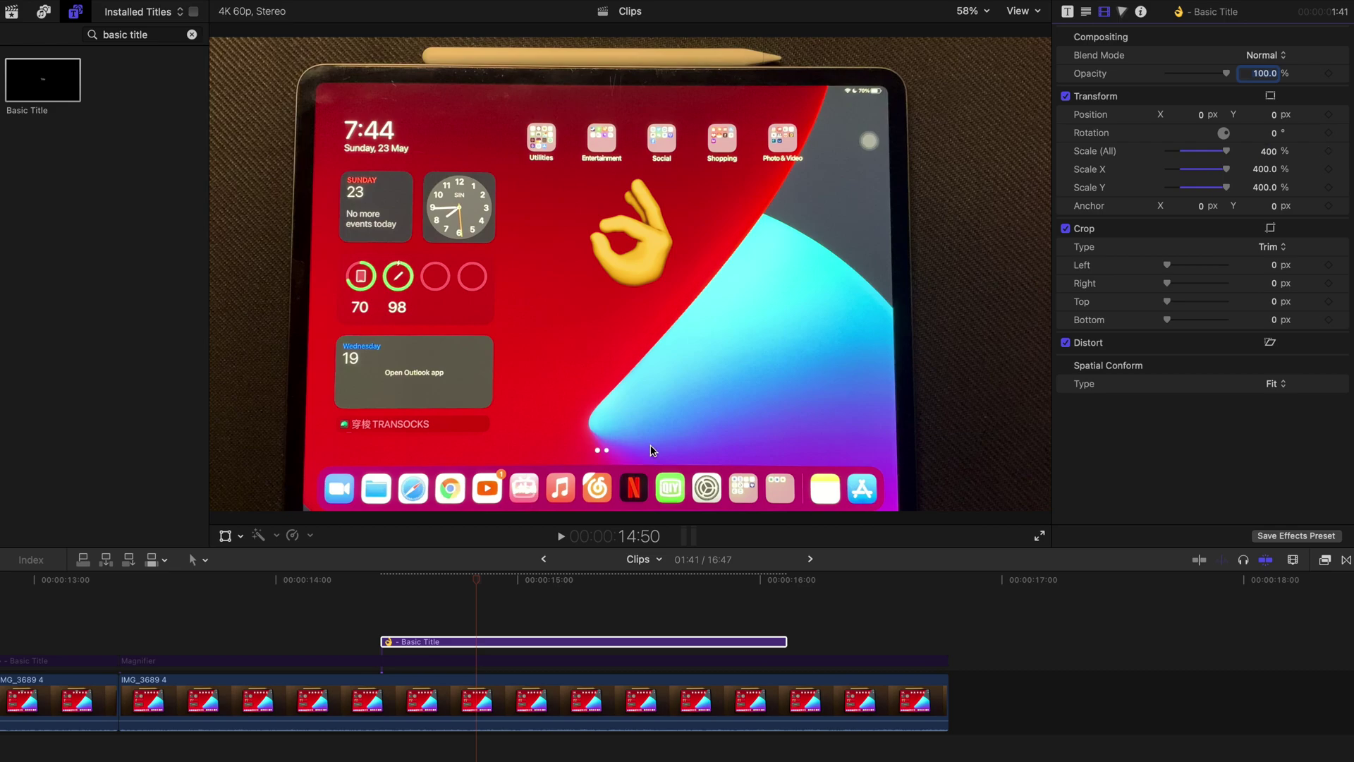
pyautogui.click(380, 579)
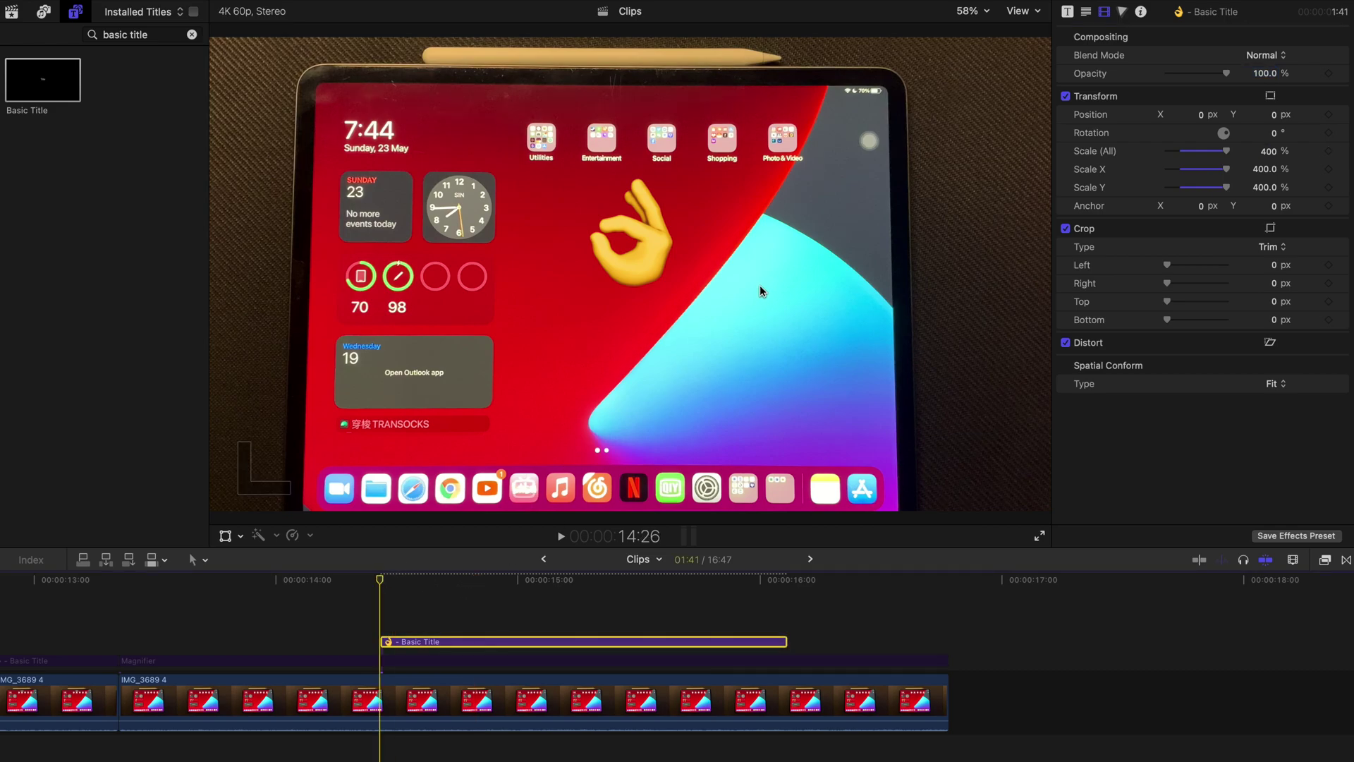
pyautogui.click(1329, 151)
pyautogui.moveTo(1166, 151); pyautogui.dragTo(1157, 150)
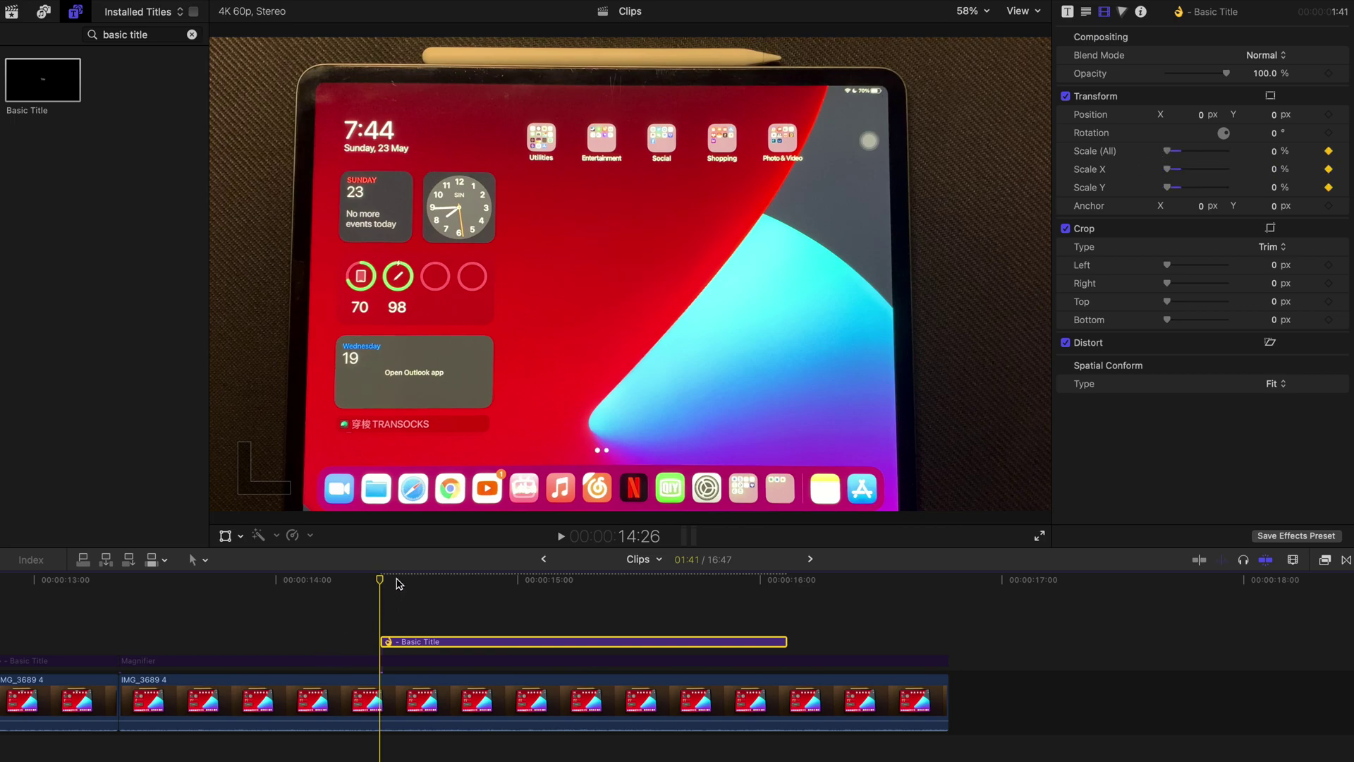
# Keyframe the OK-hand title's overall scale at 400% at 14:34.
pyautogui.moveTo(403, 582); pyautogui.dragTo(412, 582)
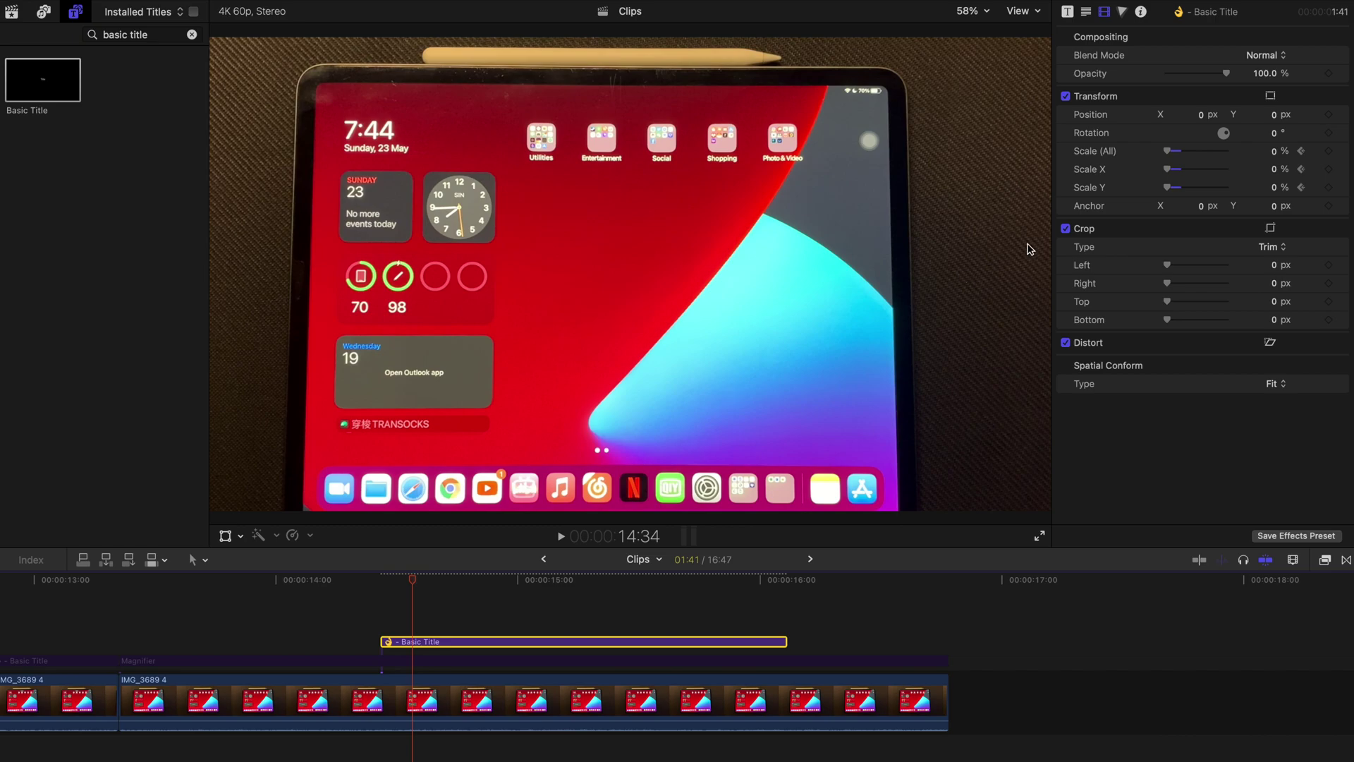
pyautogui.click(1271, 154)
pyautogui.write('400')
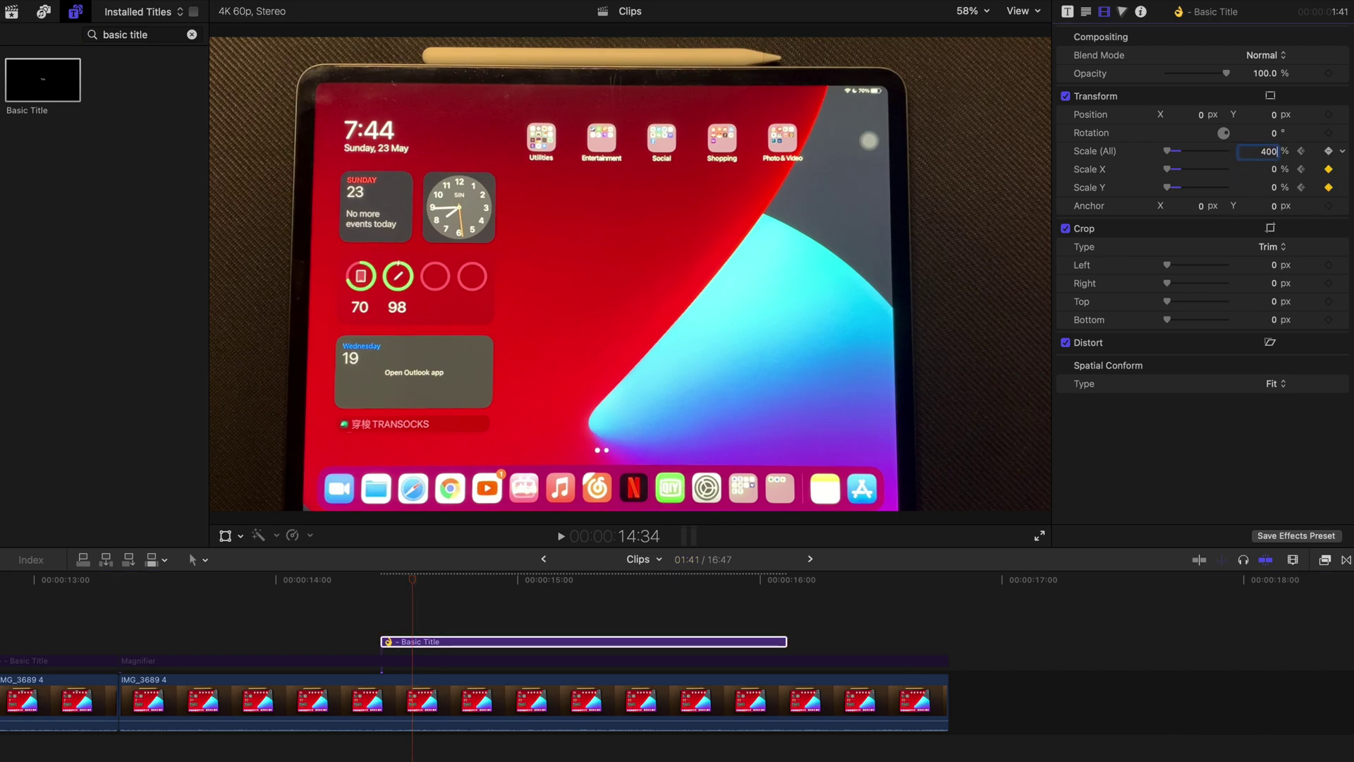
pyautogui.press('Return')
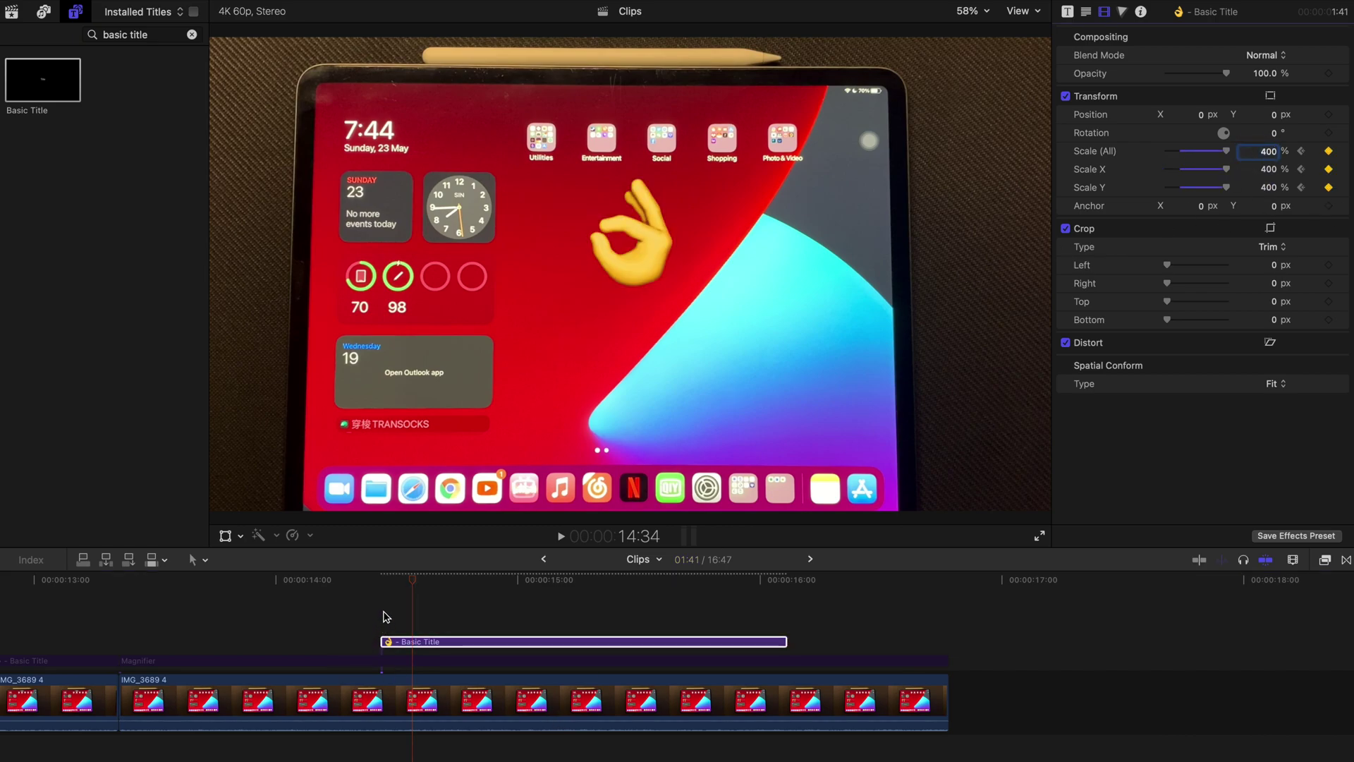
# Play the OK-hand's scale-up from 14:26 and show the title's video animation in the timeline.
pyautogui.click(381, 579)
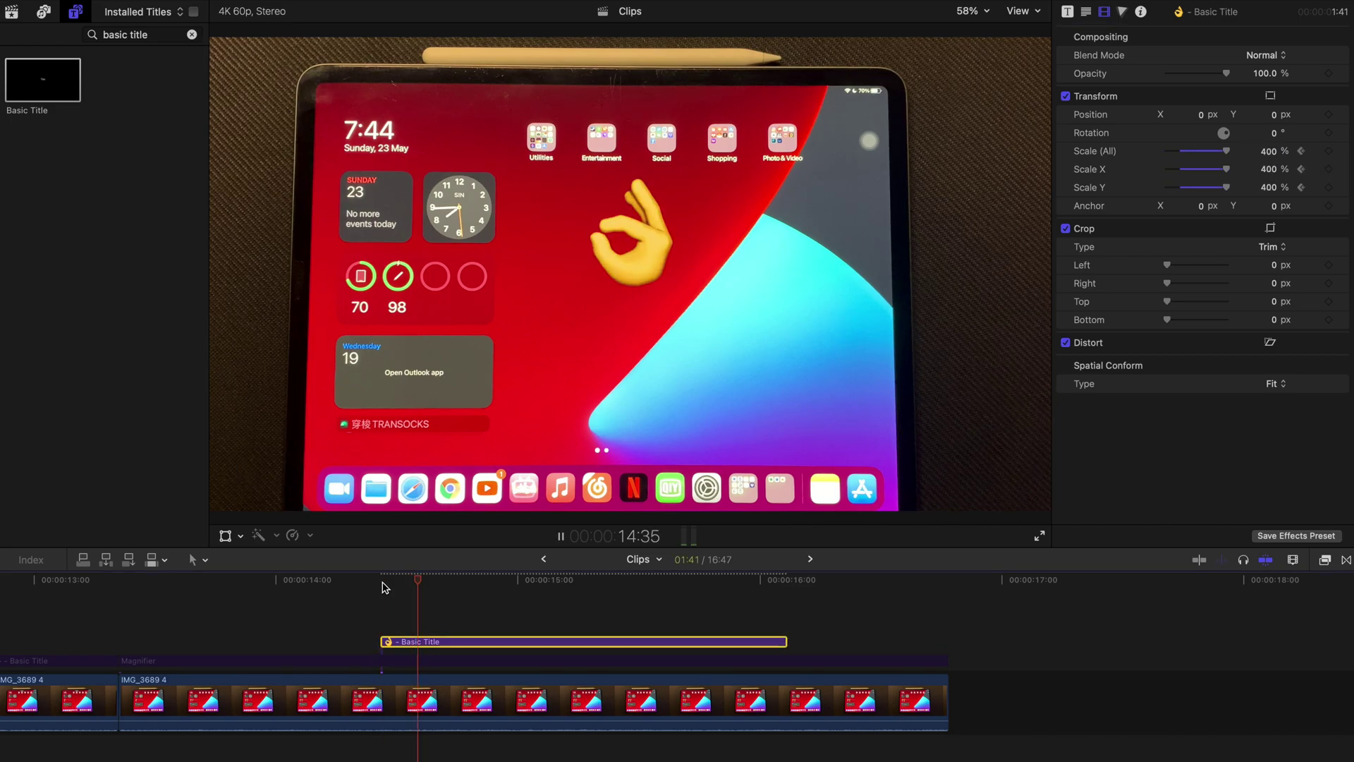
pyautogui.rightClick(388, 633)
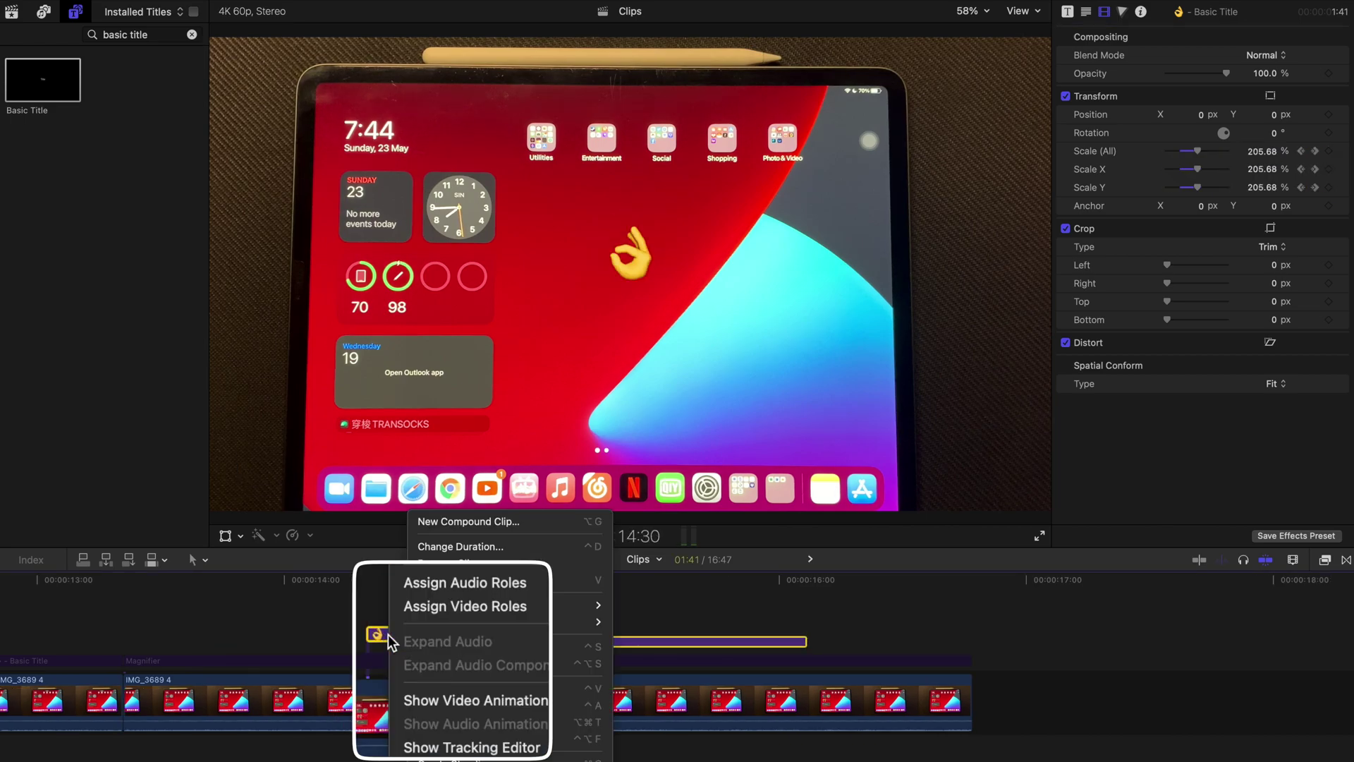
pyautogui.click(417, 700)
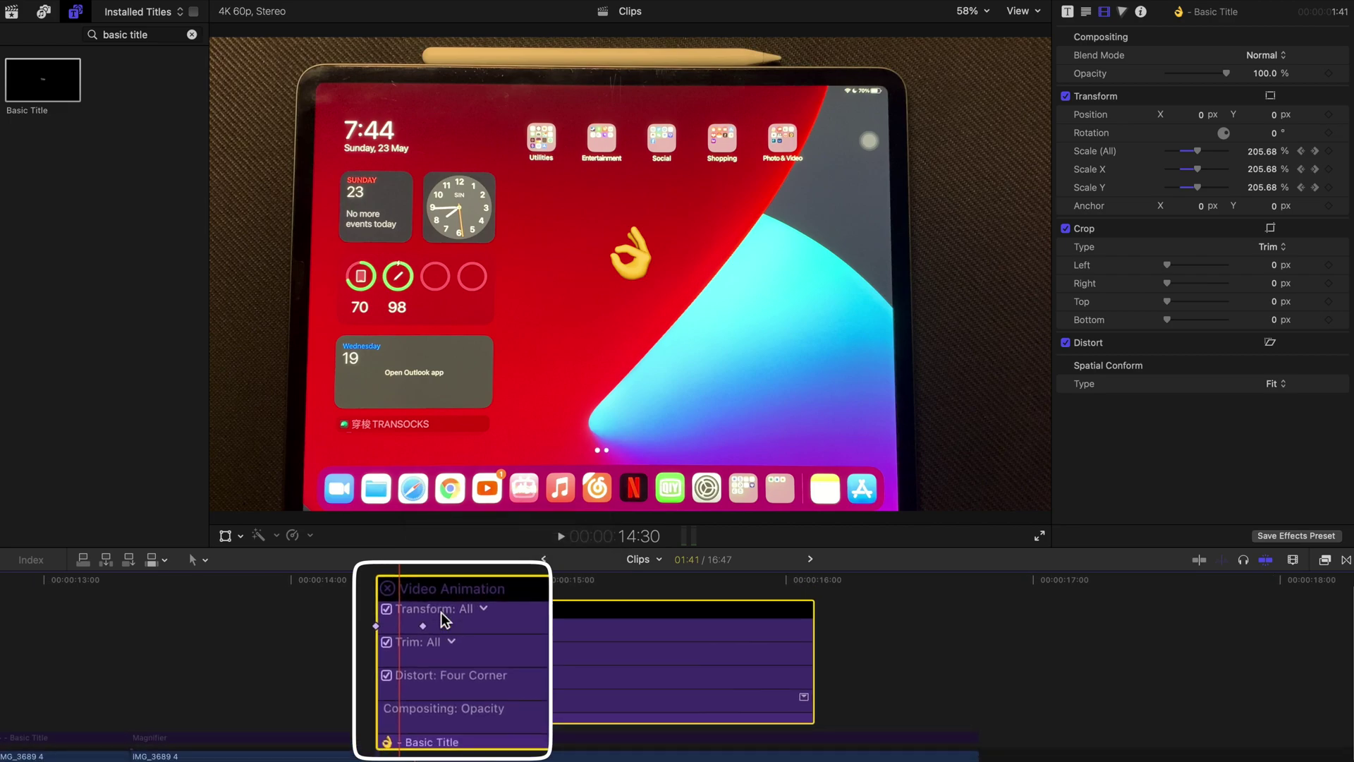
# Keyframe the OK-hand title's position and rotation at 0 at 14:34, and at X -56.7, Y 73.0 px, -11.2° at 14:36.
pyautogui.press('super+equal')
pyautogui.hotkey('alt', "'")
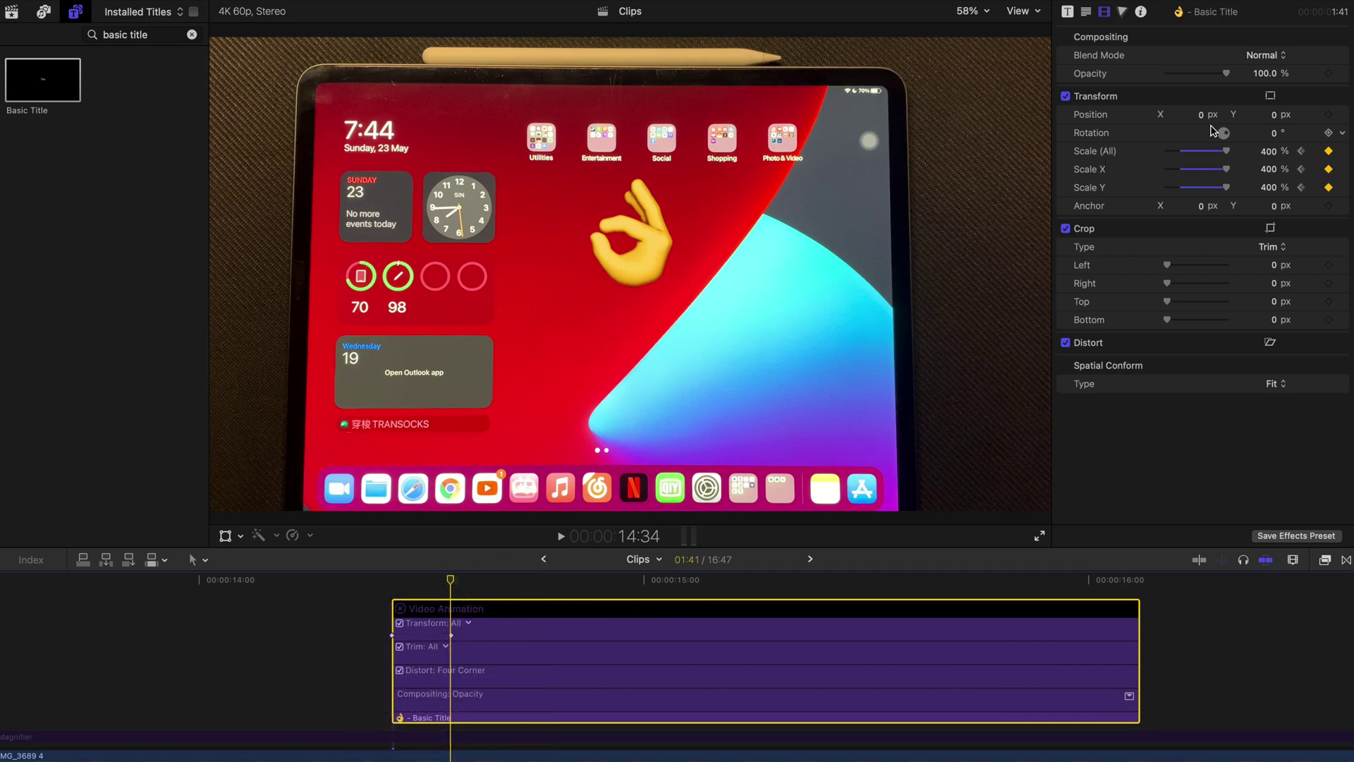
pyautogui.click(1329, 115)
pyautogui.click(1330, 132)
pyautogui.moveTo(455, 580); pyautogui.dragTo(468, 580)
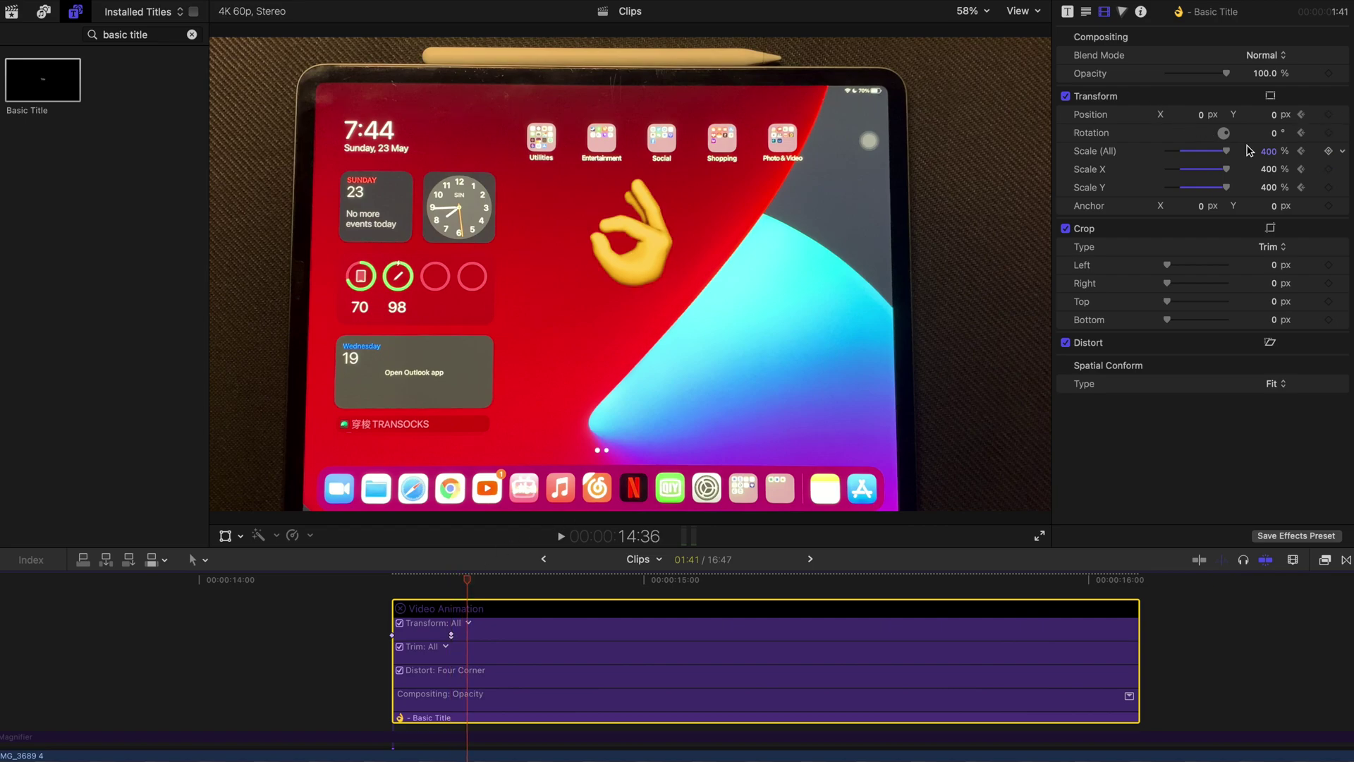
pyautogui.moveTo(1275, 137)
pyautogui.mouseDown()
pyautogui.moveTo(1192, 120)
pyautogui.moveTo(1296, 116)
pyautogui.moveTo(1275, 118)
pyautogui.mouseUp()
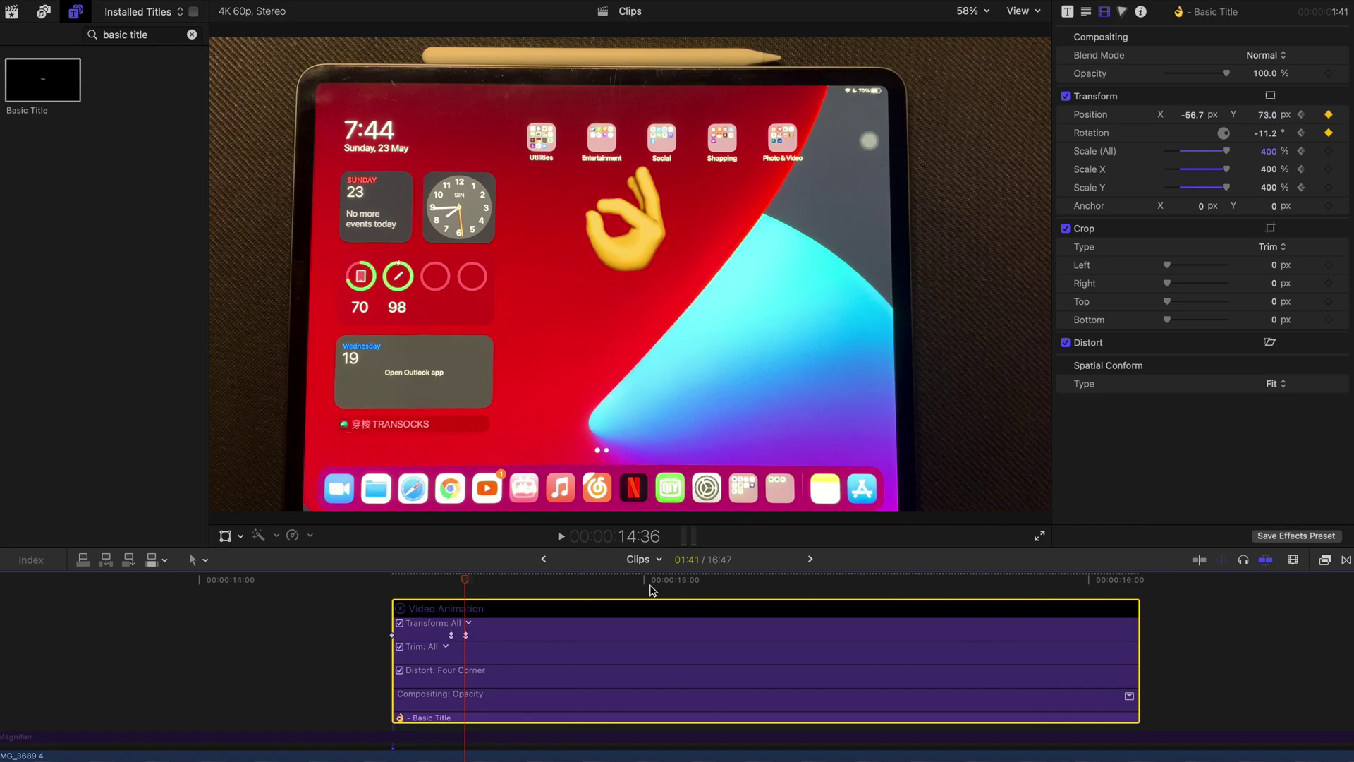
# Keyframe the OK-hand title's position back to X 0, Y 0 px and its rotation to 0° at 14:40.
pyautogui.moveTo(492, 577); pyautogui.dragTo(500, 576)
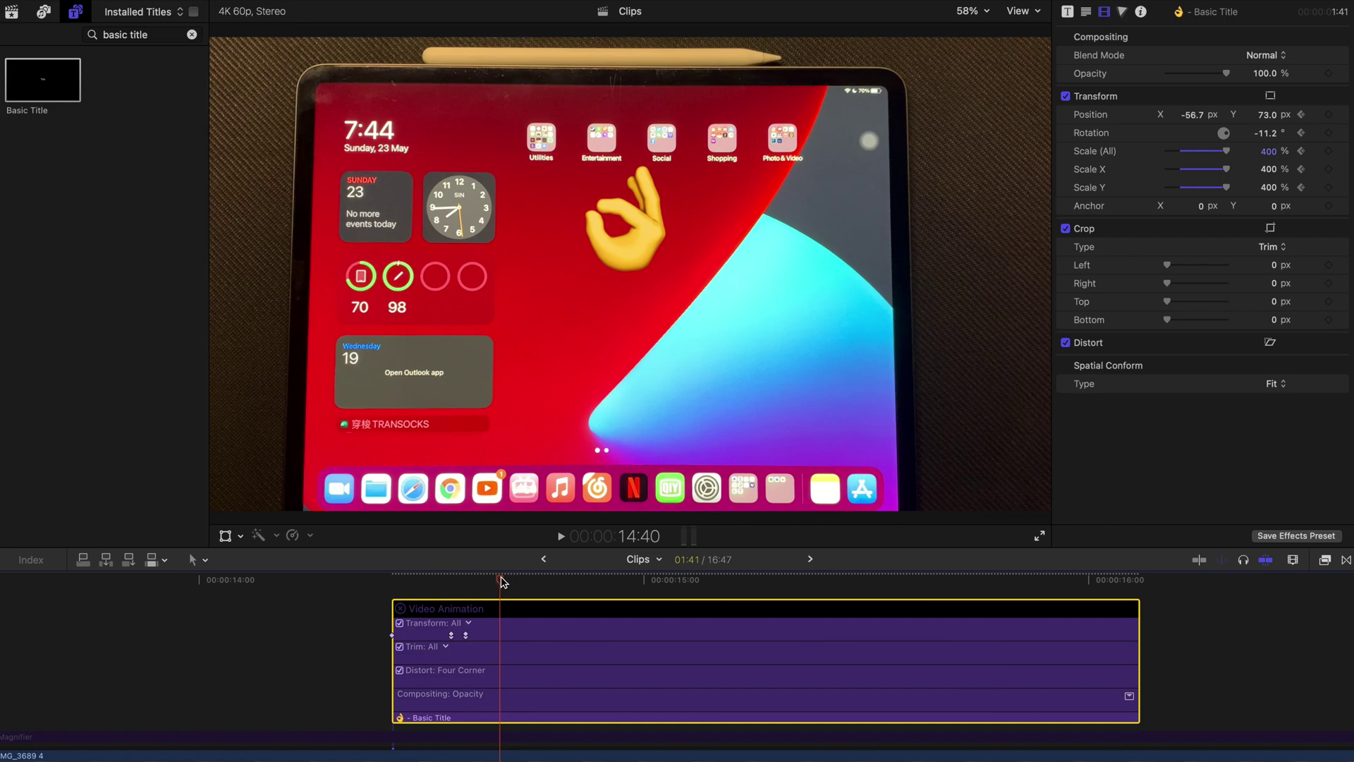
pyautogui.click(1194, 116)
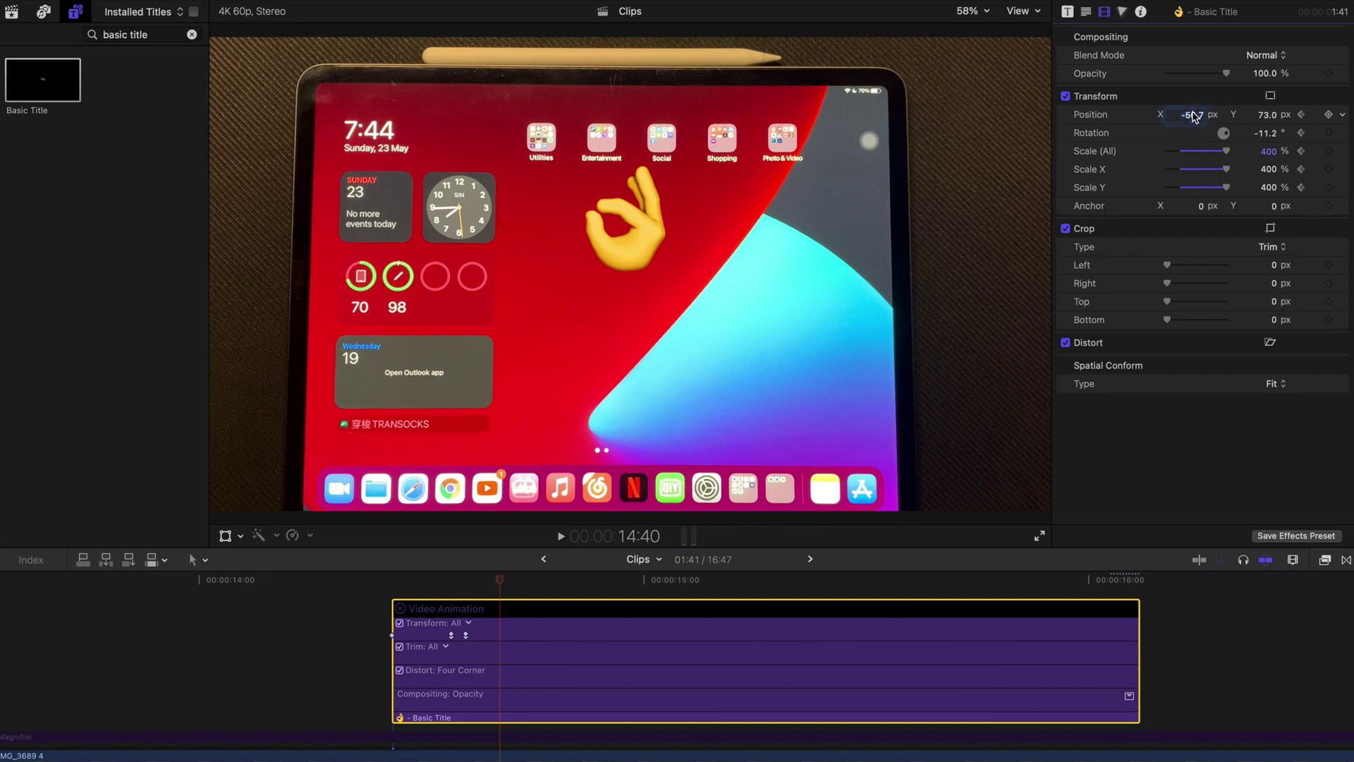
pyautogui.press('Return')
# Space the last two transform keyframes further apart, with the tilt keyframe at 14:41, and play the animation from the title's start.
pyautogui.moveTo(499, 635); pyautogui.dragTo(603, 630)
pyautogui.moveTo(445, 628); pyautogui.dragTo(519, 631)
pyautogui.click(393, 581)
pyautogui.press('space')
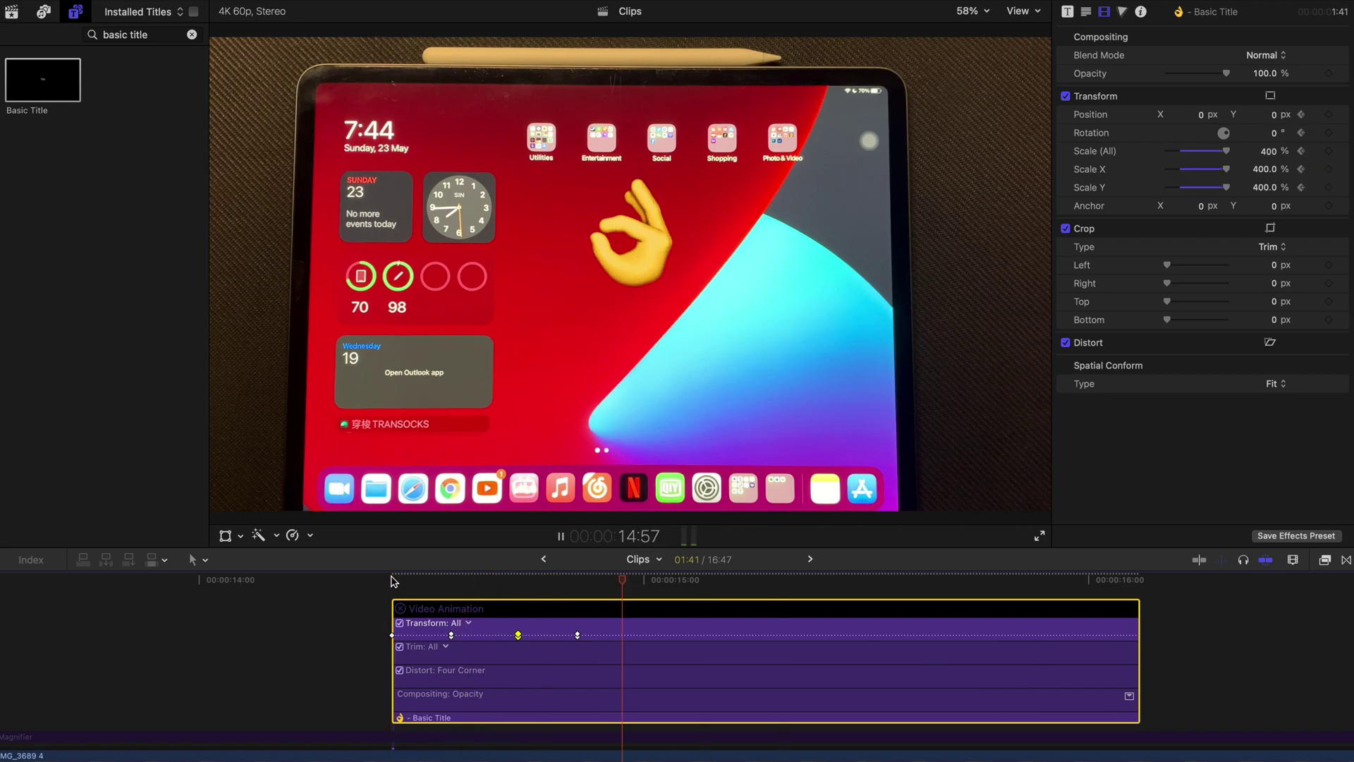
pyautogui.press('space')
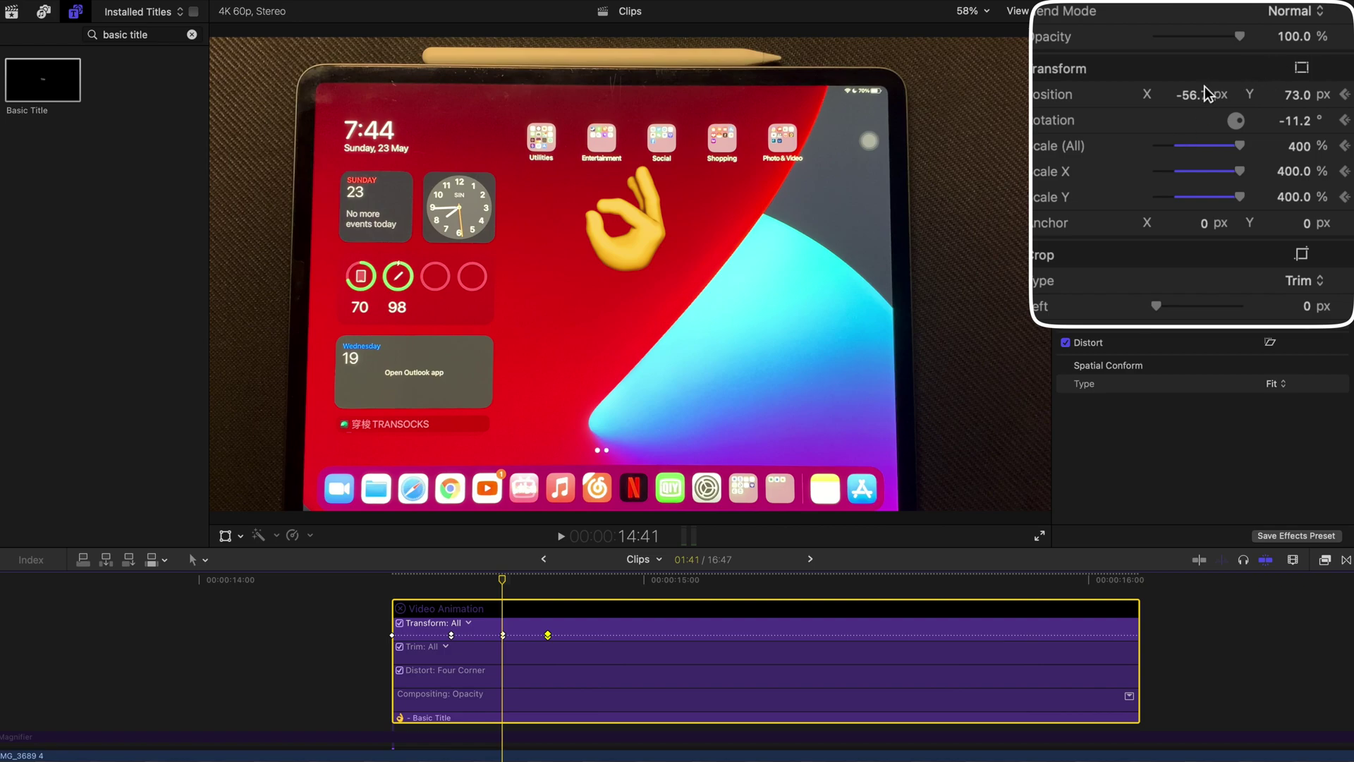
# Set the 14:41 keyframe's position to X 23.3, Y 80.0 px and rotation to -33.2°, and preview the movement.
pyautogui.moveTo(1195, 92); pyautogui.dragTo(1282, 126)
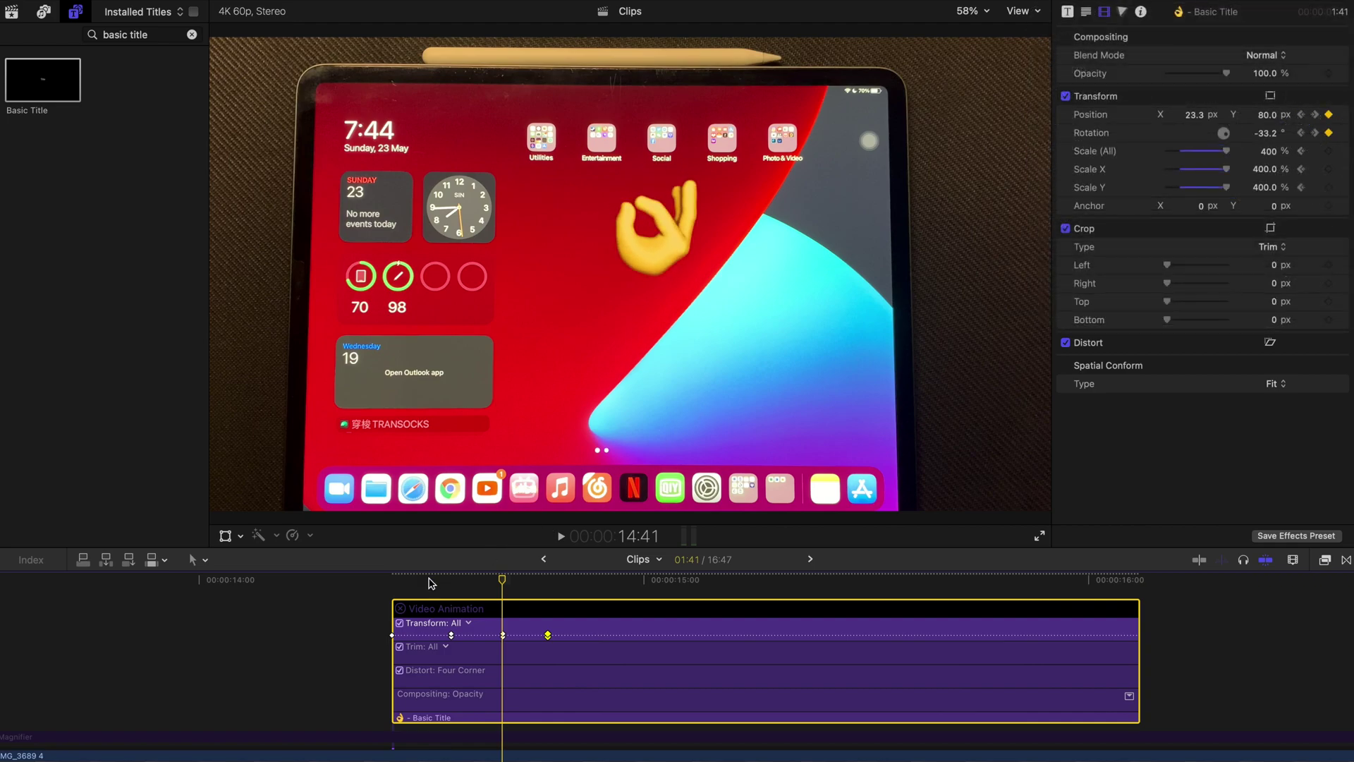
pyautogui.press('/')
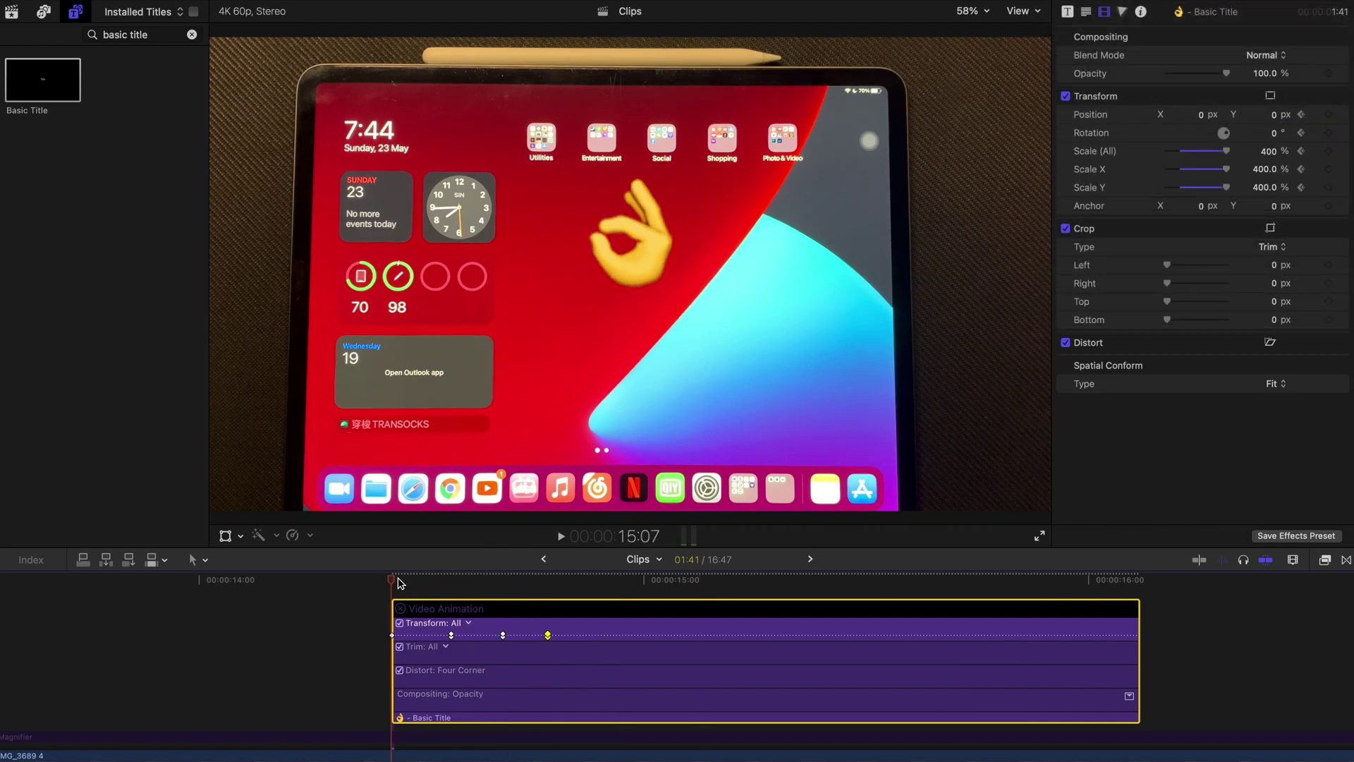
pyautogui.press('space')
pyautogui.press('/')
pyautogui.press('space')
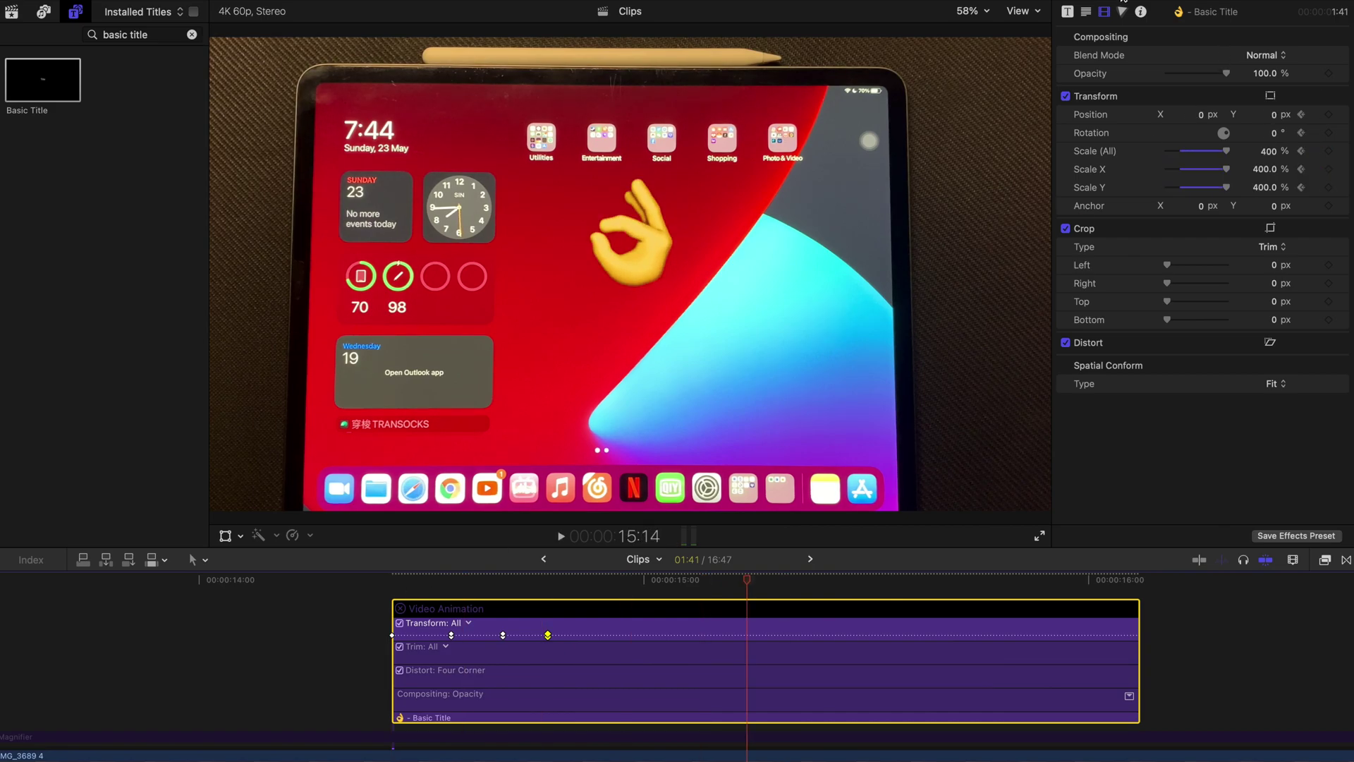
# Add a white outline with width 7.0 to the OK-hand emoji text.
pyautogui.hotkey('ctrl', 'Tab')
pyautogui.scroll(-5, 1199, 353)
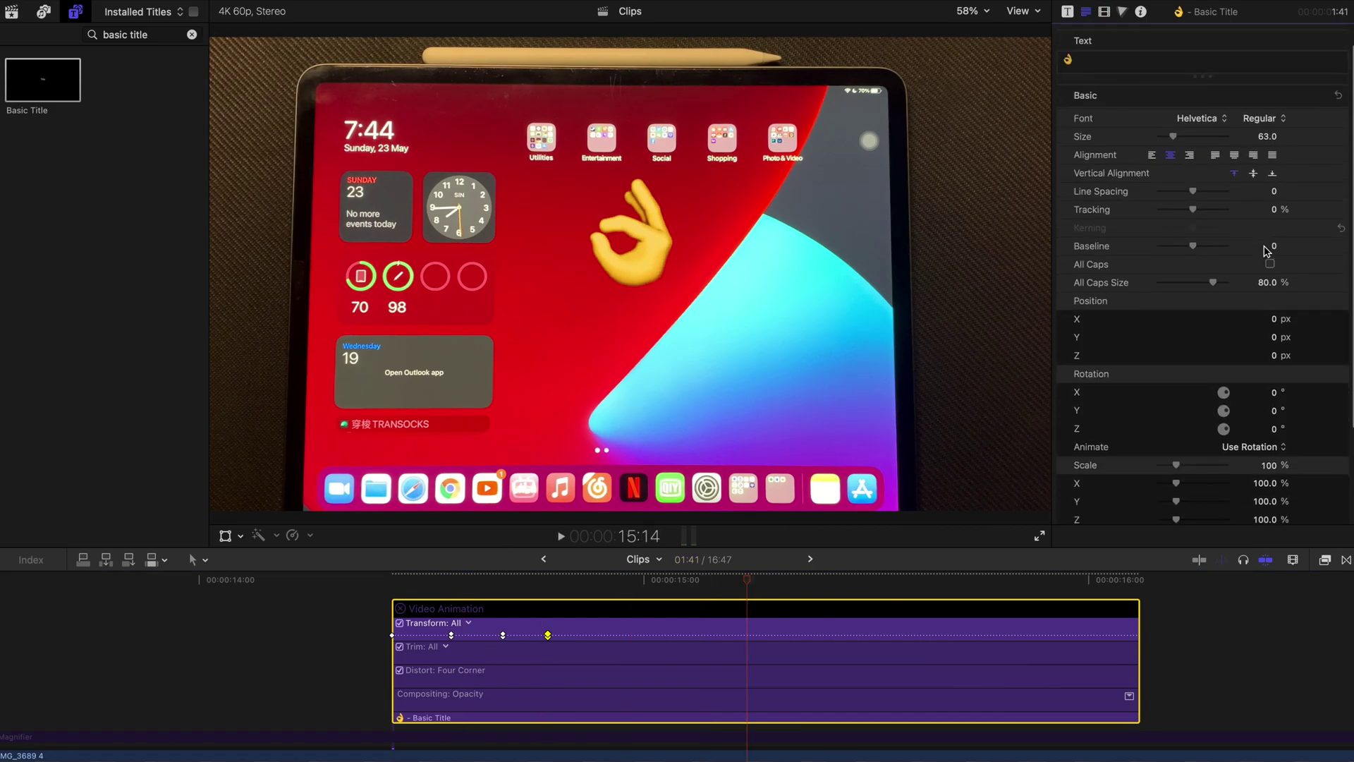
pyautogui.click(1065, 469)
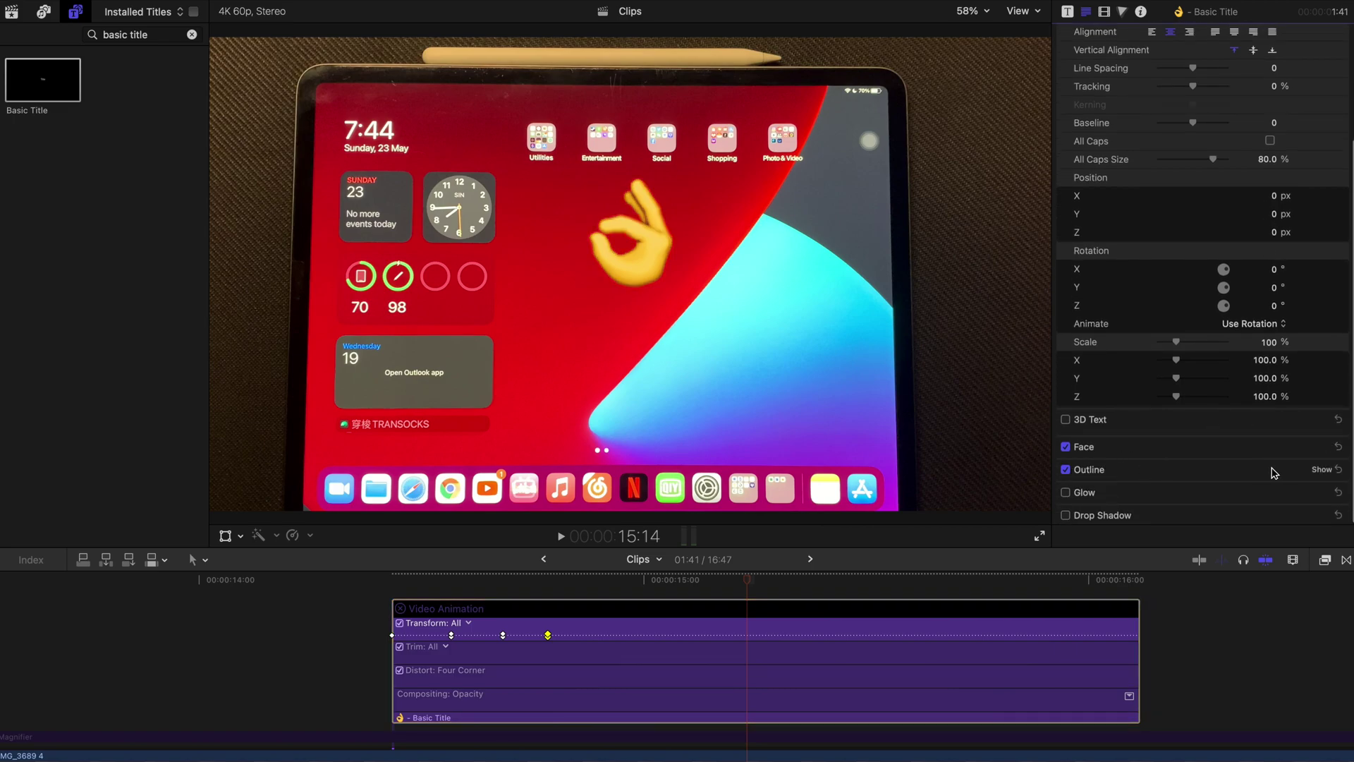
pyautogui.click(1285, 507)
pyautogui.moveTo(1208, 454)
pyautogui.mouseDown()
pyautogui.moveTo(1169, 464)
pyautogui.moveTo(1178, 501)
pyautogui.moveTo(1175, 457)
pyautogui.moveTo(1190, 469)
pyautogui.mouseUp()
pyautogui.press('Escape')
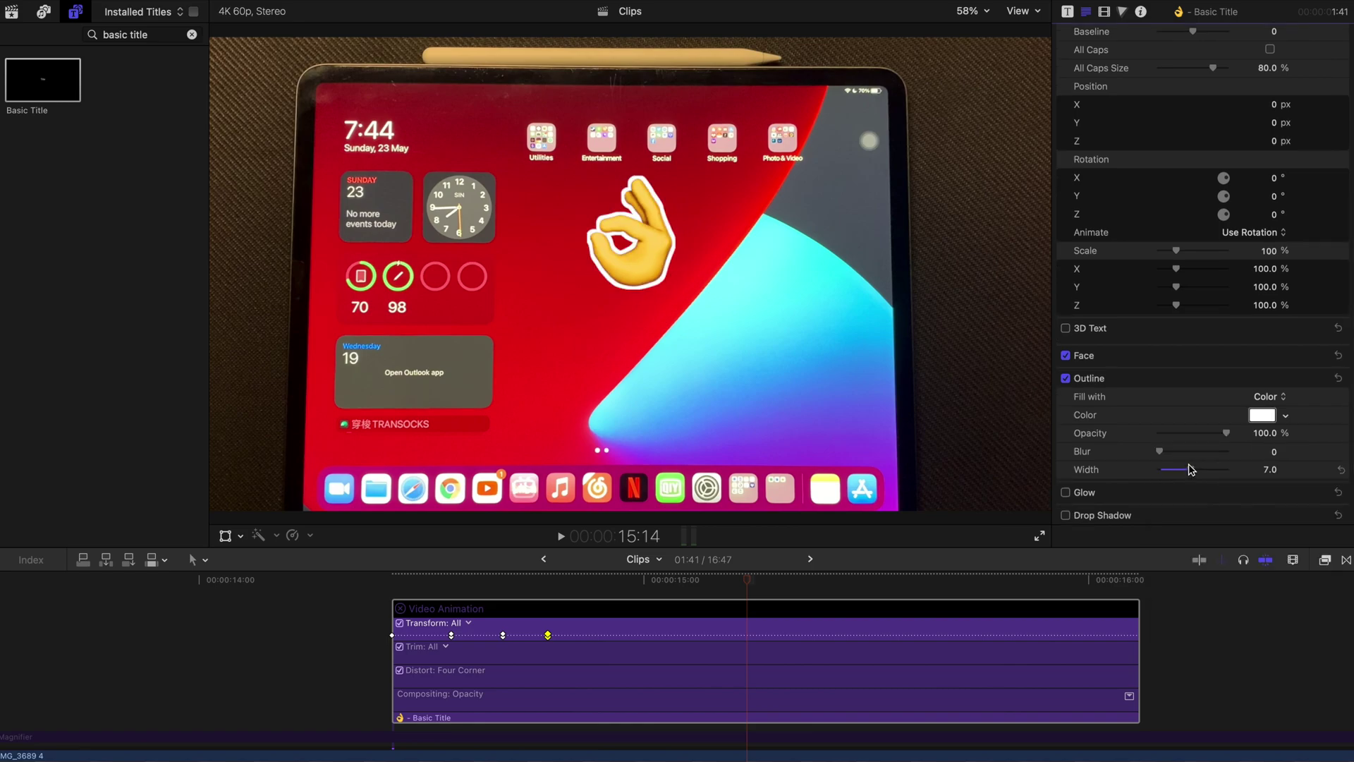
# Keyframe the OK-hand title's overall scale at 400% at 15:50 and at 0% at 15:53.
pyautogui.click(1021, 579)
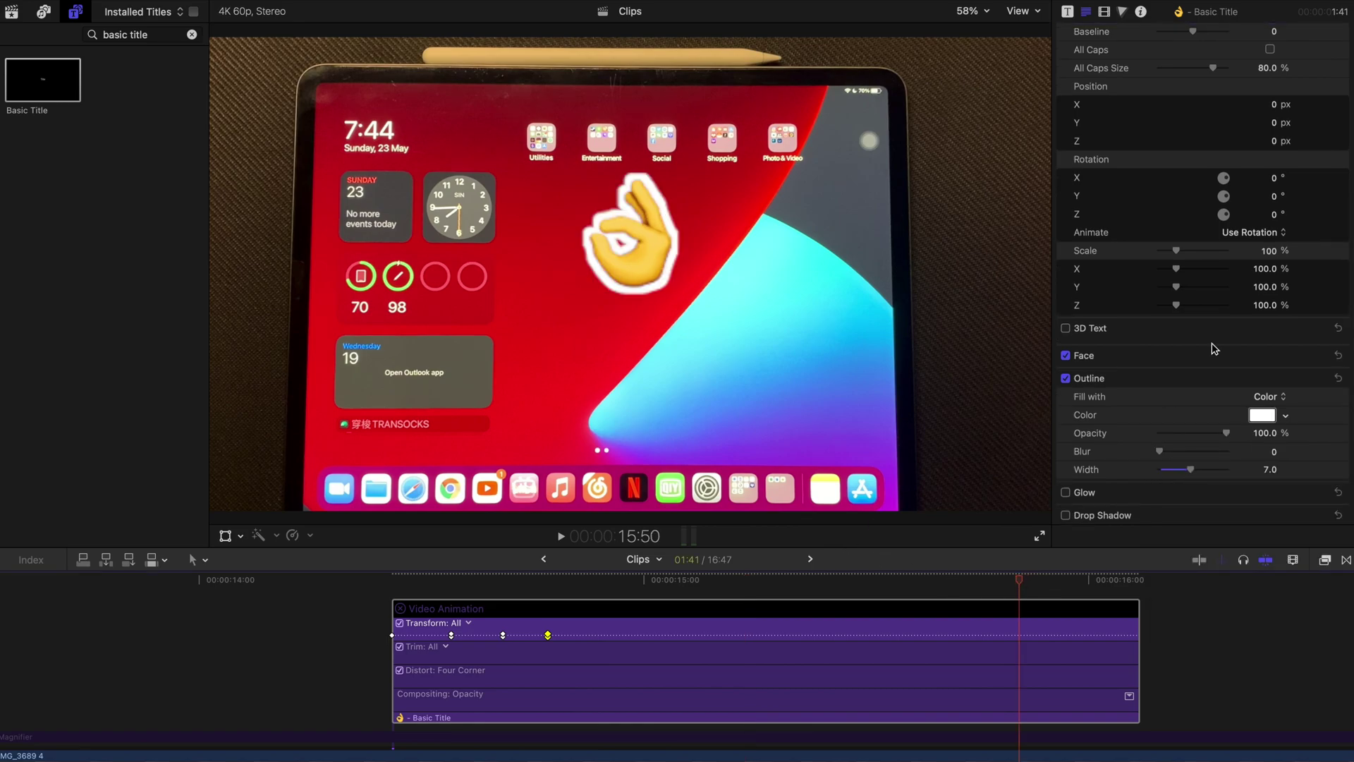
pyautogui.click(1105, 11)
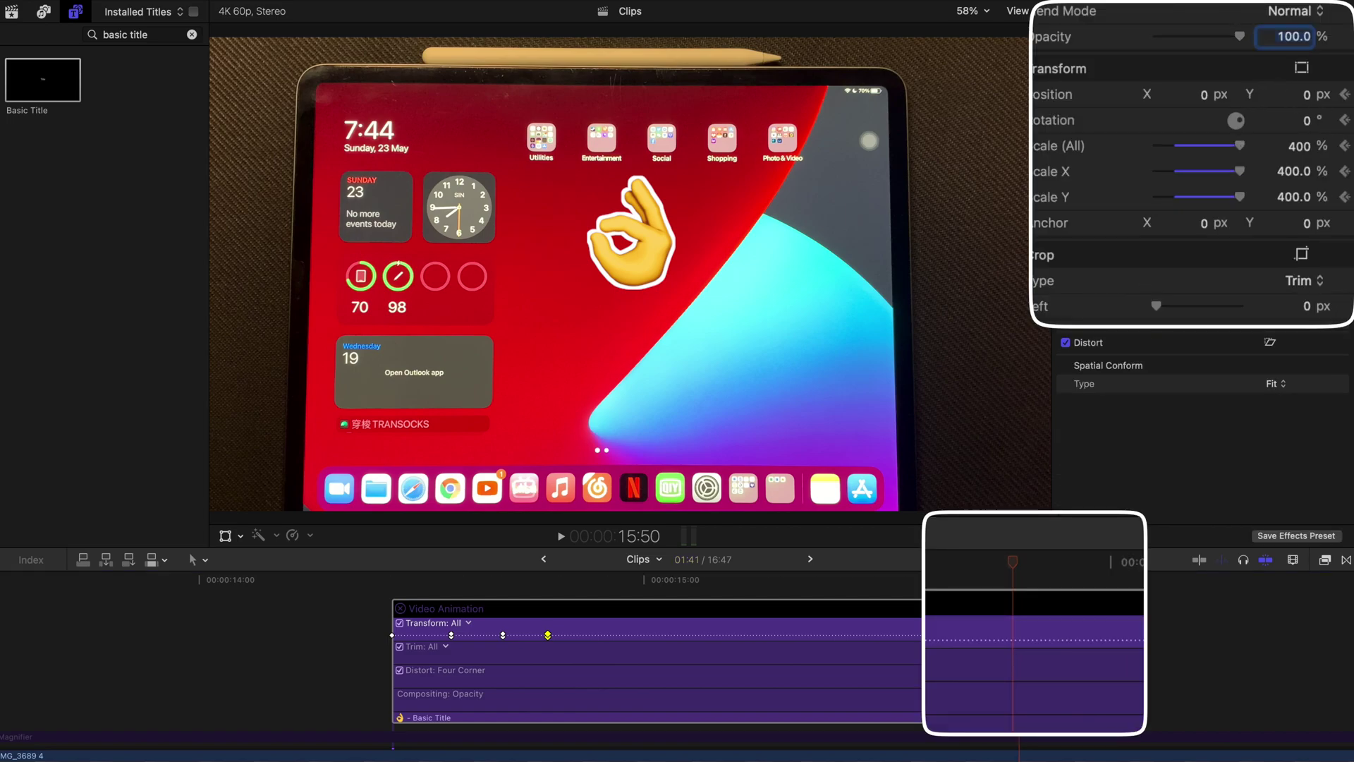
pyautogui.hotkey('alt', 'k')
pyautogui.click(1043, 559)
pyautogui.moveTo(1176, 145); pyautogui.dragTo(1154, 145)
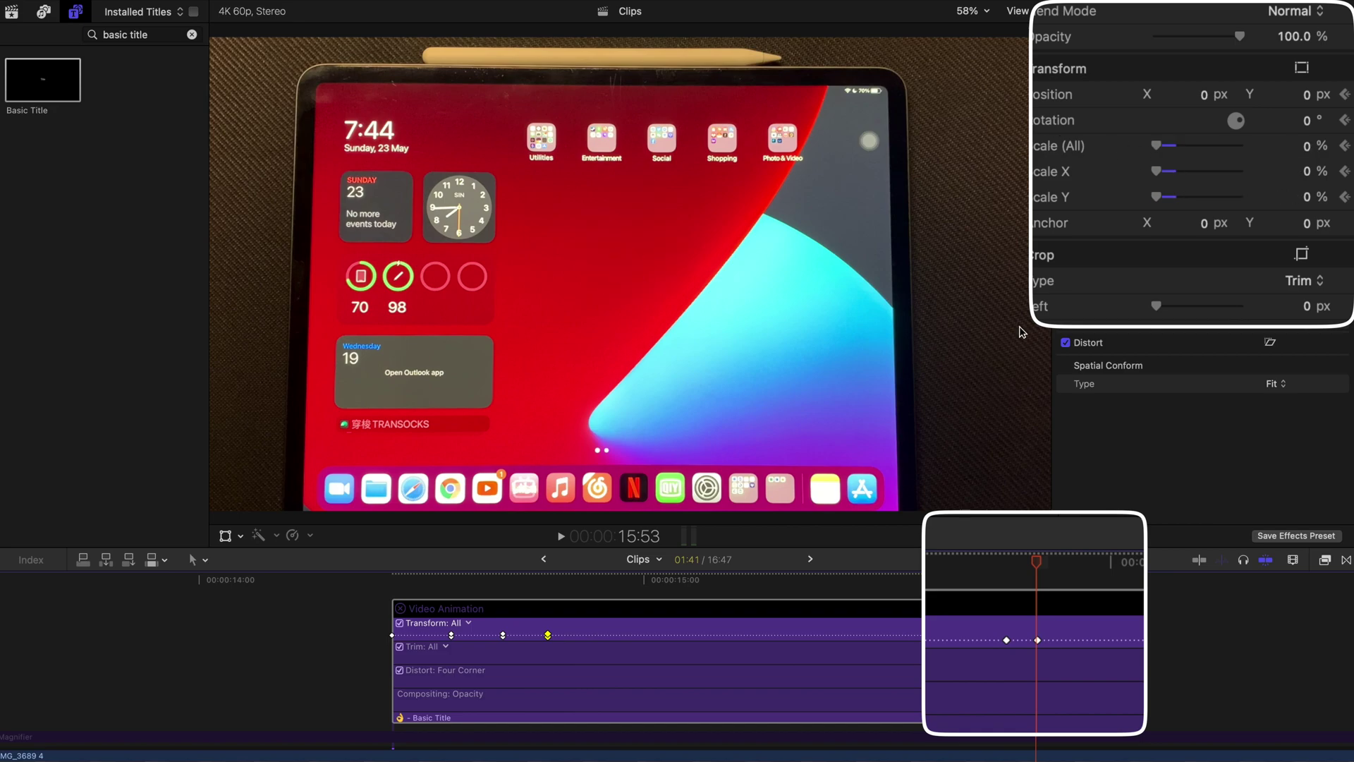
# Play the complete OK-hand animation from 14:26 and view the outlined emoji at 15:10 in the wider timeline.
pyautogui.click(388, 576)
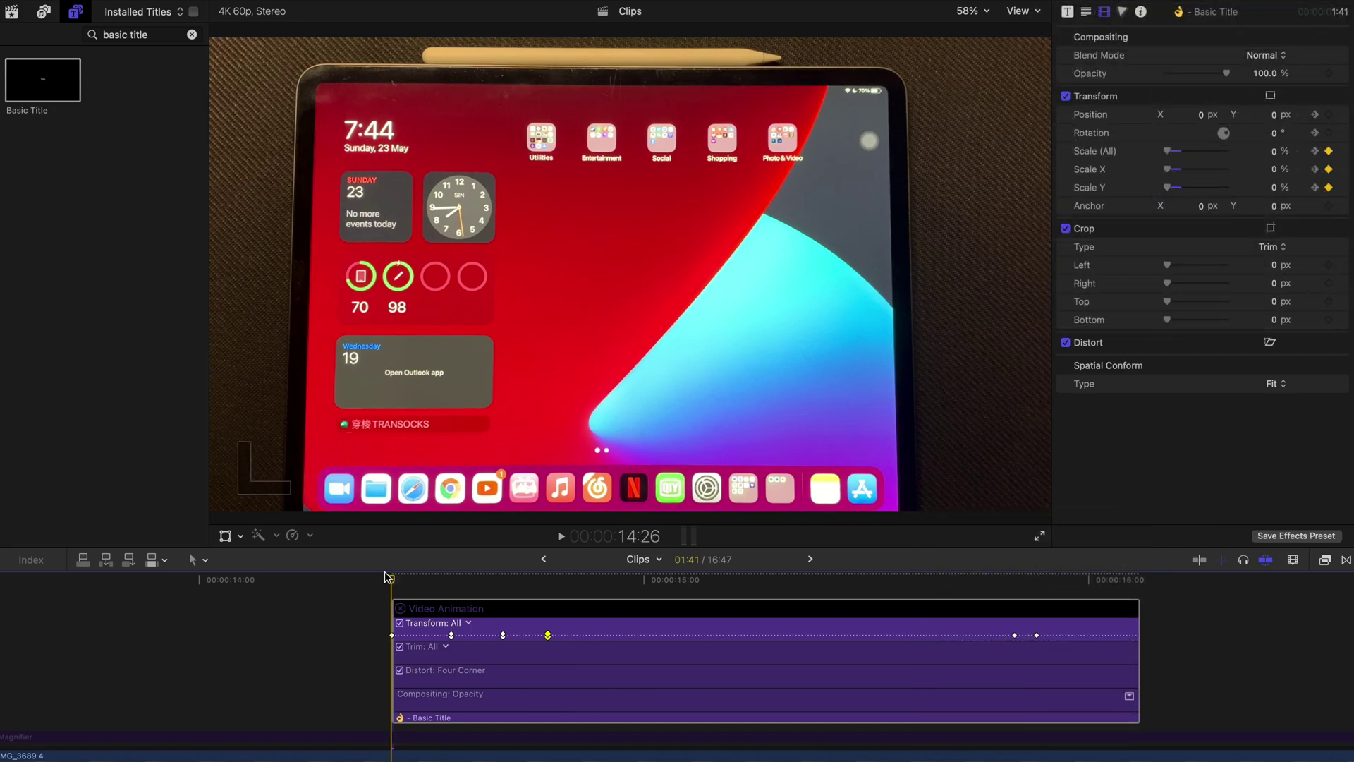
pyautogui.press('space')
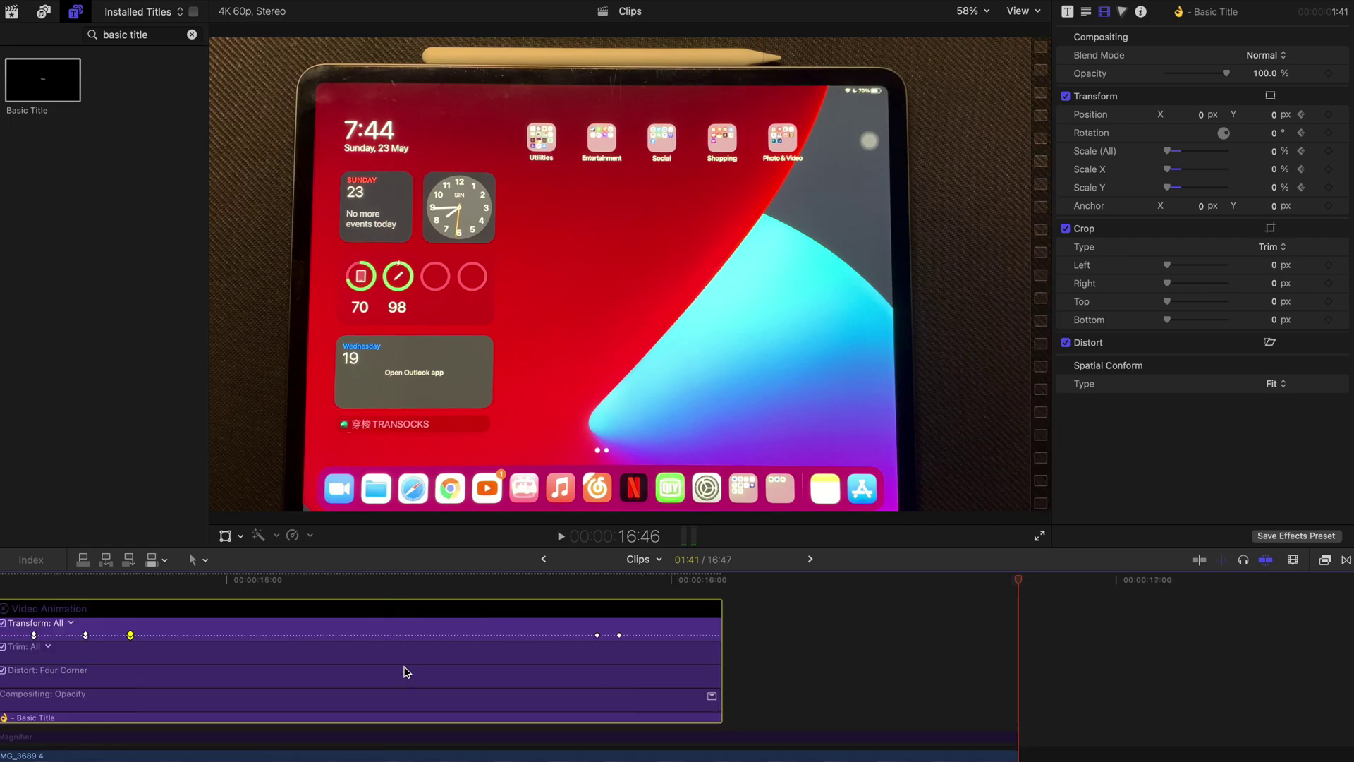
pyautogui.press('super+minus')
pyautogui.click(675, 581)
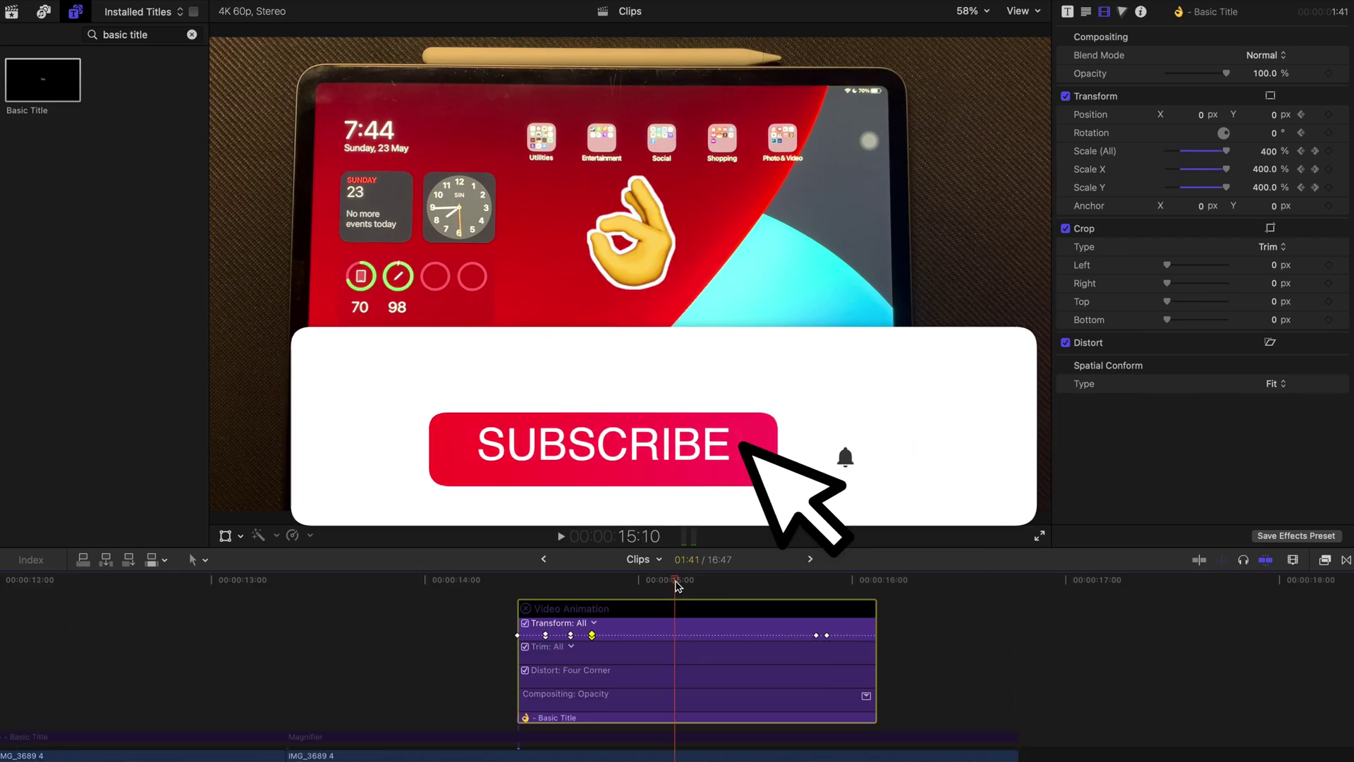
pyautogui.press('super+minus')
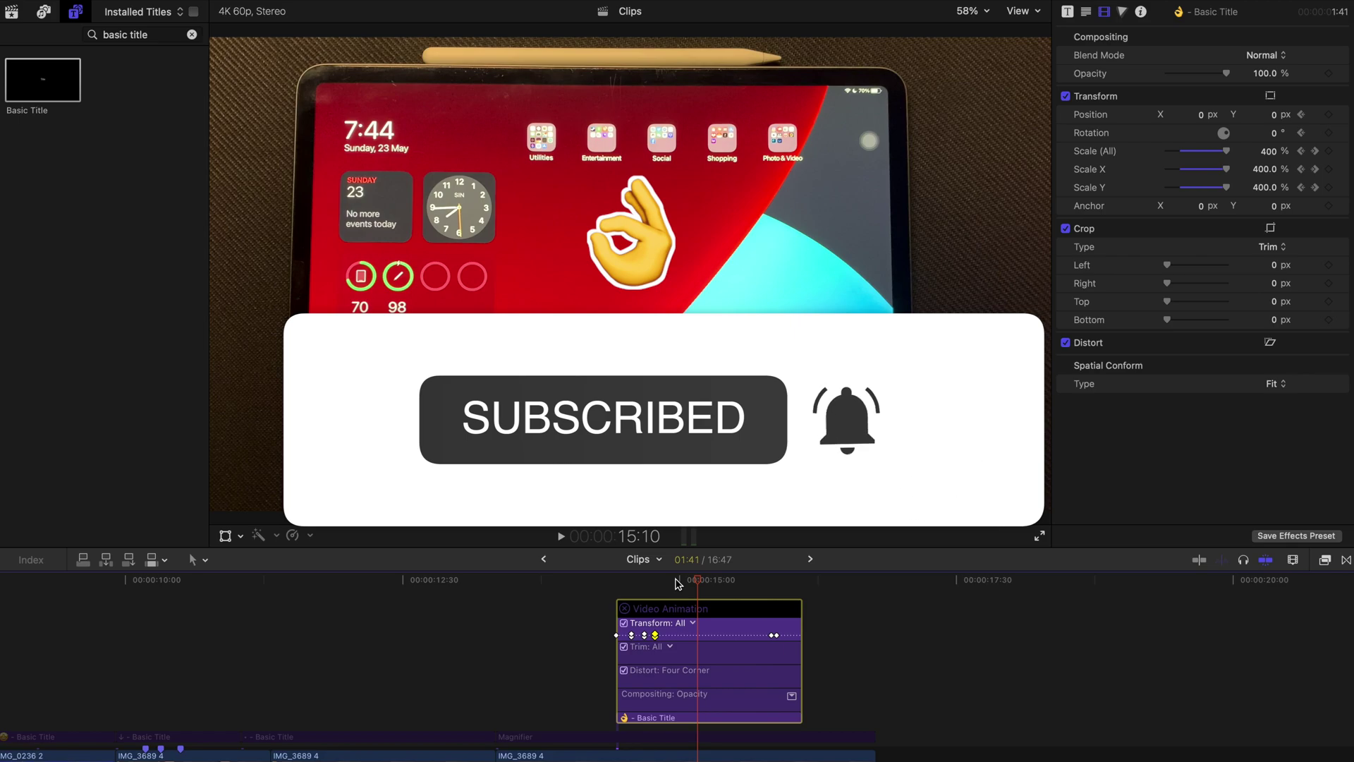